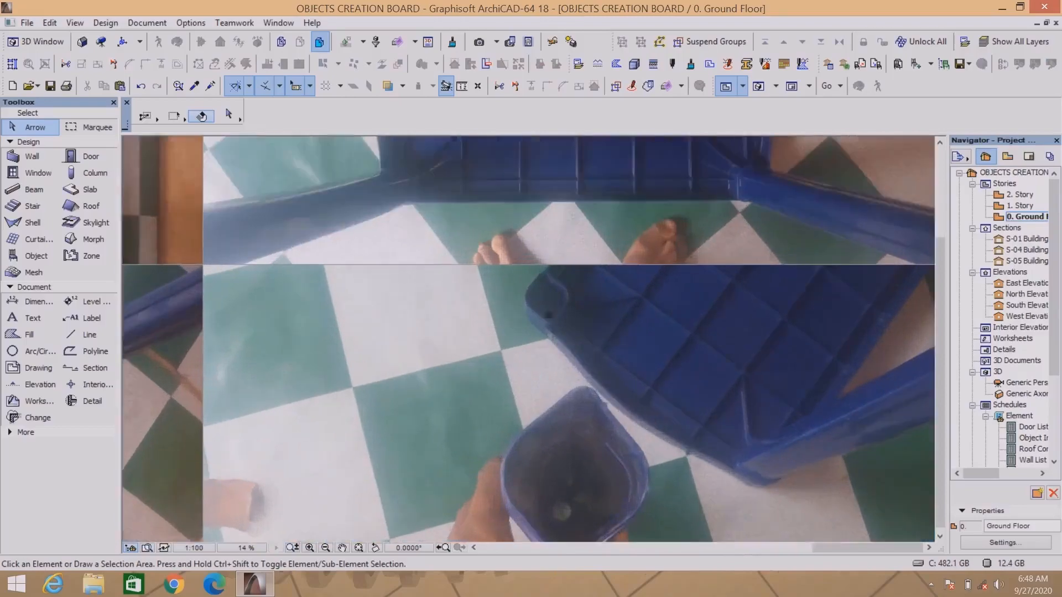
Examine the reference photos of the table's underside, its hollow leg, and the tape measurements of leg height and edge depth.
scroll(562, 338, "down", 3)
scroll(554, 319, "up", 3)
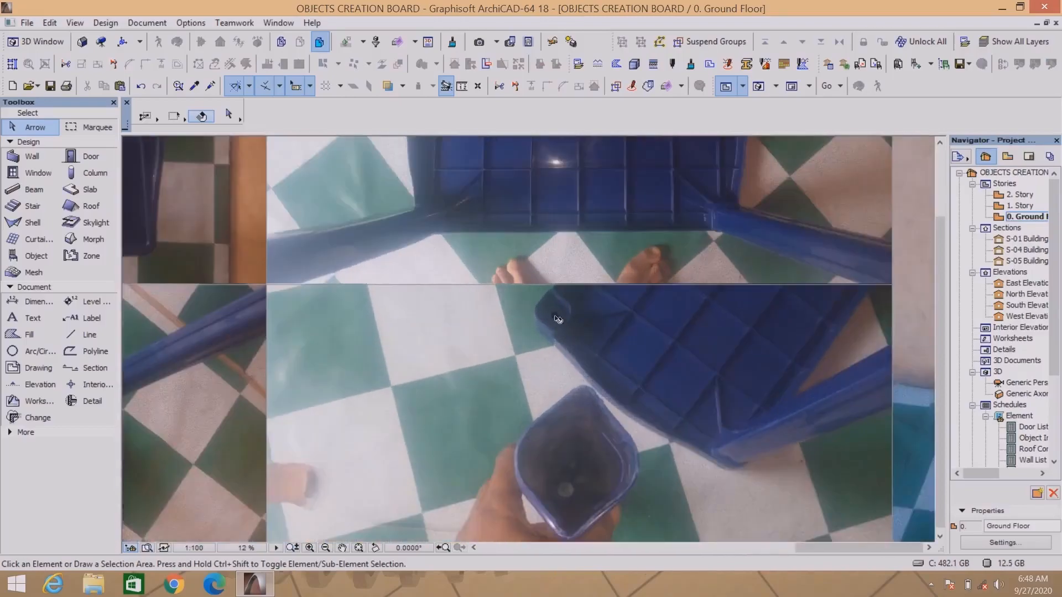
scroll(558, 320, "down", 3)
scroll(498, 337, "up", 1)
scroll(443, 354, "down", 1)
scroll(392, 368, "up", 3)
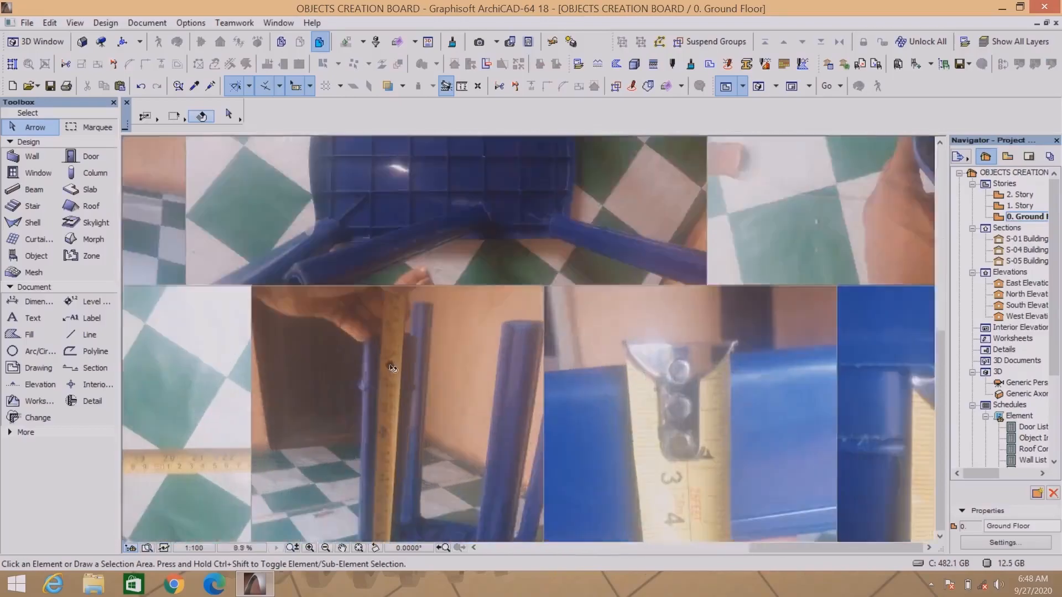
scroll(392, 368, "up", 3)
scroll(416, 289, "down", 5)
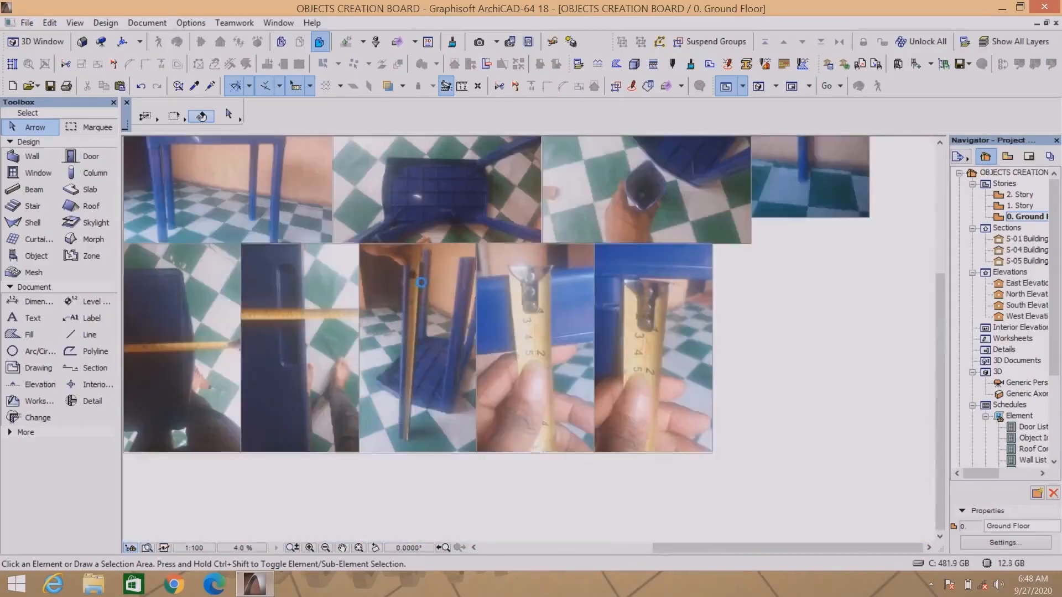
scroll(421, 280, "up", 7)
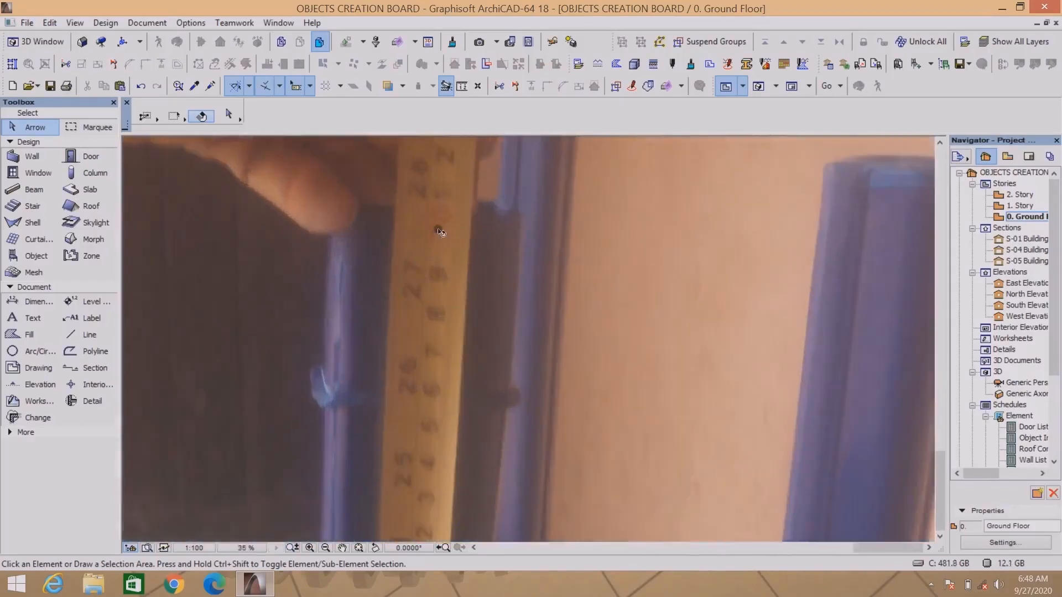
scroll(440, 232, "down", 6)
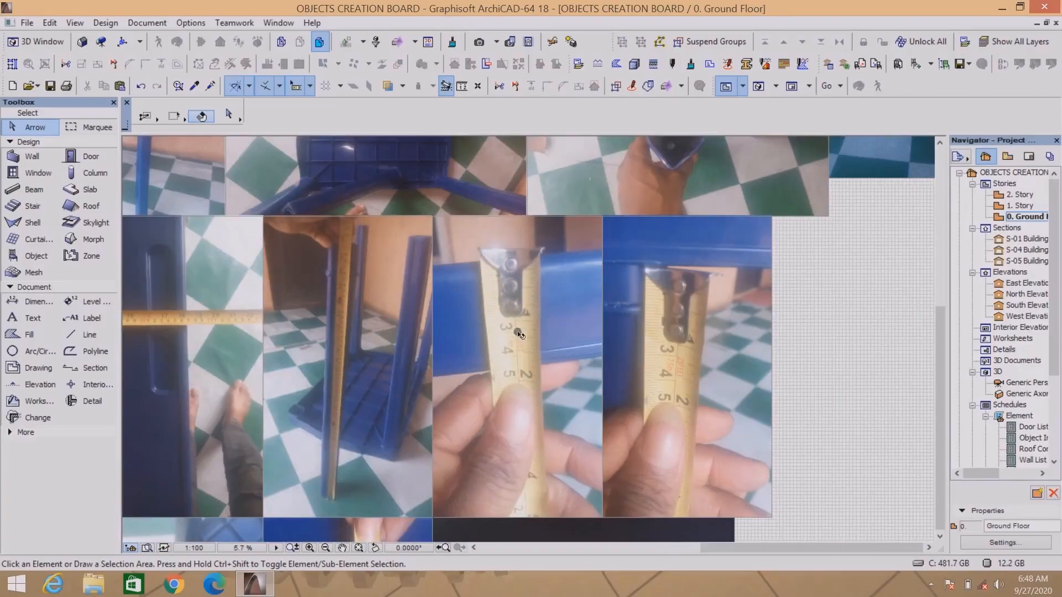
scroll(600, 256, "up", 3)
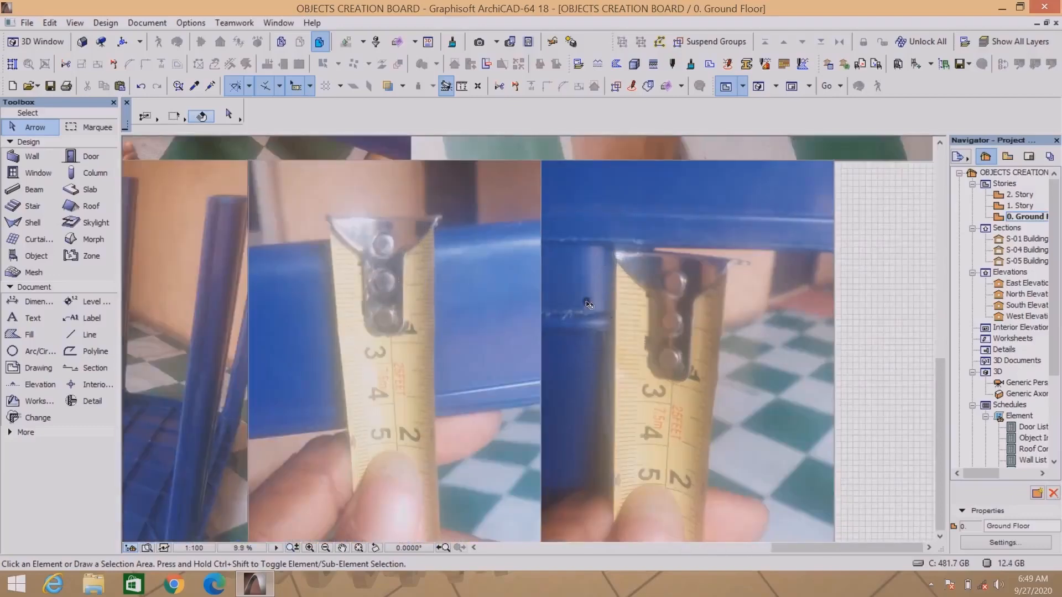
scroll(607, 322, "down", 6)
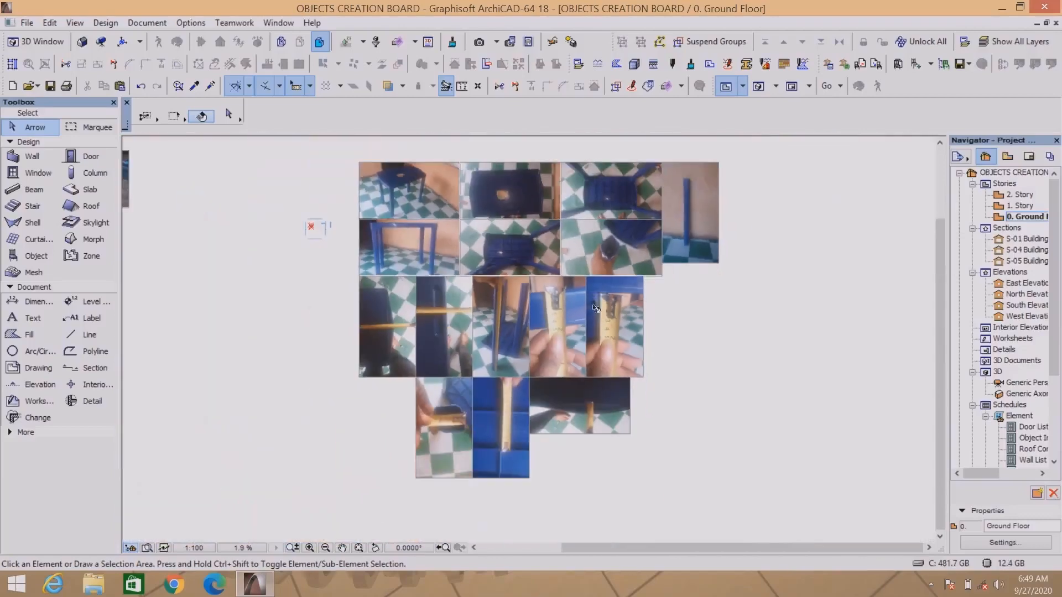
Examine the tape-measure photos of the tabletop's curved edge, underside rib spacing, leg cross-section and upper leg collar.
scroll(590, 420, "up", 8)
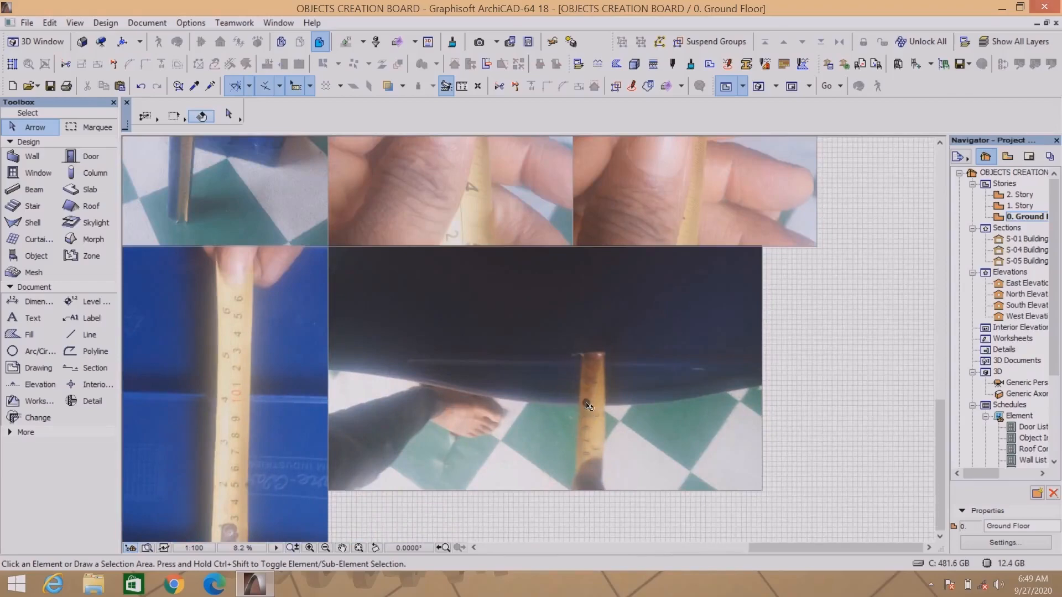
scroll(593, 406, "down", 7)
scroll(490, 431, "up", 4)
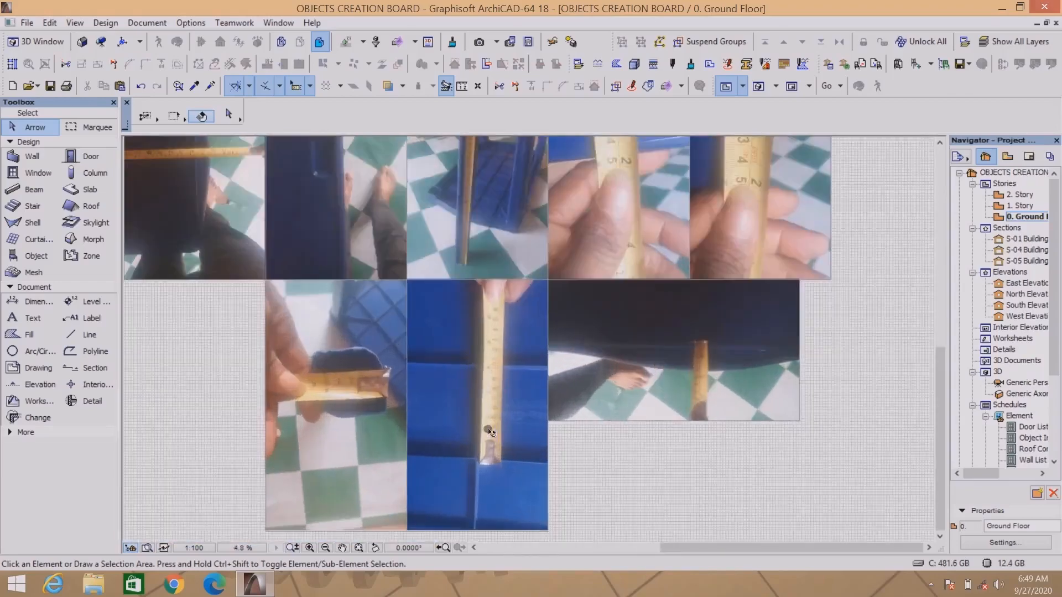
scroll(489, 429, "down", 3)
scroll(466, 419, "up", 5)
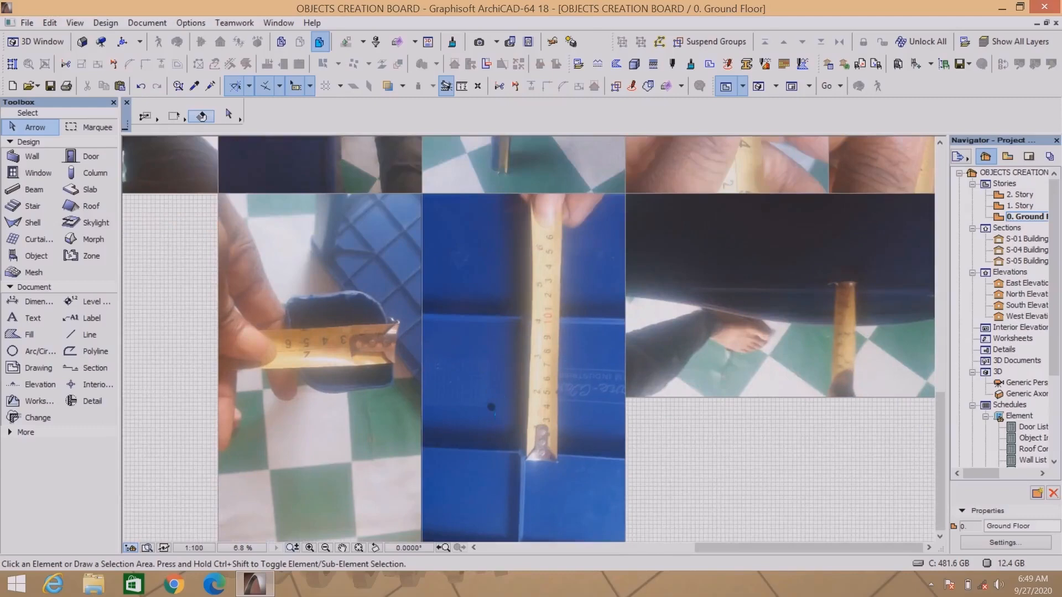
scroll(492, 408, "down", 4)
scroll(534, 218, "up", 8)
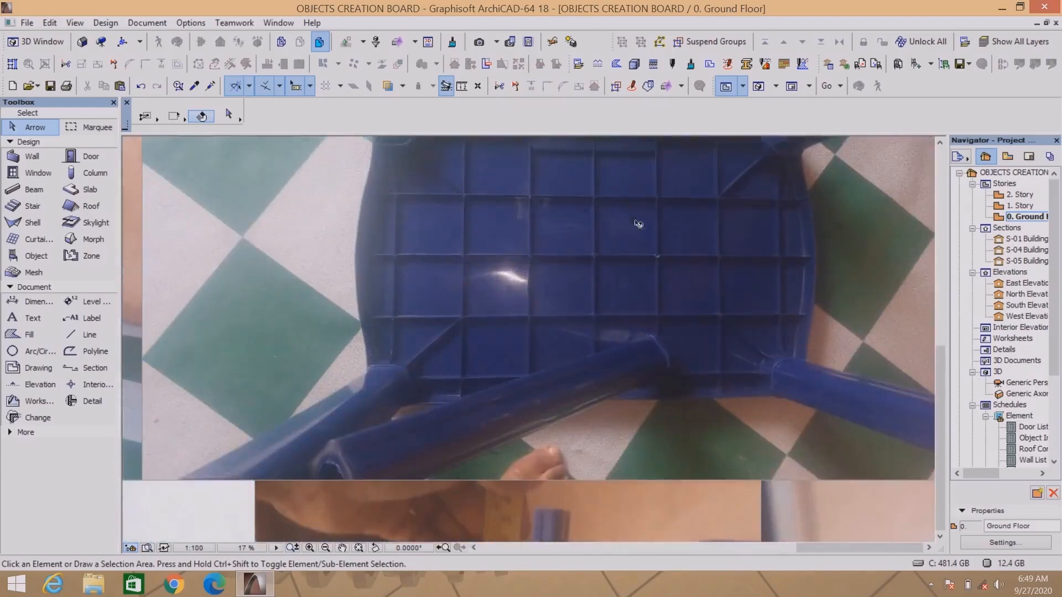
scroll(638, 224, "down", 10)
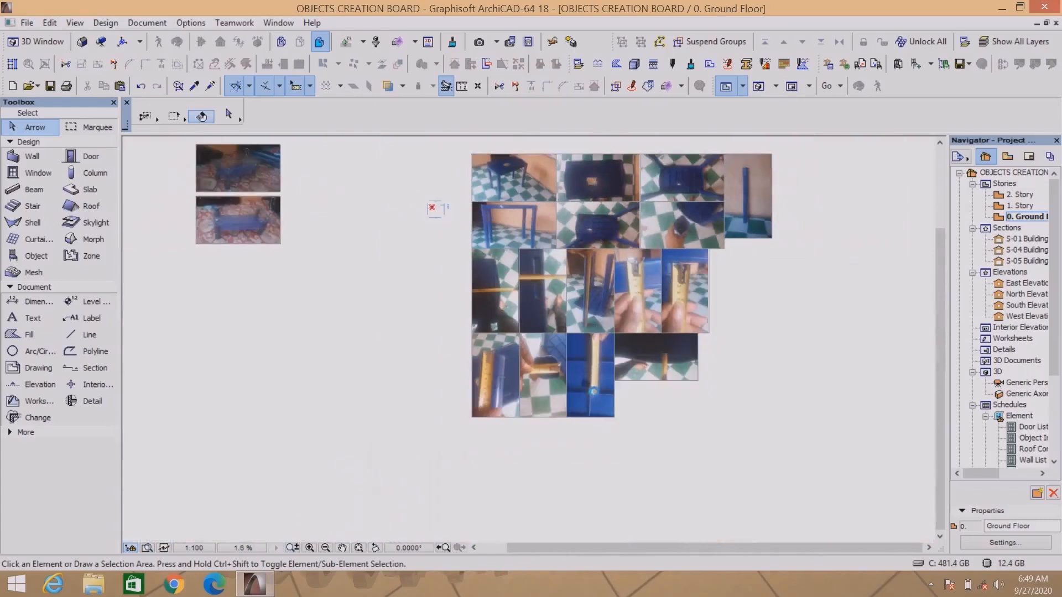
scroll(594, 391, "up", 5)
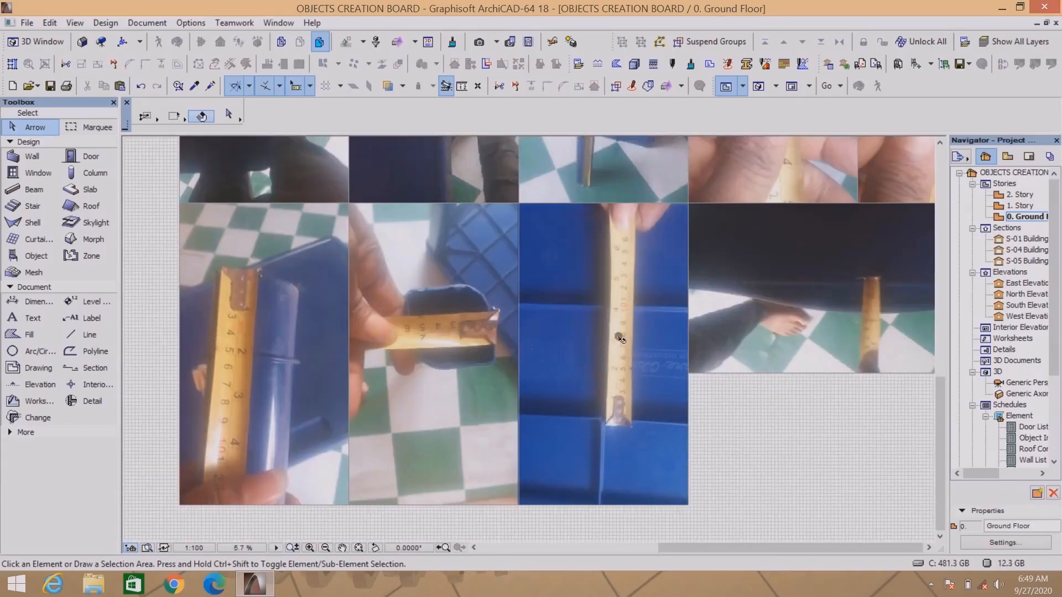
scroll(547, 333, "up", 3)
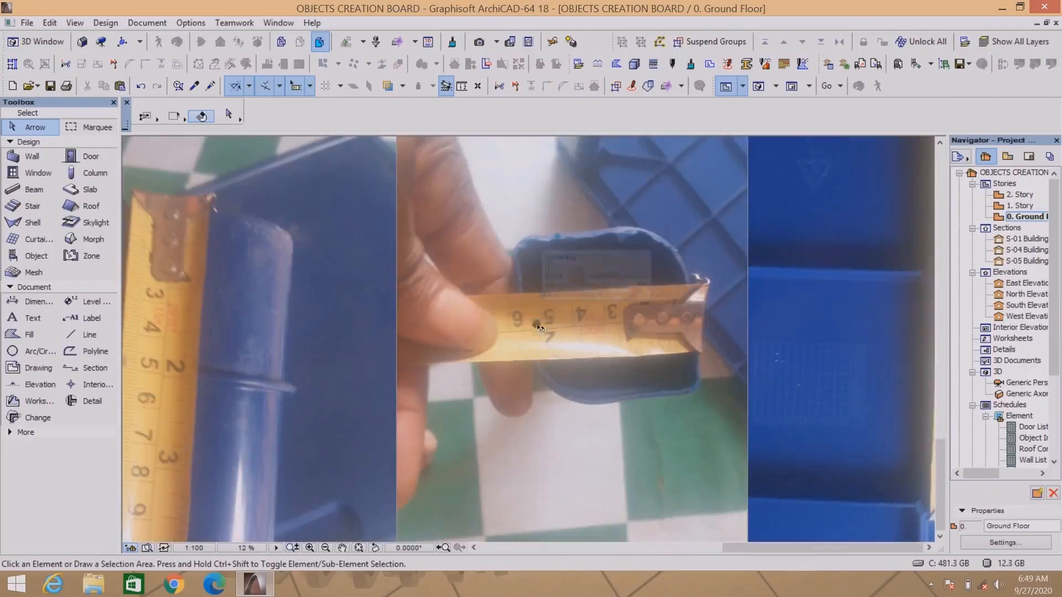
scroll(567, 335, "down", 3)
scroll(410, 338, "up", 3)
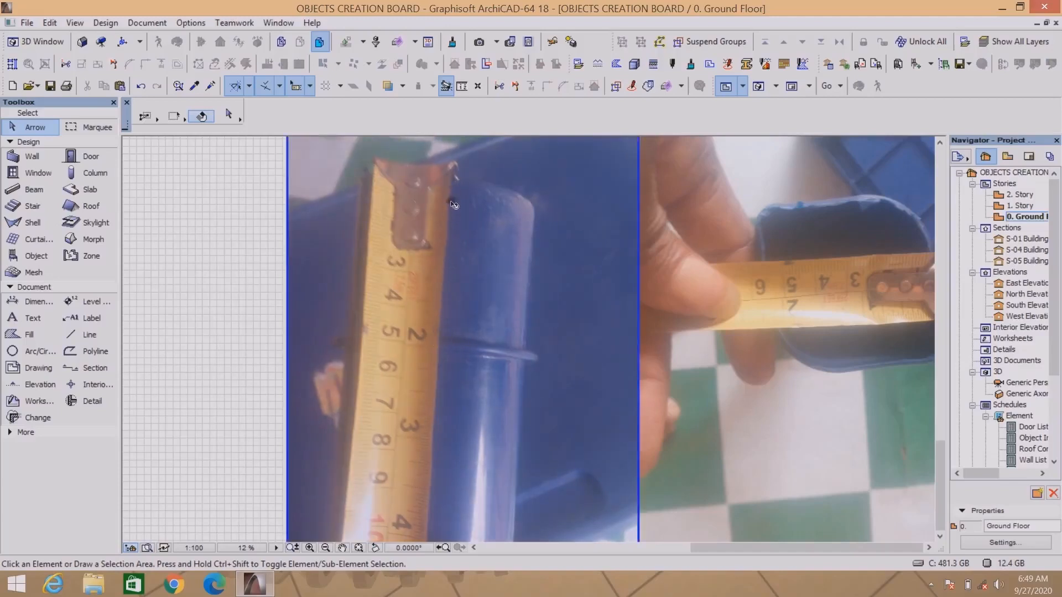
scroll(454, 183, "up", 1)
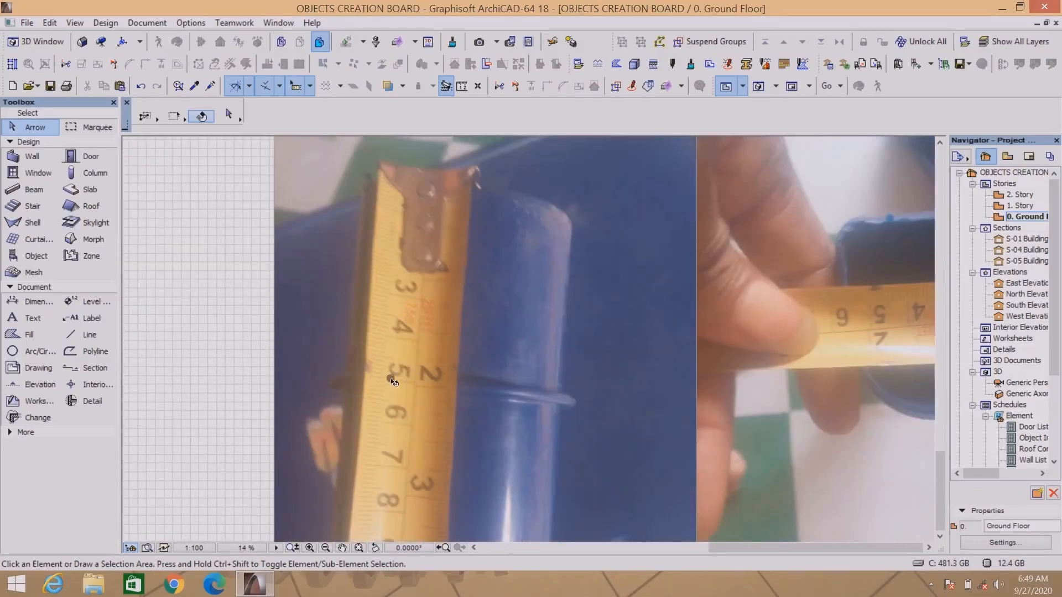
Read the tabletop's length and width from the two tape-measure photos taken across the top.
scroll(541, 388, "down", 7)
scroll(537, 249, "up", 7)
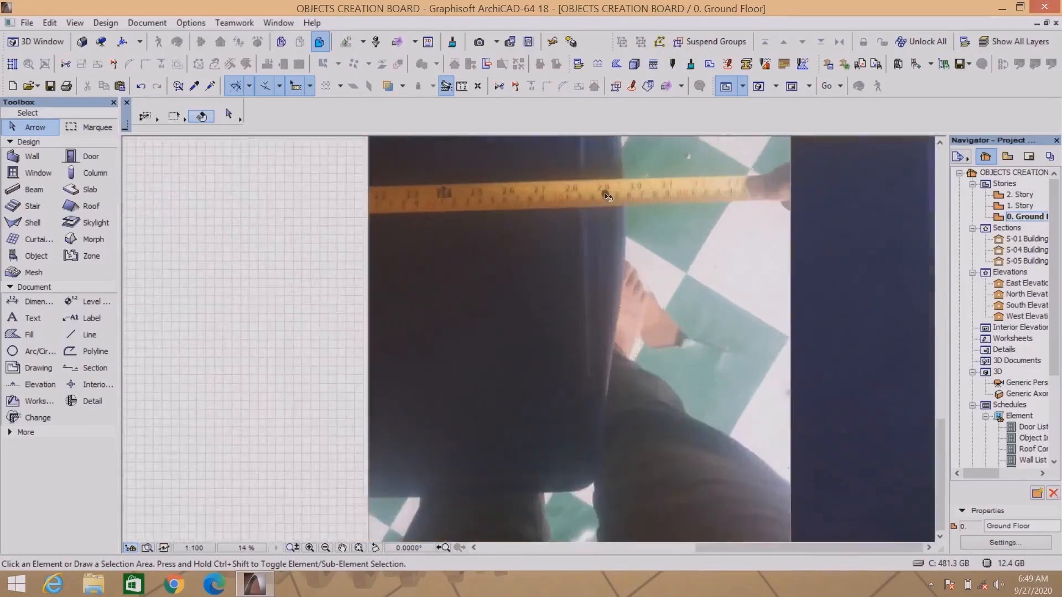
scroll(607, 196, "up", 5)
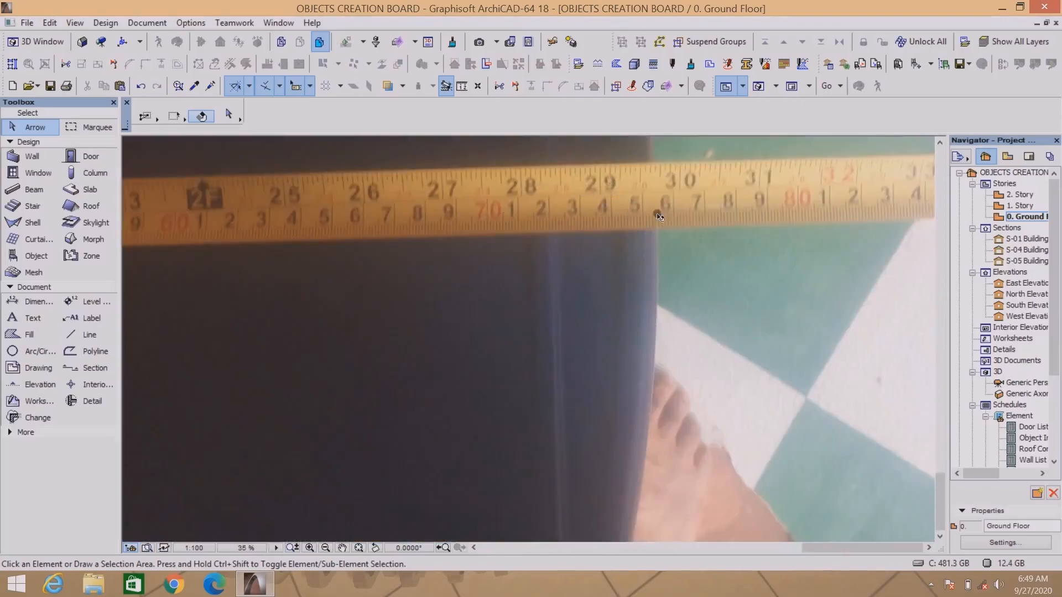
scroll(620, 260, "down", 6)
scroll(529, 249, "up", 6)
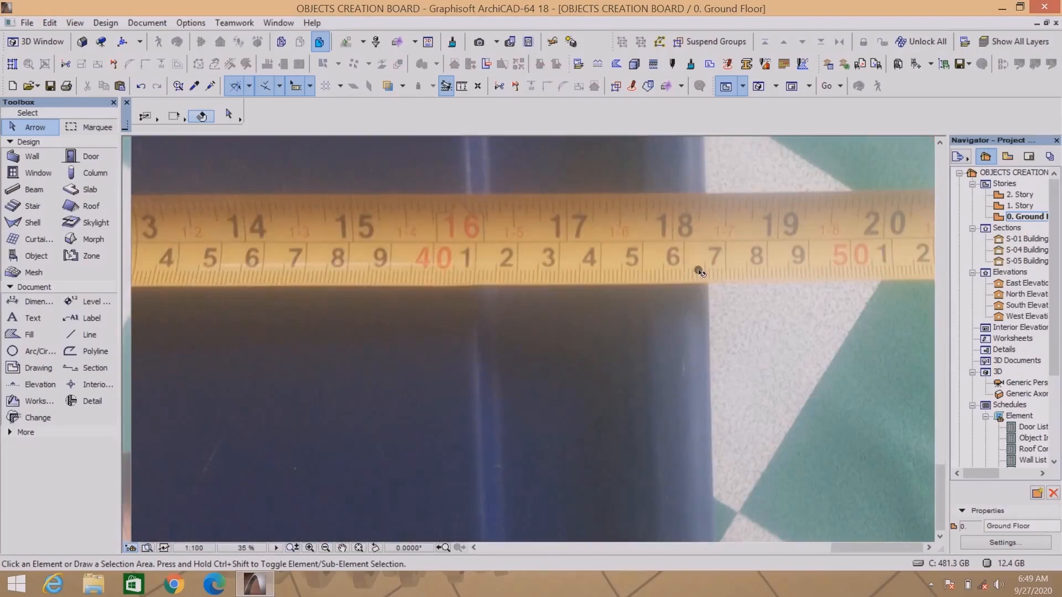
scroll(699, 272, "down", 8)
scroll(454, 202, "up", 4)
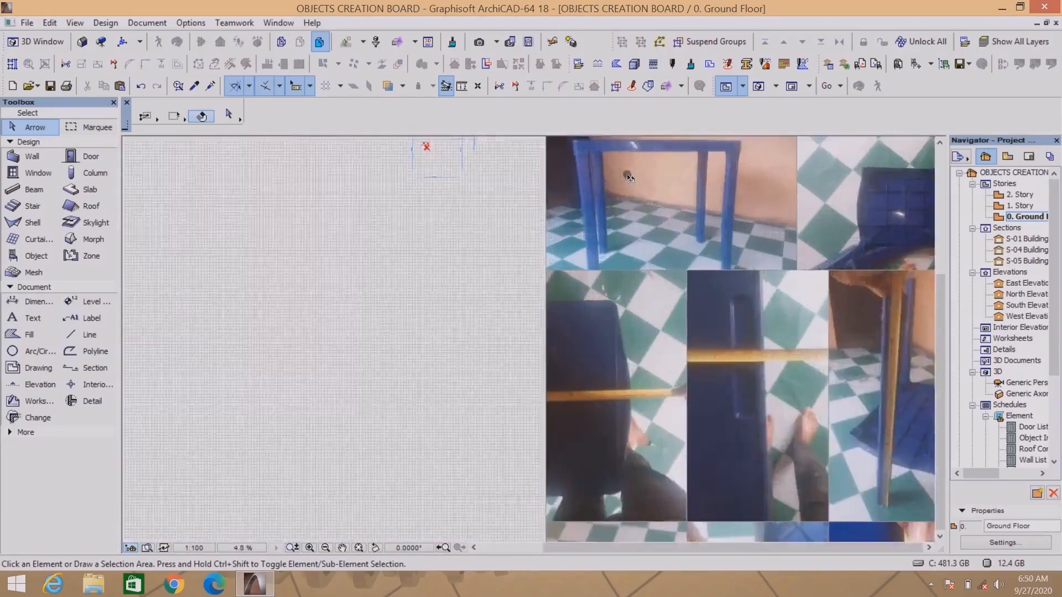
Examine the finished table, the separate tabletop and the single leg in 3D from several angles.
scroll(454, 202, "up", 15)
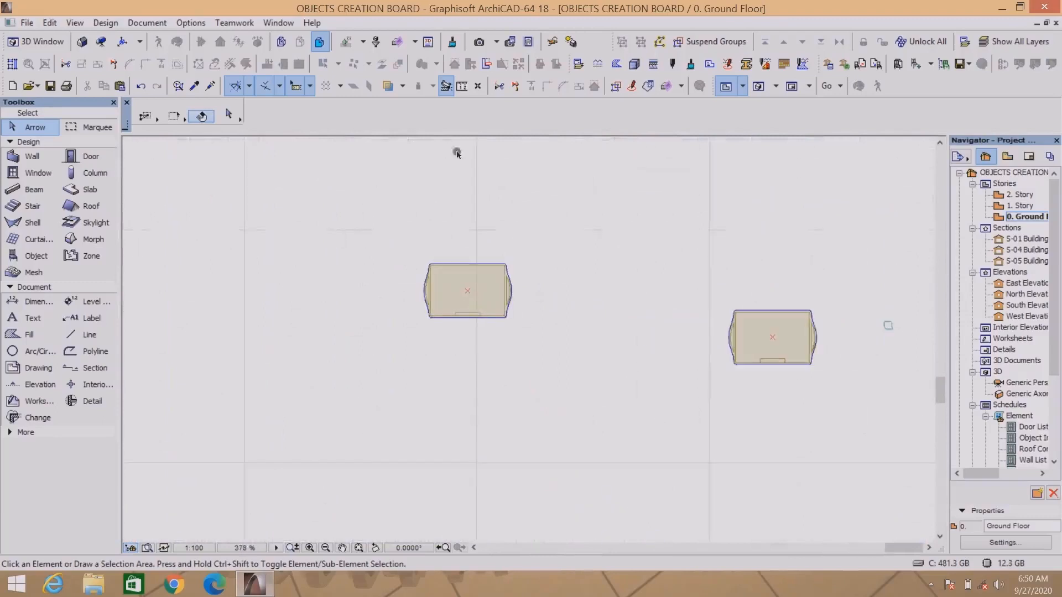
left_click(759, 87)
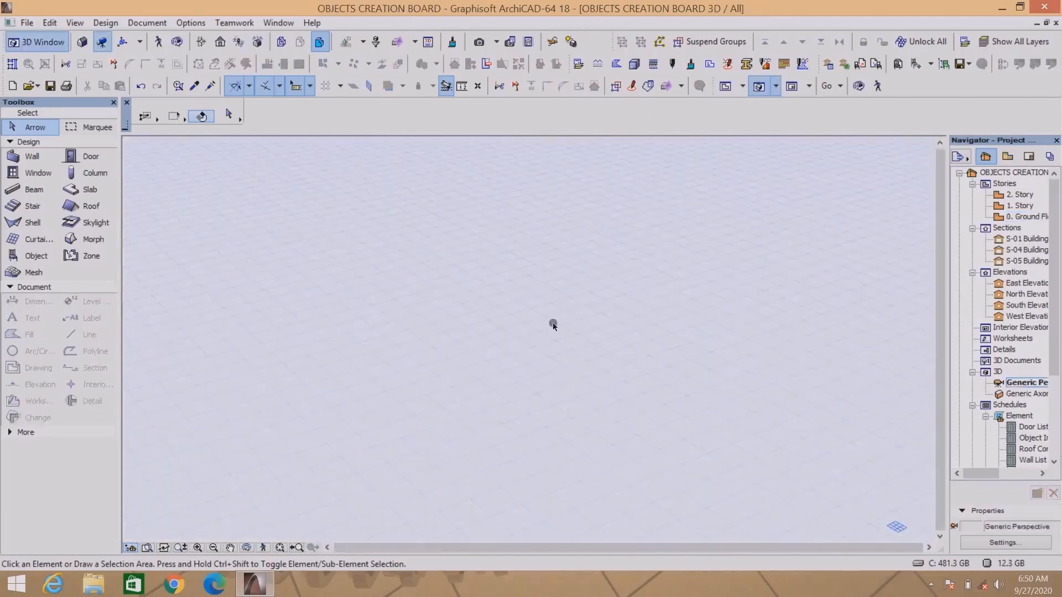
scroll(553, 324, "down", 7)
scroll(577, 215, "up", 1)
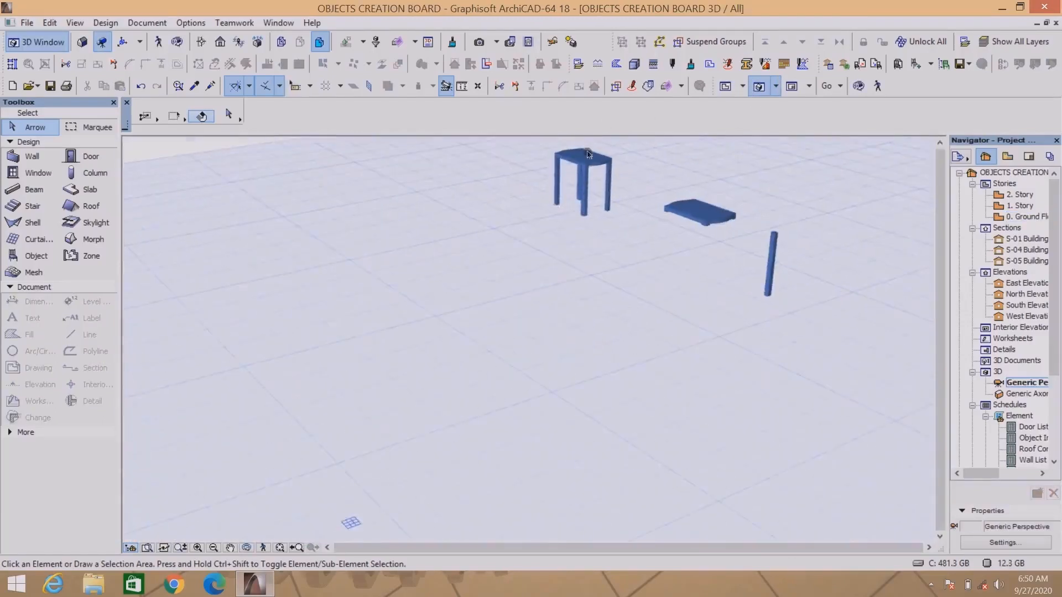
scroll(588, 155, "up", 8)
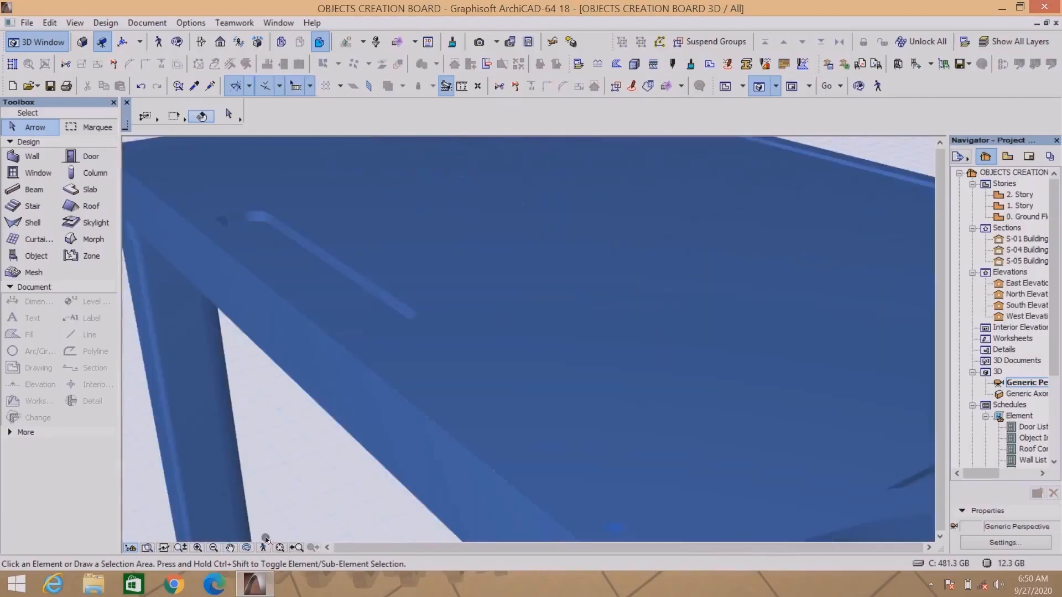
left_click(248, 547)
left_click_drag(268, 467, 616, 449)
scroll(510, 297, "down", 10)
scroll(775, 339, "up", 5)
scroll(736, 343, "up", 3)
scroll(540, 422, "down", 3)
scroll(742, 426, "up", 5)
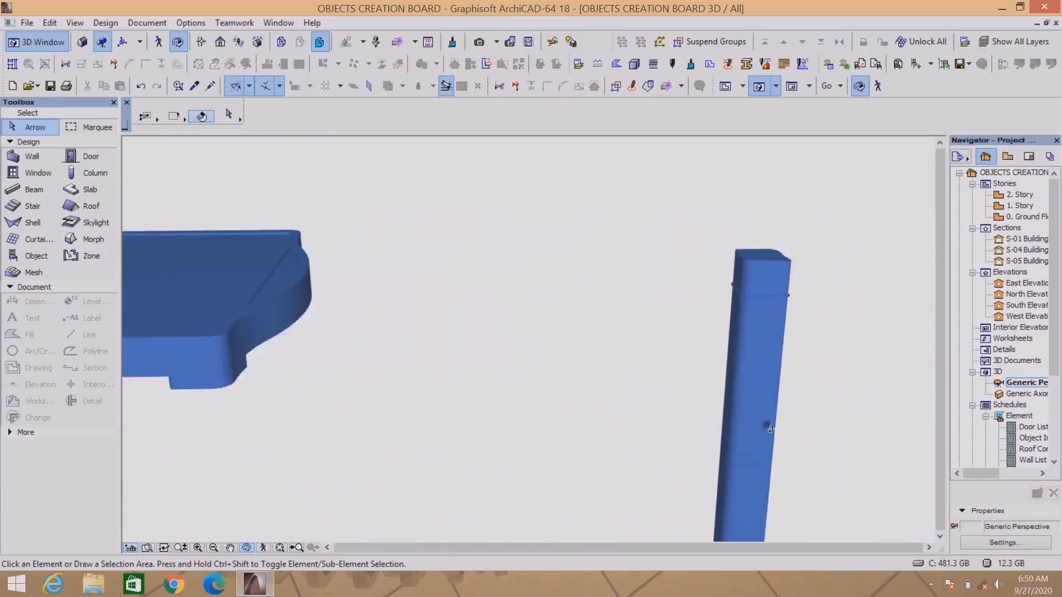
scroll(765, 426, "down", 5)
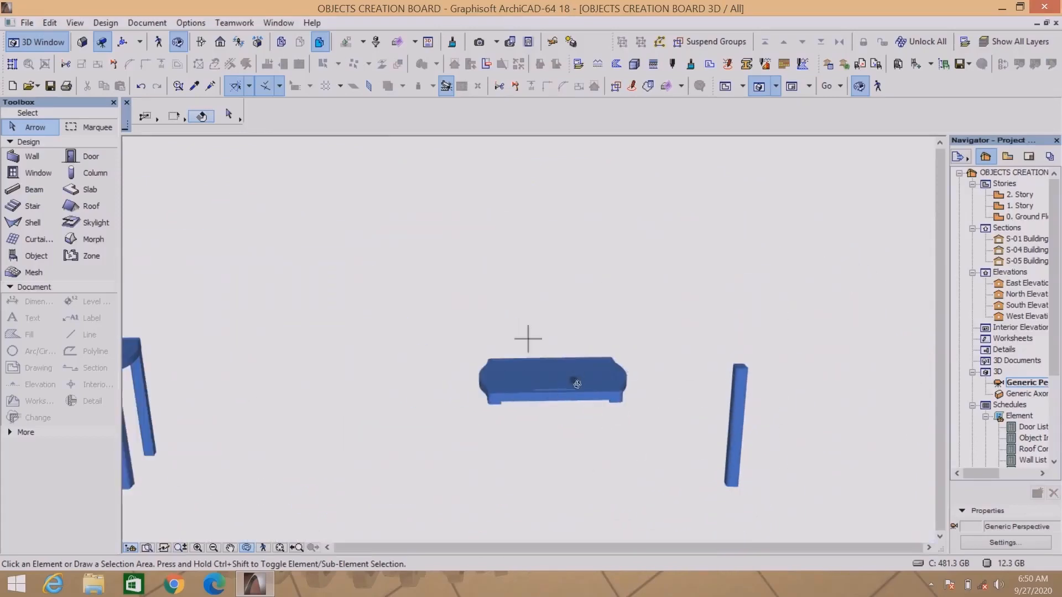
left_click_drag(526, 340, 171, 409)
scroll(265, 406, "down", 3)
scroll(170, 390, "up", 5)
scroll(232, 397, "down", 5)
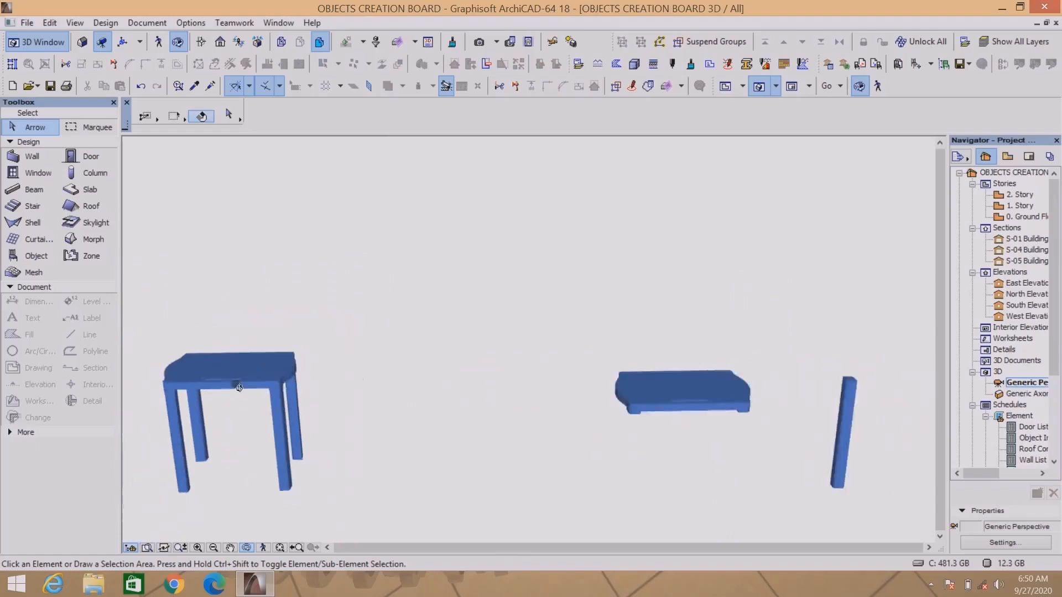
scroll(525, 395, "up", 5)
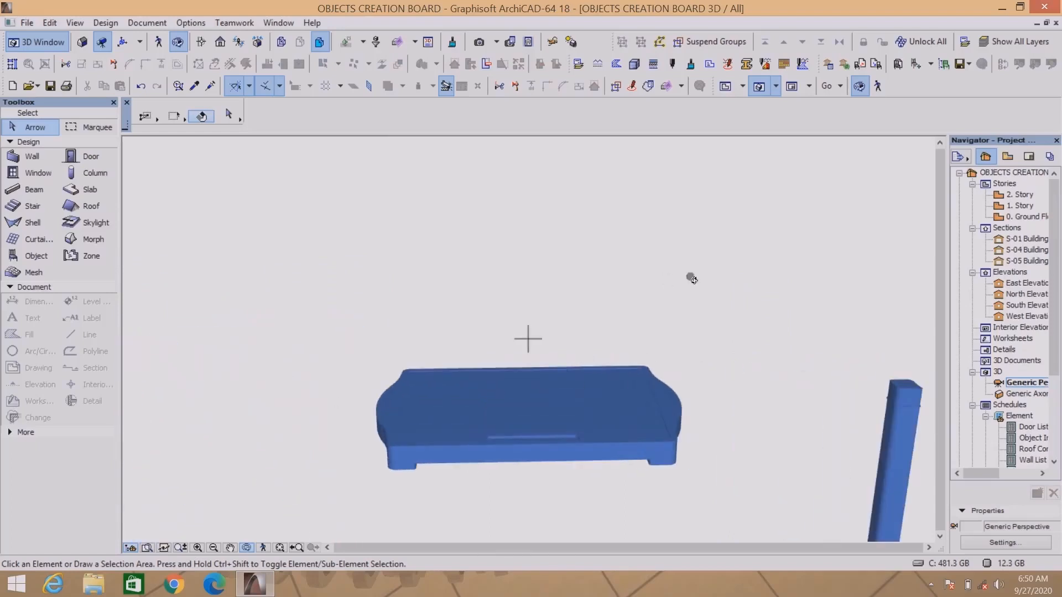
Return to the Ground Floor plan and examine the existing tabletop's outline, corner details and rib grid.
left_click(725, 85)
scroll(575, 269, "down", 6)
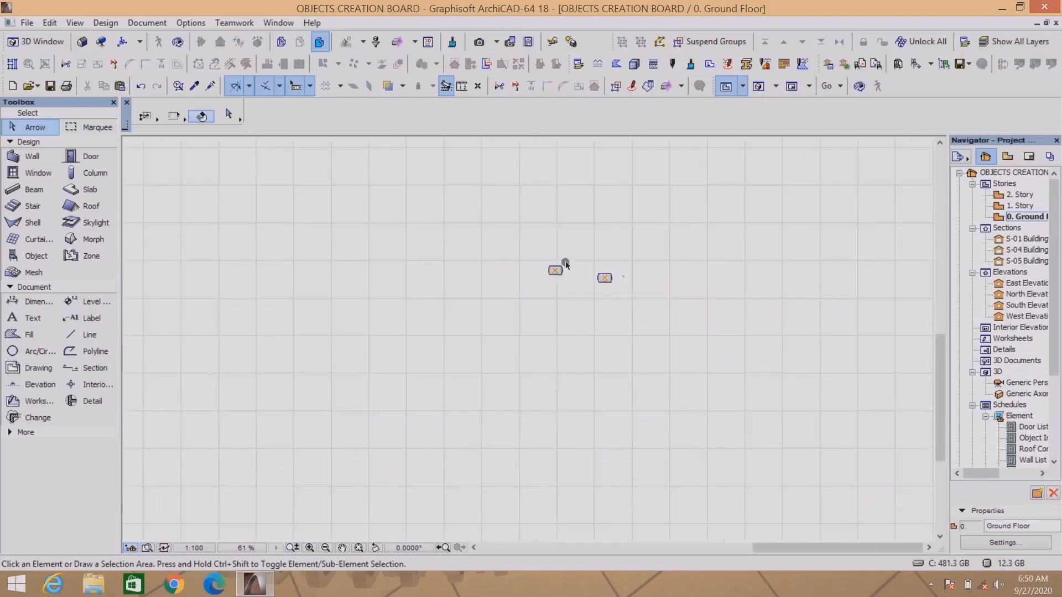
scroll(589, 299, "up", 10)
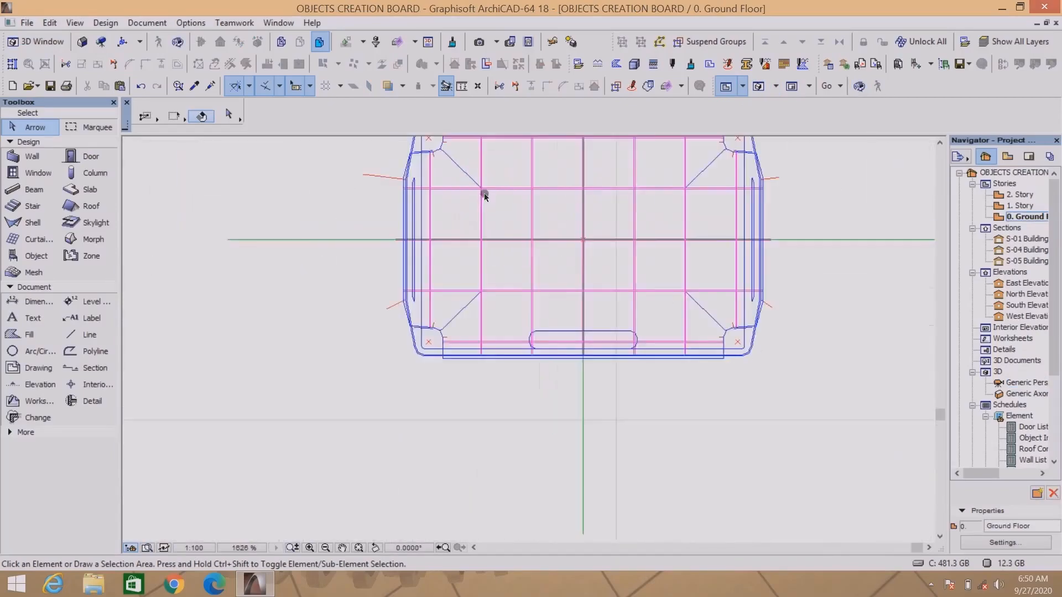
scroll(534, 210, "up", 3)
scroll(406, 310, "down", 3)
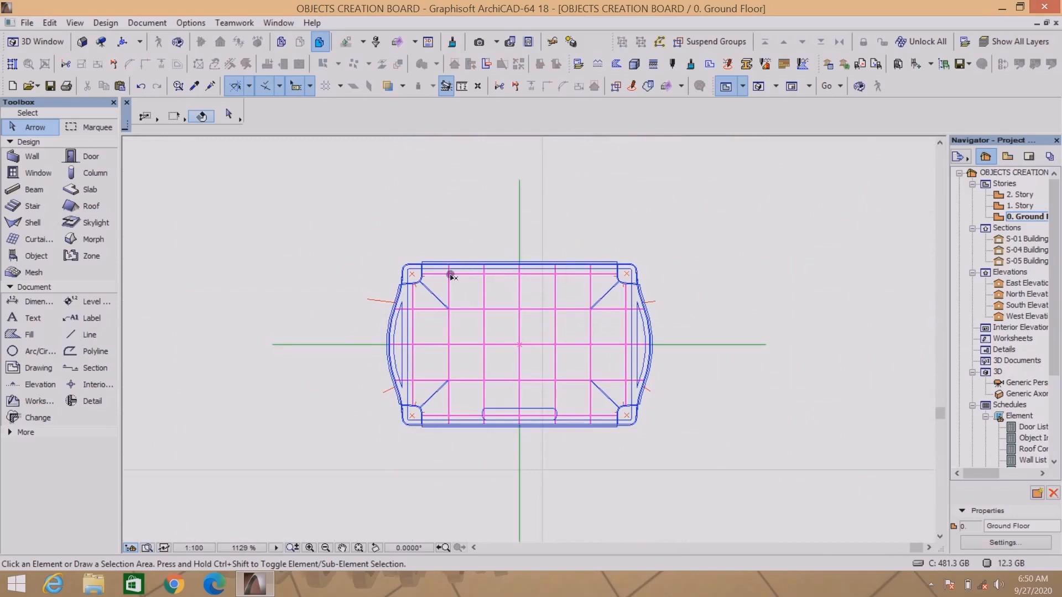
Draw a horizontal line 755 long beside the existing tabletop as the upper edge of a new tabletop outline.
left_click(10, 433)
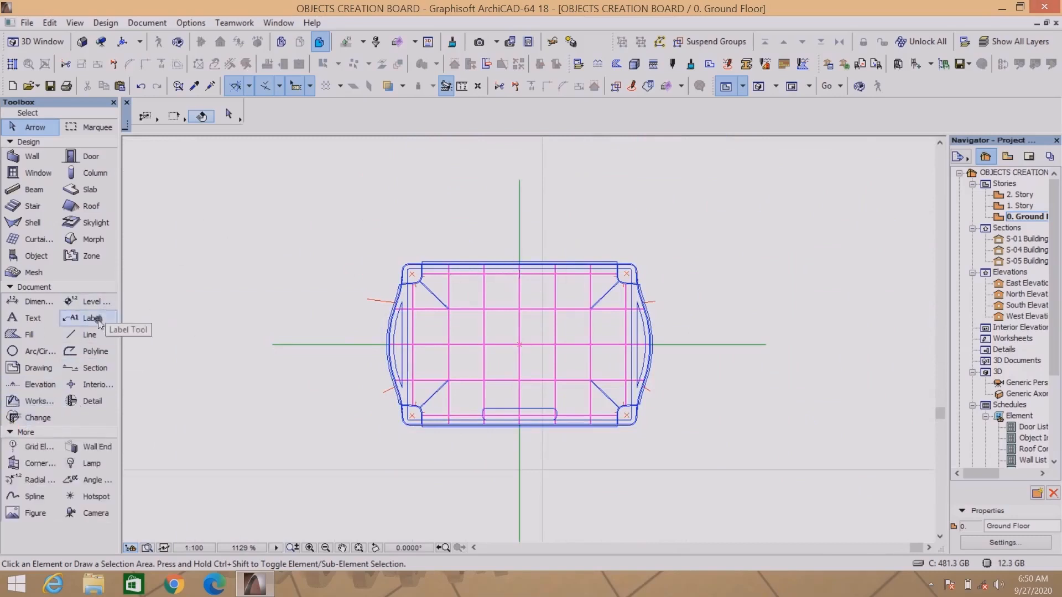
left_click(88, 336)
scroll(138, 265, "down", 2)
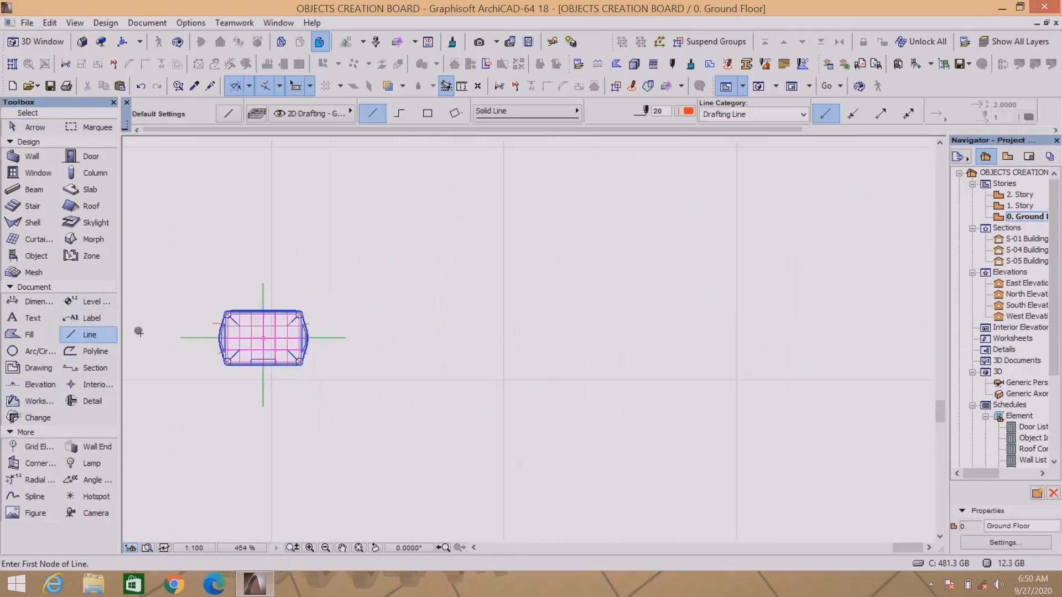
scroll(404, 323, "up", 1)
left_click(449, 303)
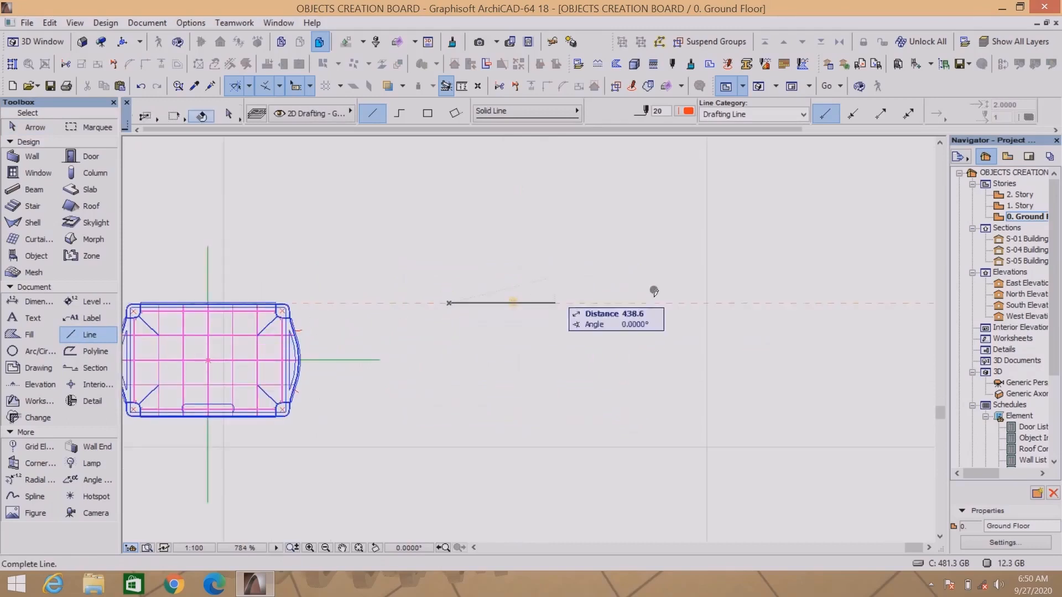
key("Tab")
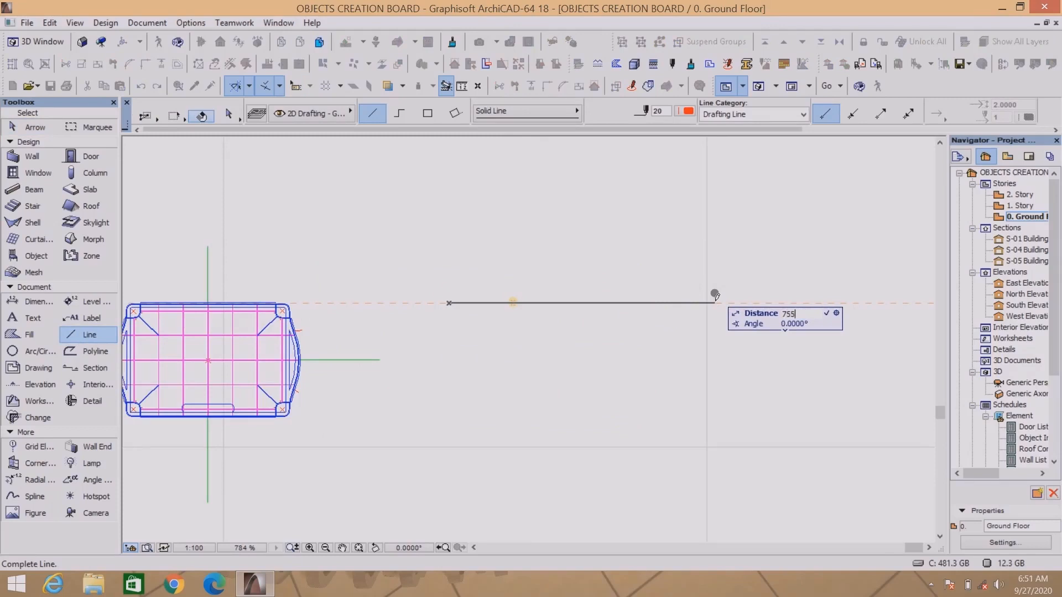
key("Return")
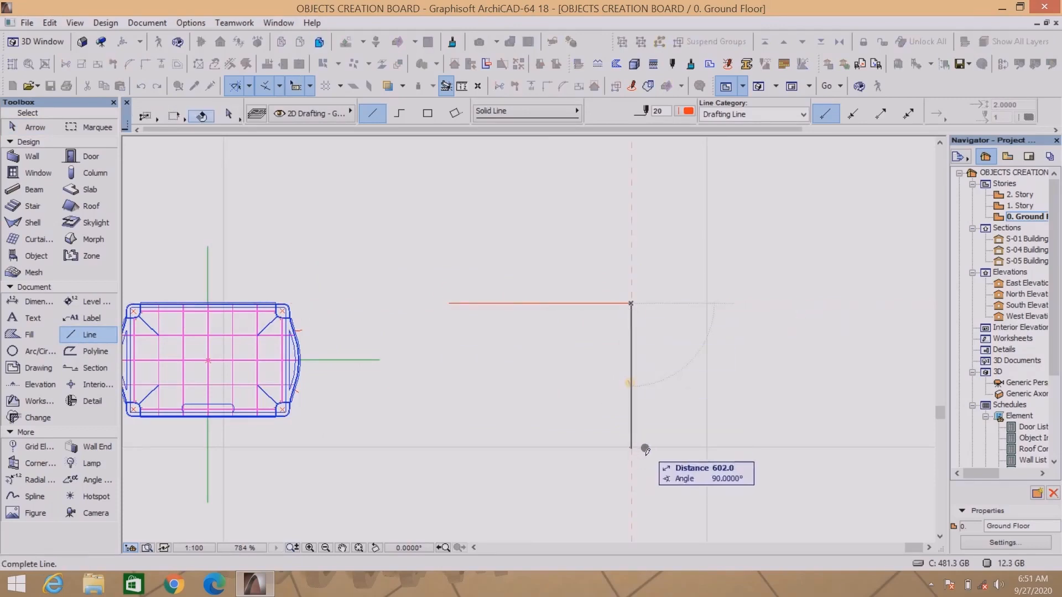
Draw the right edge 465 long downwards and close the rectangle with the lower and left edges.
key("Tab")
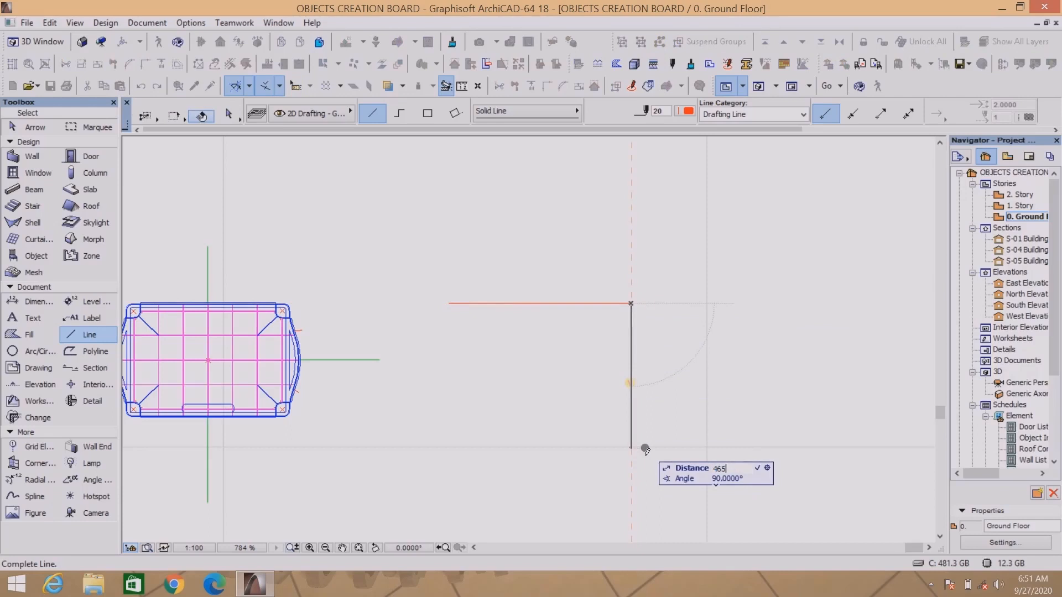
type("465")
key("Return")
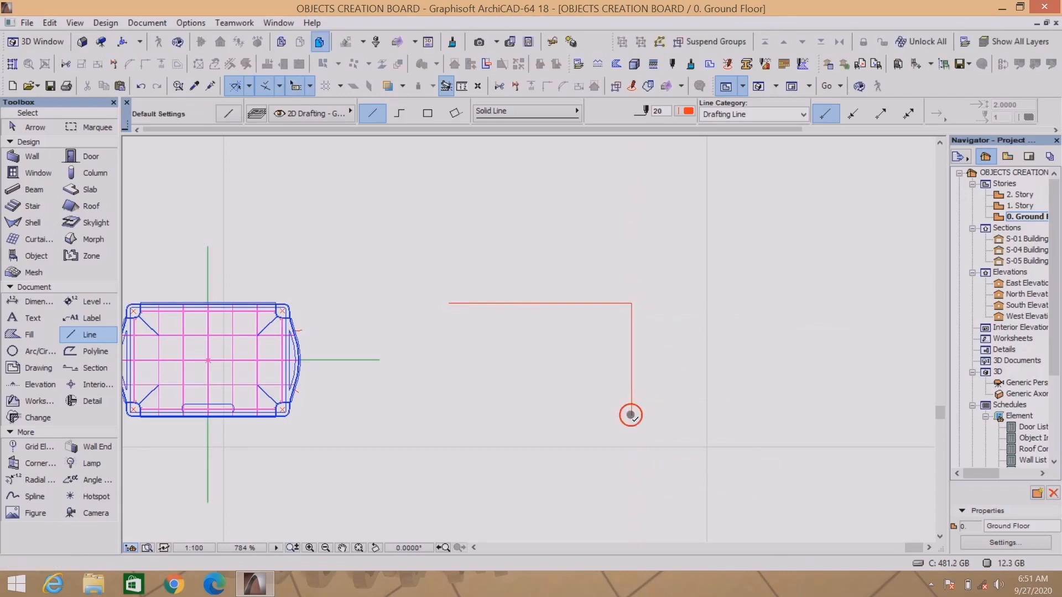
left_click(449, 303)
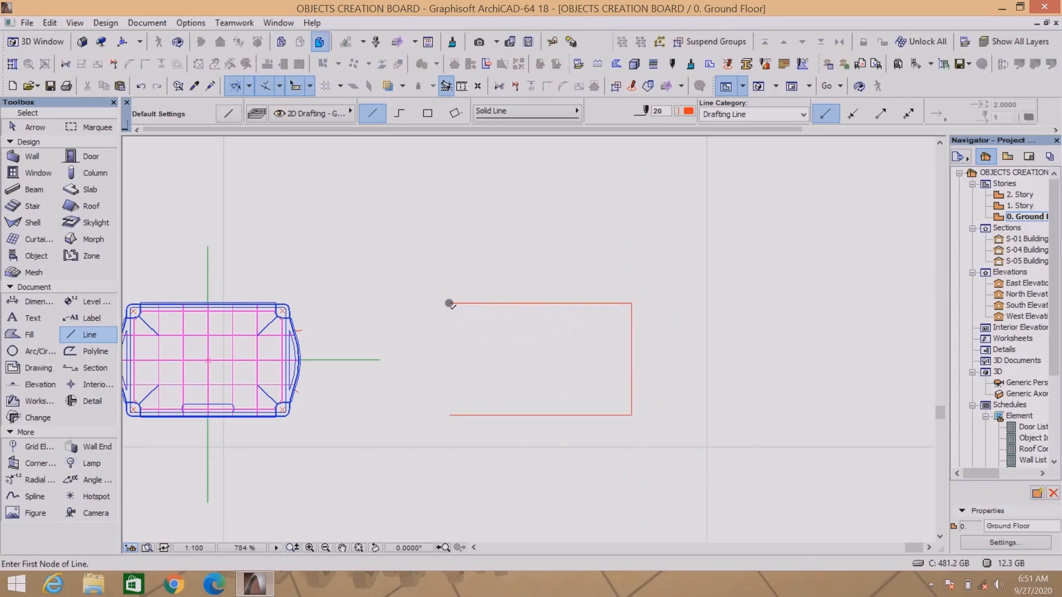
left_click(450, 303)
left_click(449, 416)
scroll(576, 330, "down", 2)
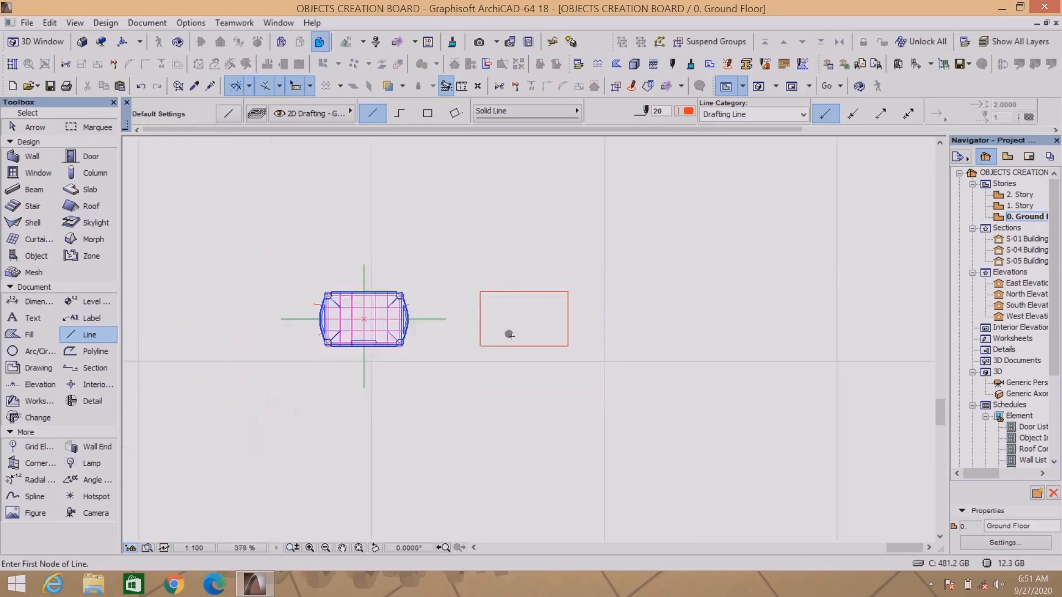
Draw a vertical centre line through the midpoint of the rectangle's upper edge, extending beyond both long edges.
scroll(544, 247, "up", 2)
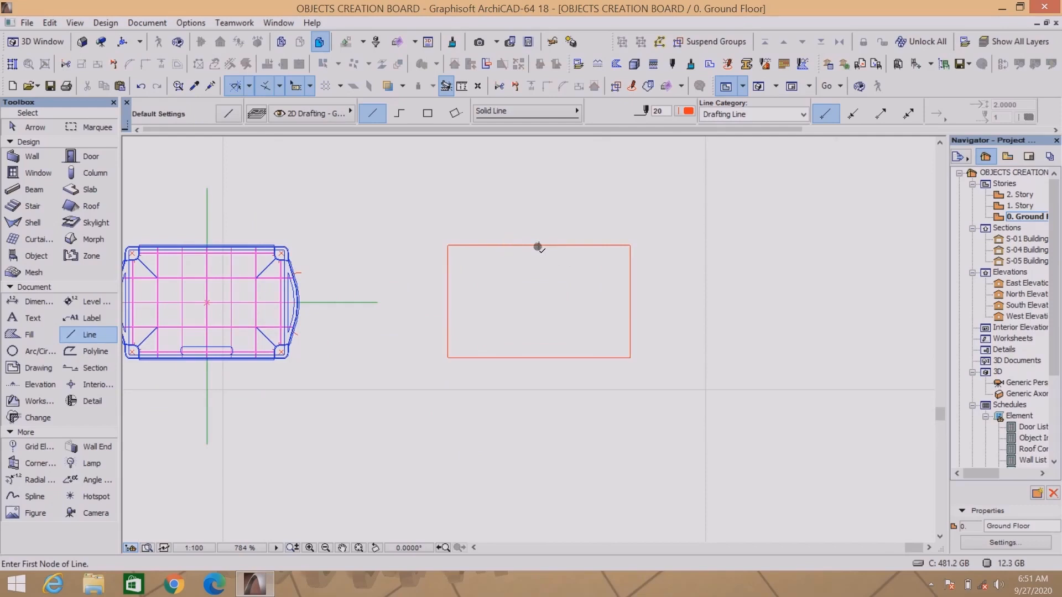
left_click(539, 245)
left_click(538, 416)
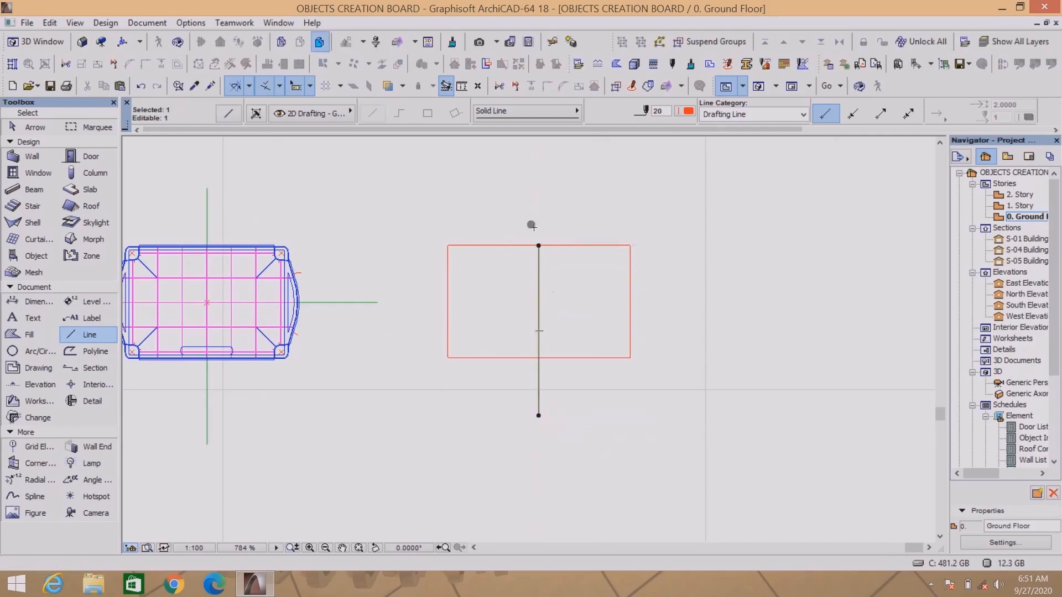
left_click(540, 245)
left_click(539, 170)
key("Escape")
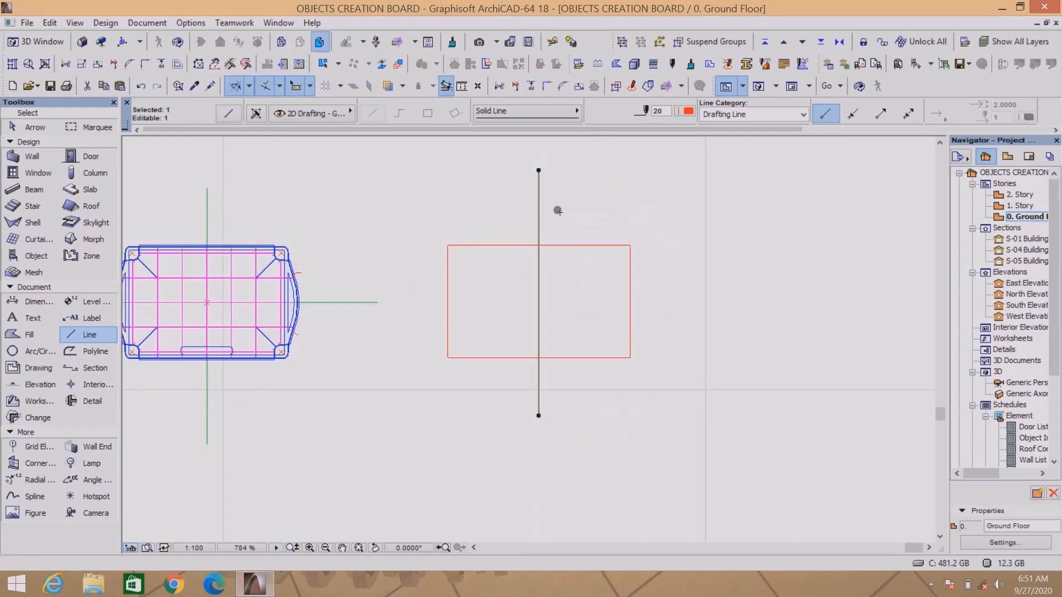
Draw a horizontal centre line from the midpoint of the rectangle's left edge, extending beyond both short edges.
left_click(446, 302)
left_click(694, 302)
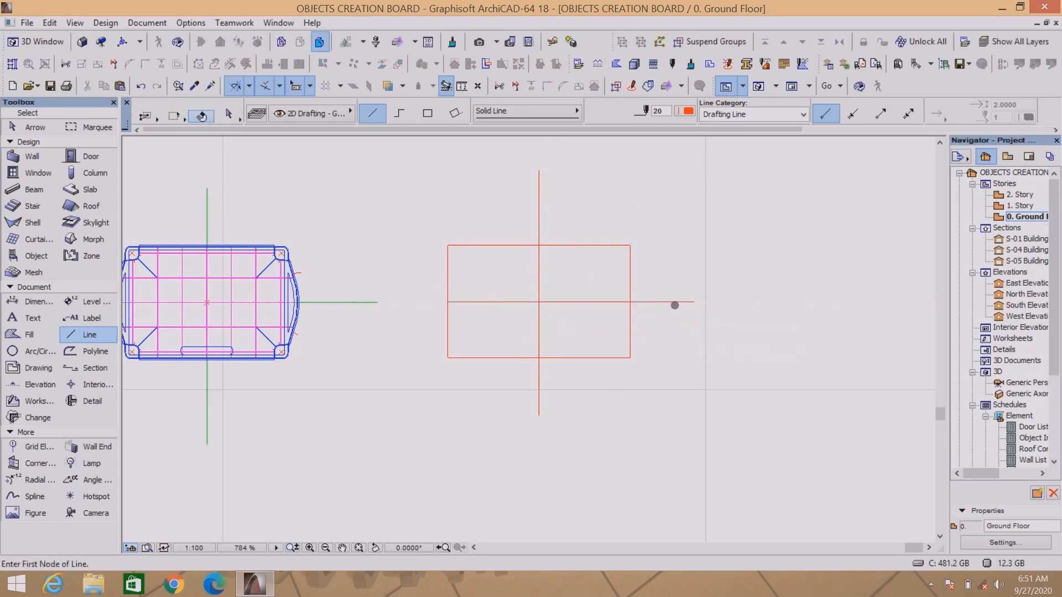
left_click(675, 303, "shift")
left_click(448, 301)
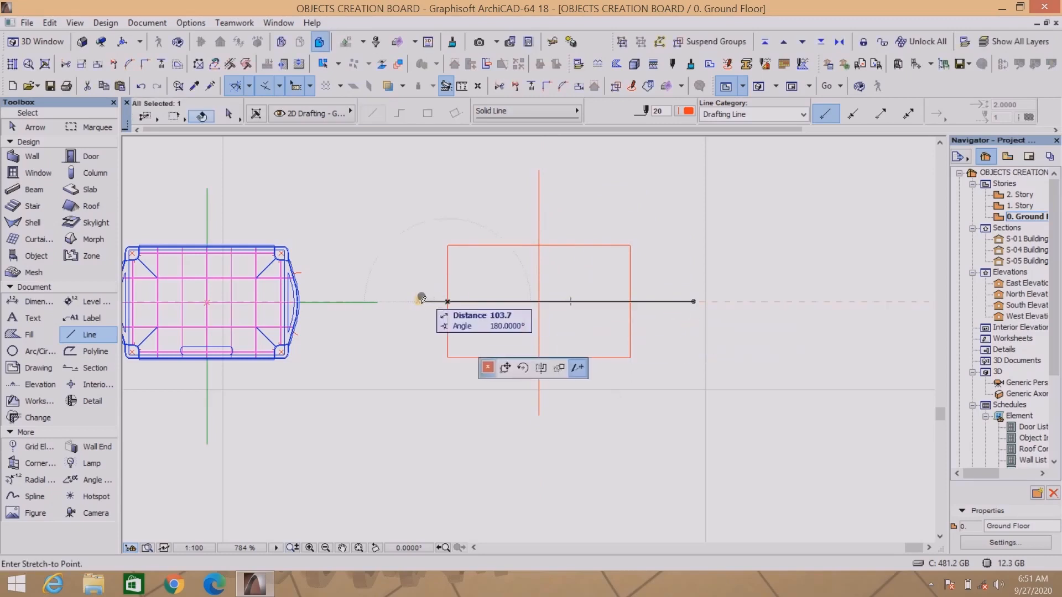
left_click(401, 299)
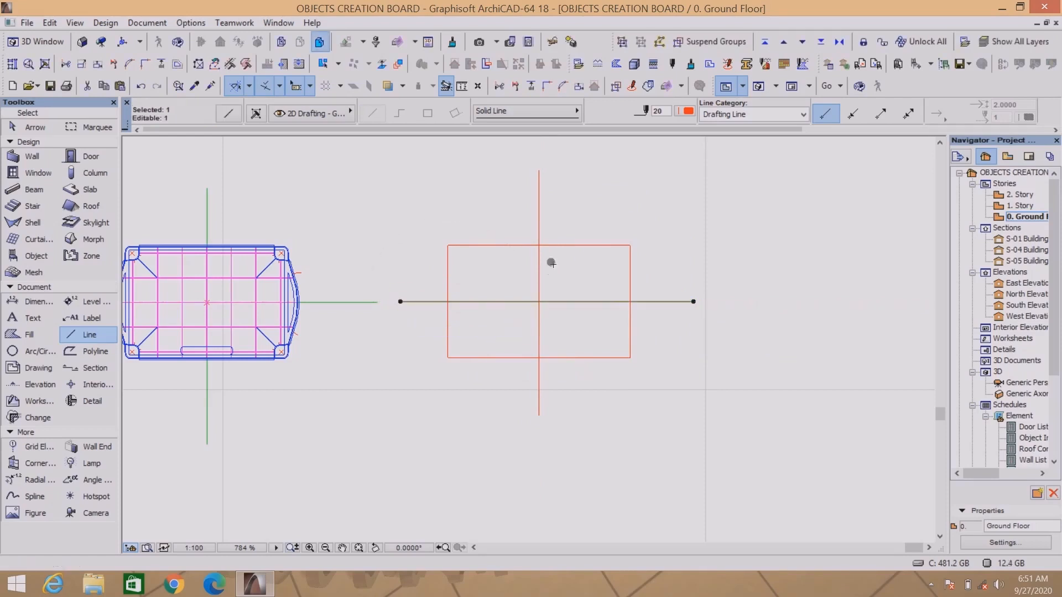
Change the pen colour of both centre lines to pink.
left_click(537, 200, "shift")
left_click(686, 111)
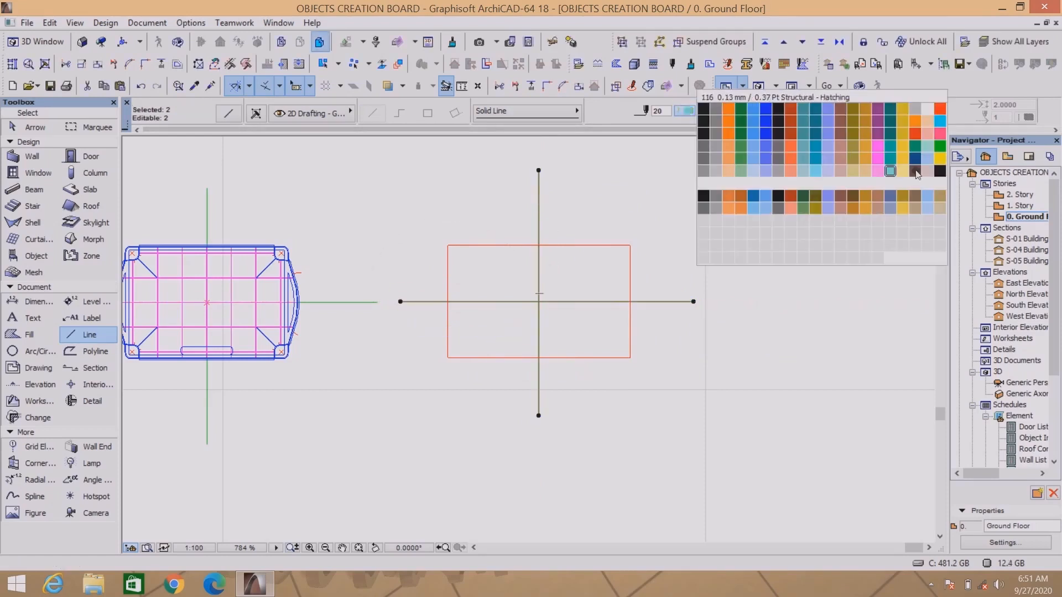
left_click(940, 133)
key("Escape")
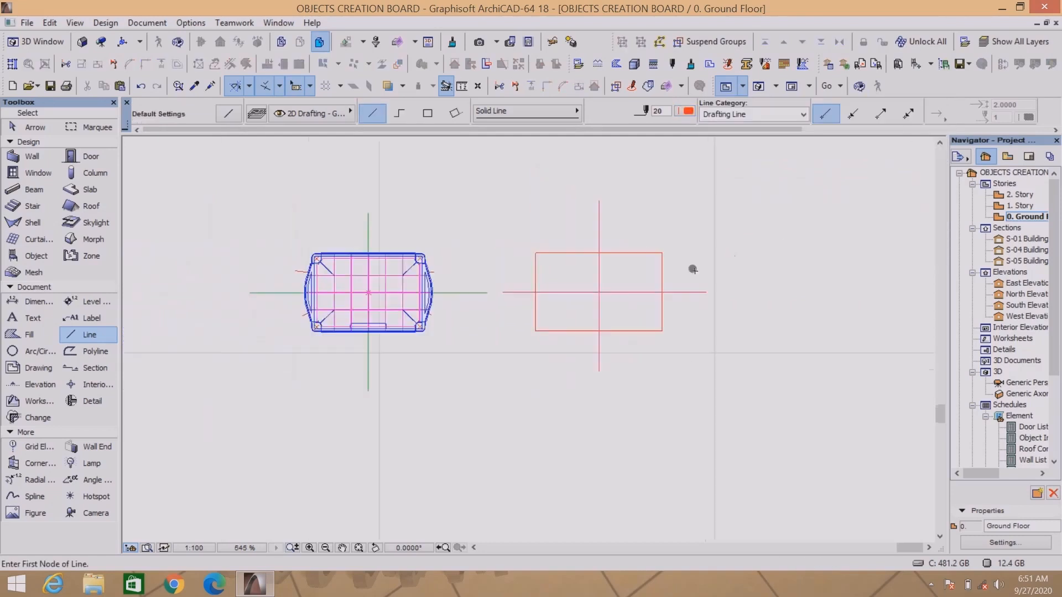
Copy the rectangle's left edge 40 inwards as an inset guide line.
scroll(635, 261, "up", 3)
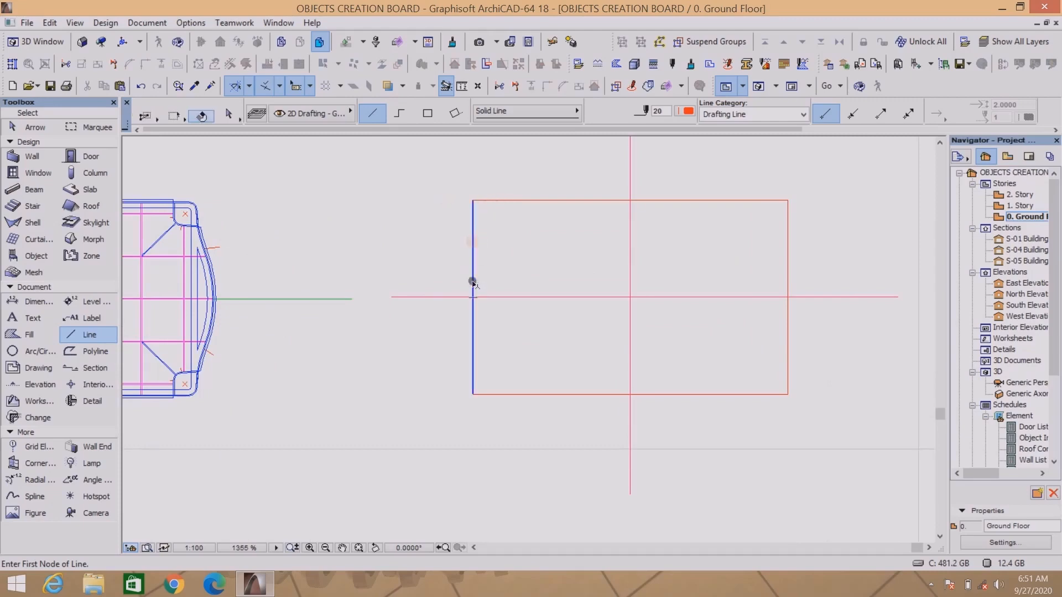
left_click(470, 277, "shift")
scroll(470, 277, "down", 2)
scroll(398, 282, "up", 4)
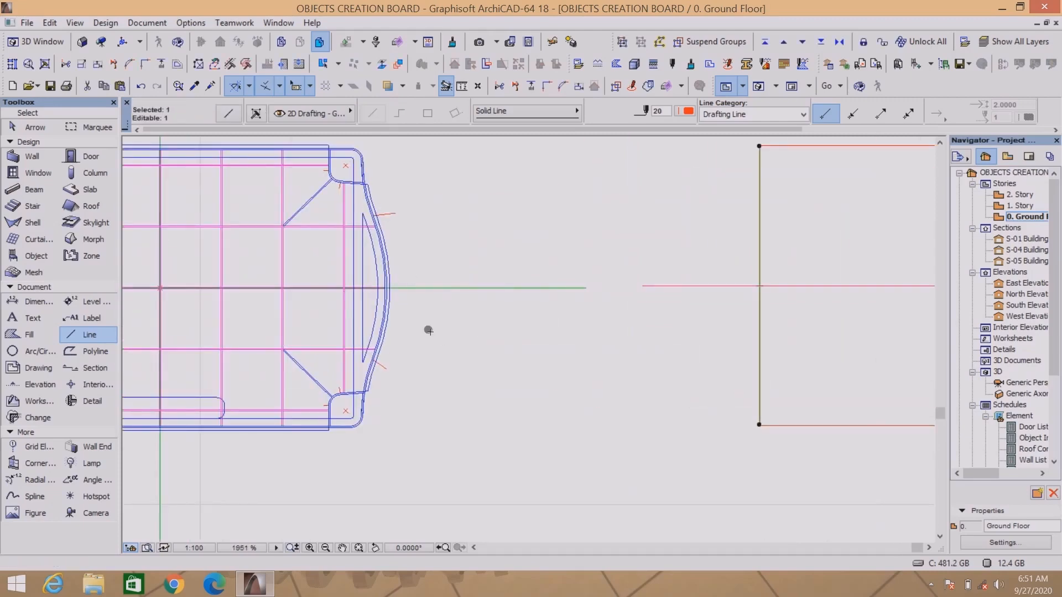
scroll(576, 296, "down", 1)
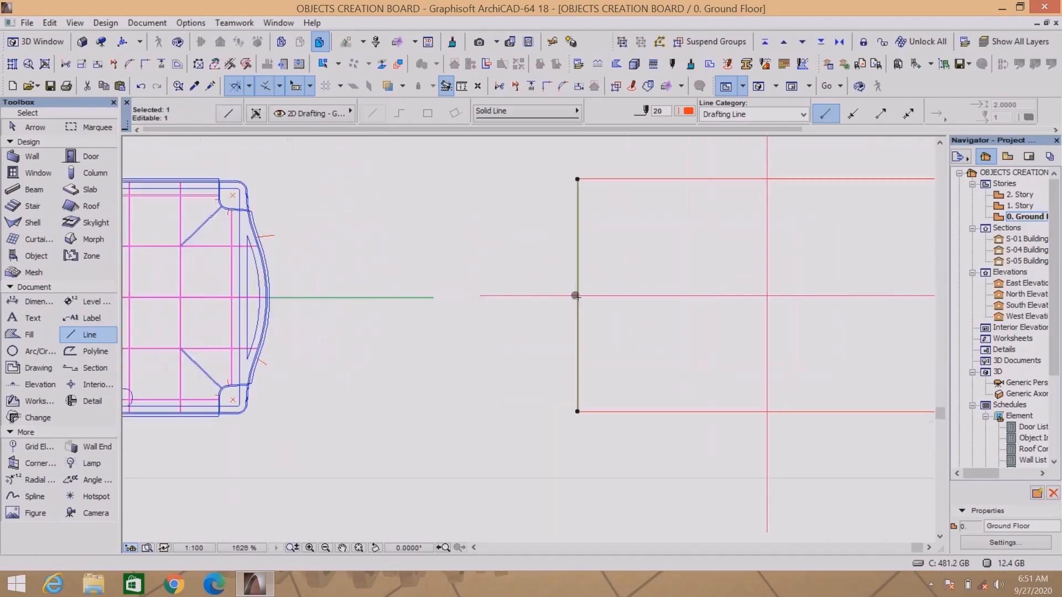
key("ctrl+shift+d")
left_click(596, 318)
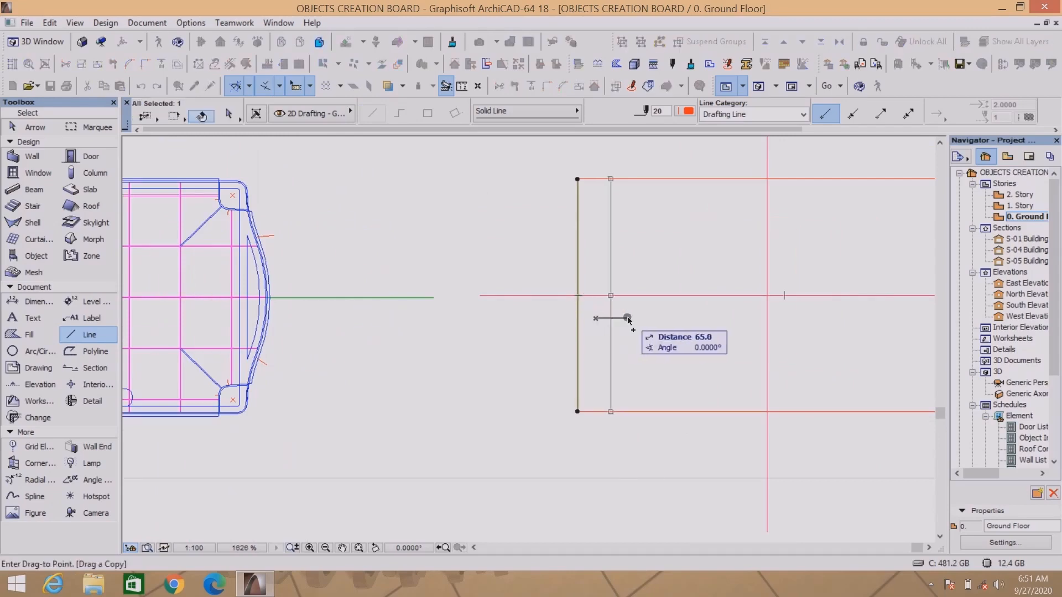
type("40")
key("Return")
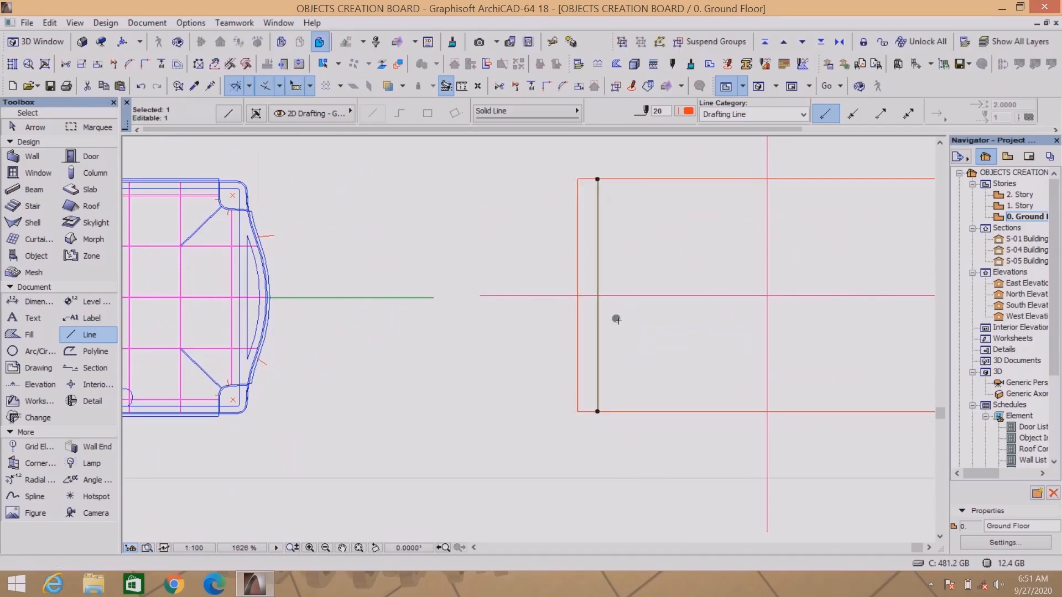
Mirror a copy of the left inset guide line across the vertical centre line.
scroll(557, 315, "down", 3)
key("ctrl+shift+m")
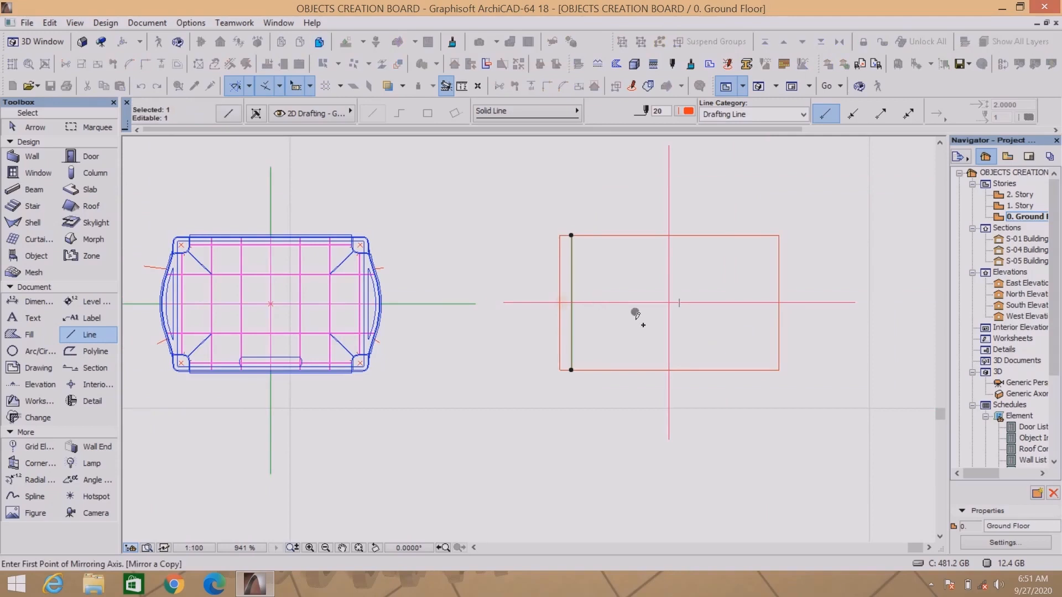
left_click(668, 303)
left_click(697, 416)
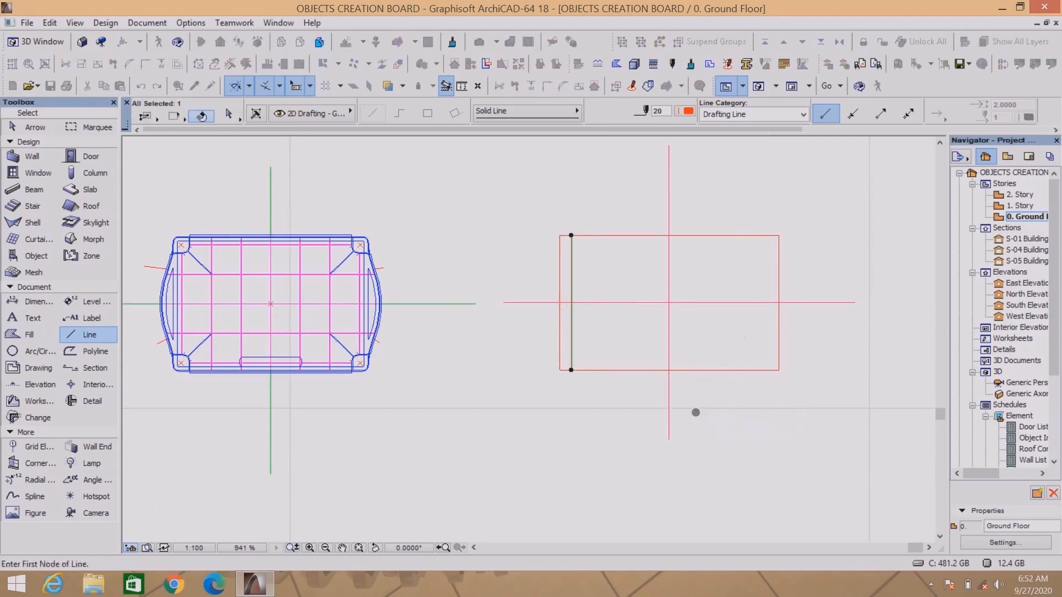
key("Escape")
Copy the rectangle's lower edge upwards as a horizontal guide line for the corner, using the existing tabletop's corner as reference.
scroll(335, 362, "up", 5)
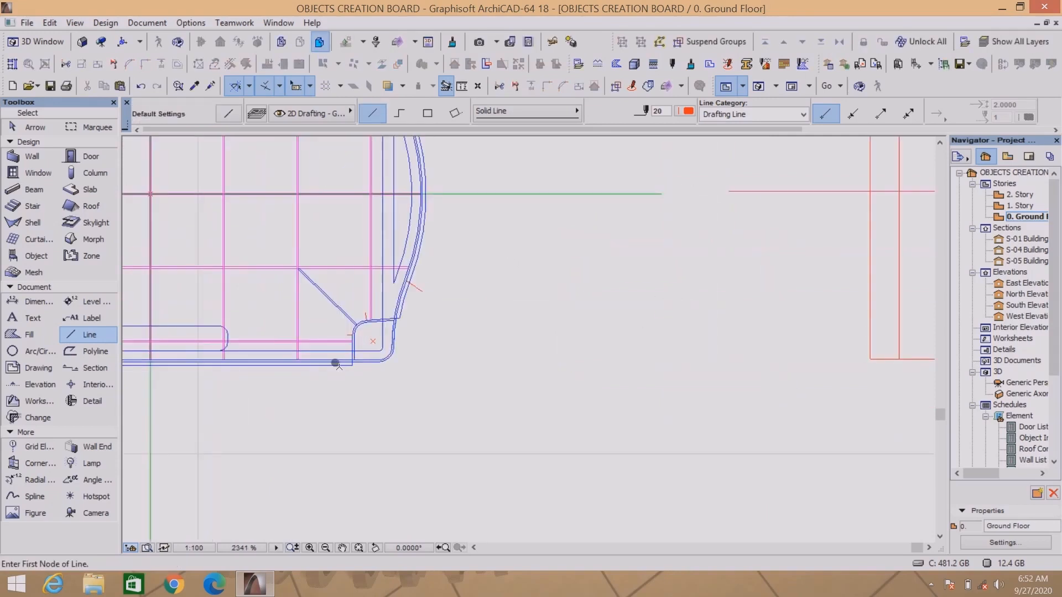
scroll(376, 363, "up", 4)
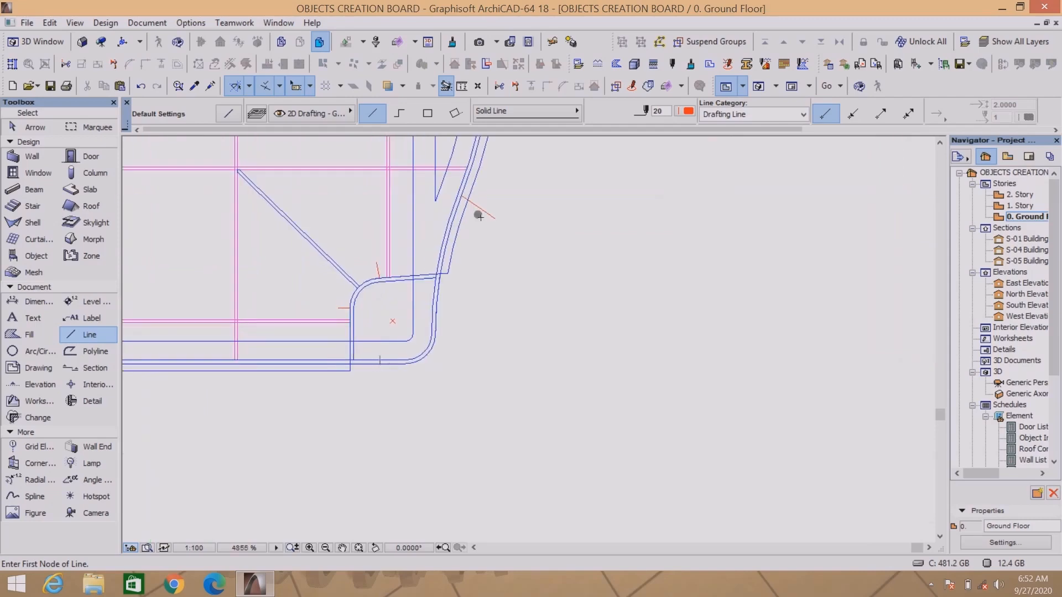
scroll(592, 325, "down", 6)
scroll(726, 318, "up", 4)
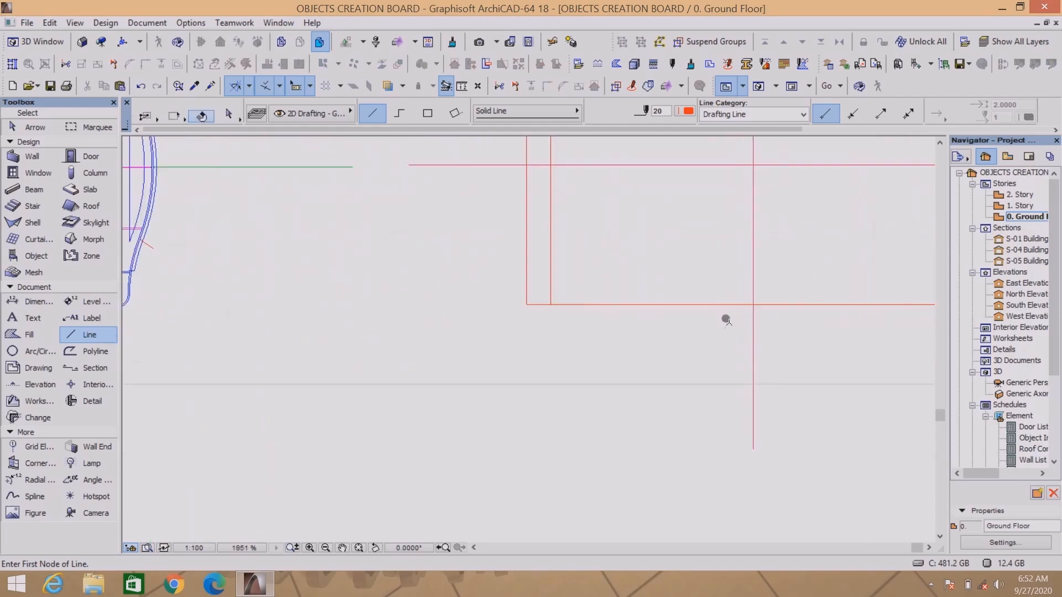
left_click(719, 304, "shift")
key("ctrl+shift+d")
left_click(705, 289)
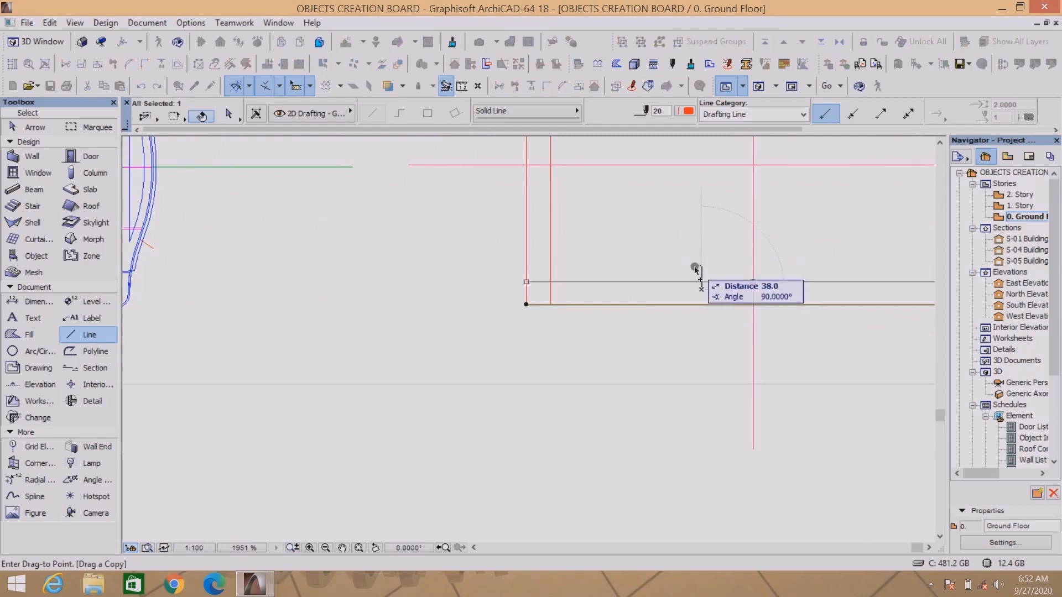
key("Tab")
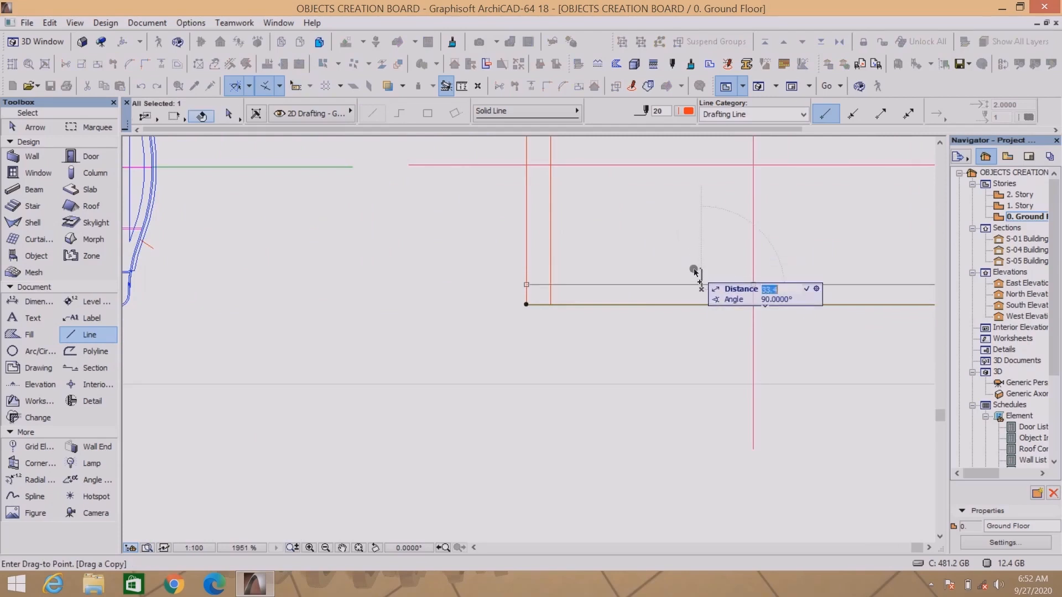
key("Return")
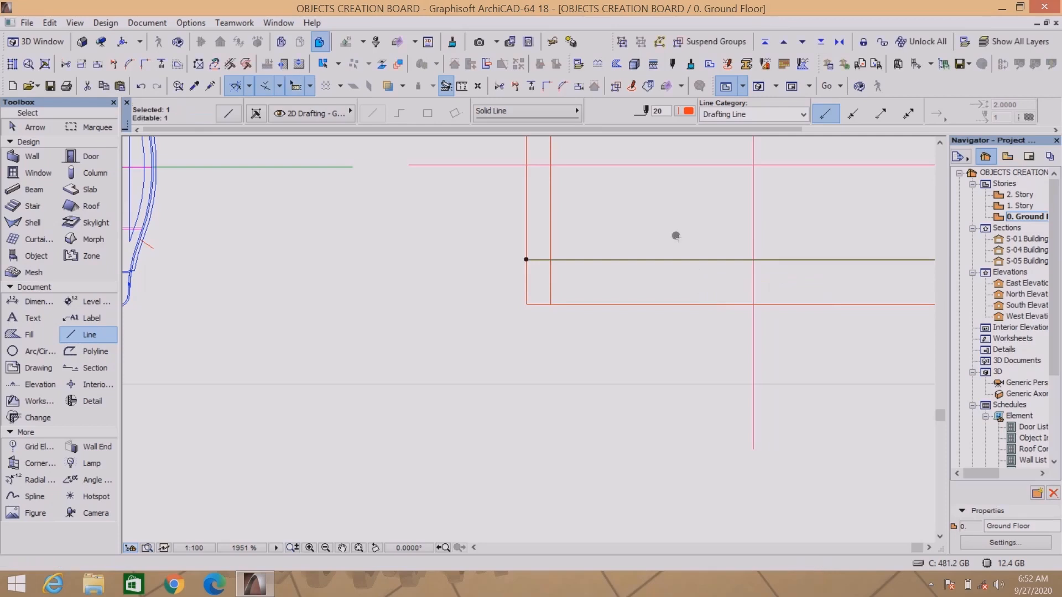
Mirror a copy of the lower horizontal guide line across the horizontal centre line.
scroll(608, 236, "down", 3)
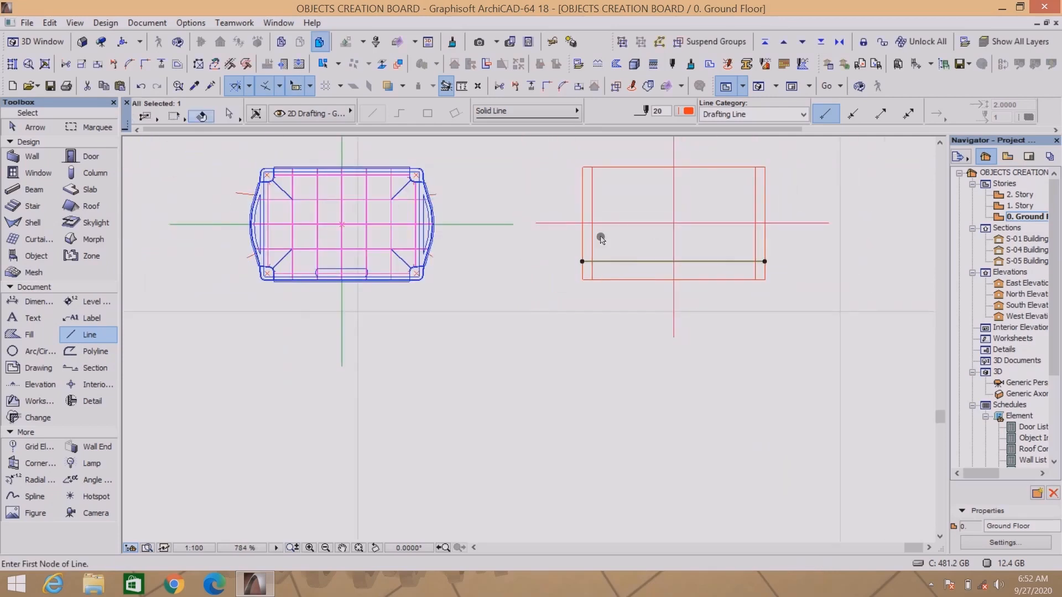
key("ctrl+alt+m")
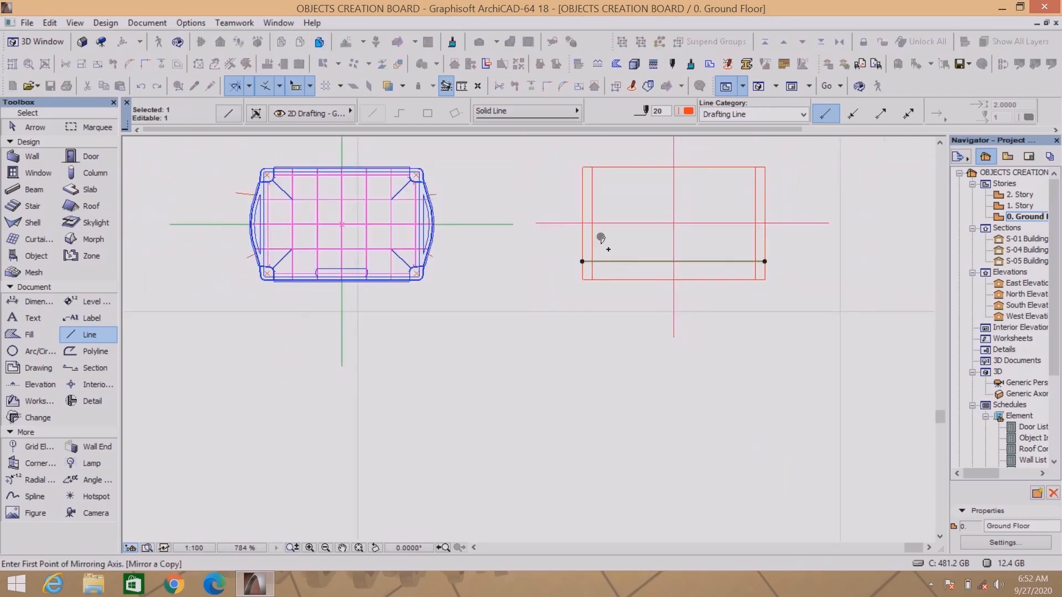
left_click(674, 224)
left_click(731, 224)
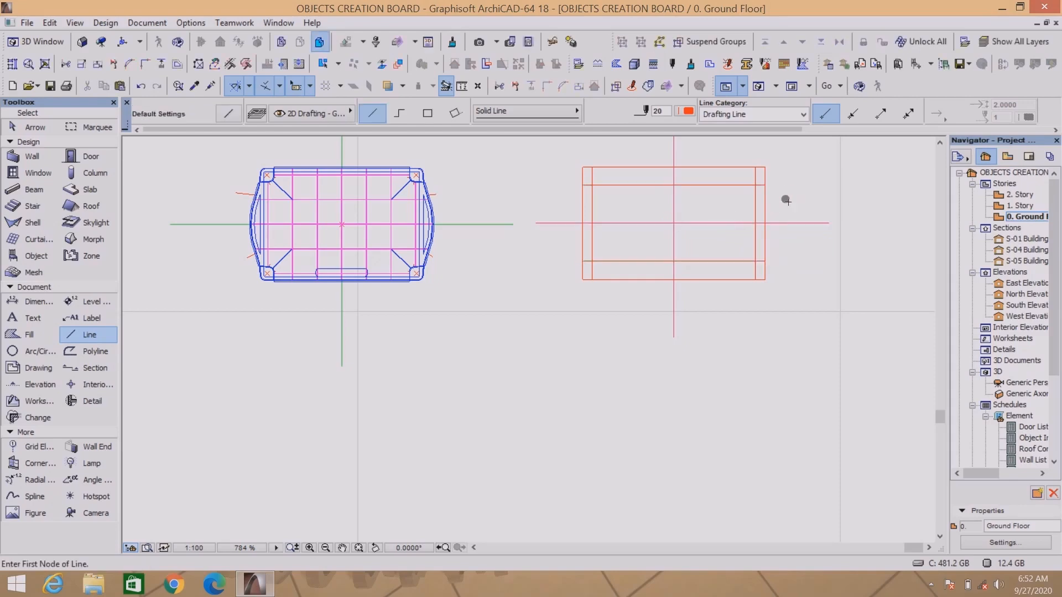
Draw a closed polyline outline along the inset guide lines, with nodes at the corners and at the horizontal guide crossings.
left_click(107, 351)
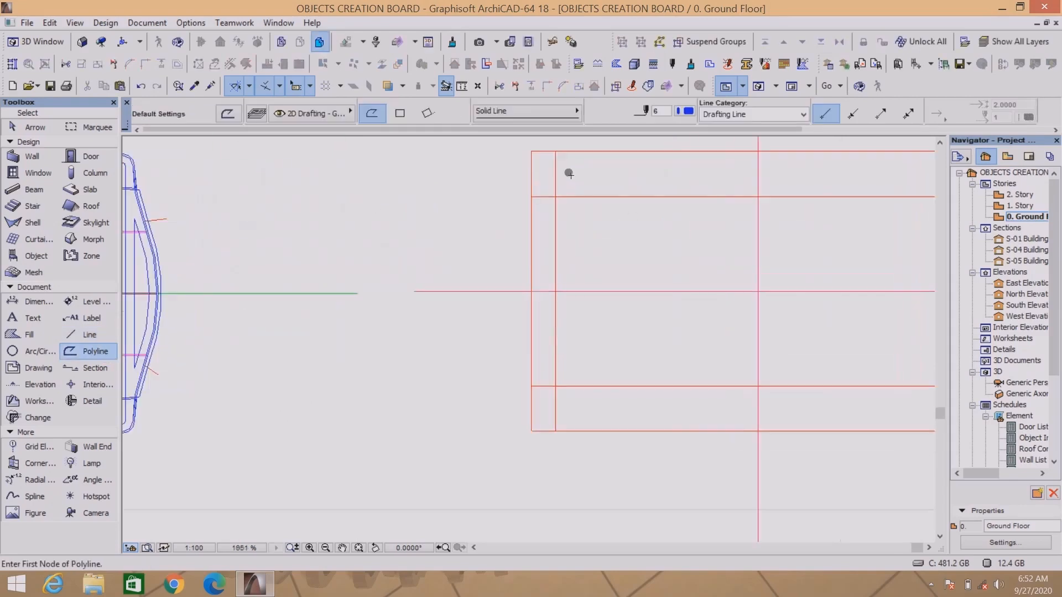
scroll(636, 183, "up", 4)
left_click(555, 161)
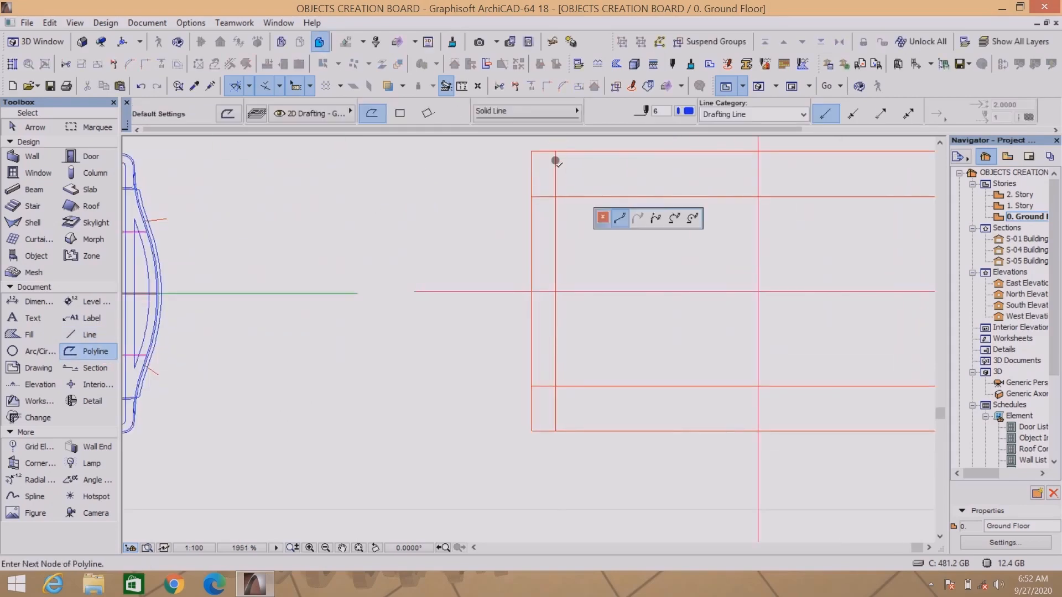
left_click(555, 197)
scroll(625, 265, "down", 3)
middle_click_drag(589, 411, 599, 319)
scroll(599, 320, "down", 2)
scroll(742, 308, "up", 4)
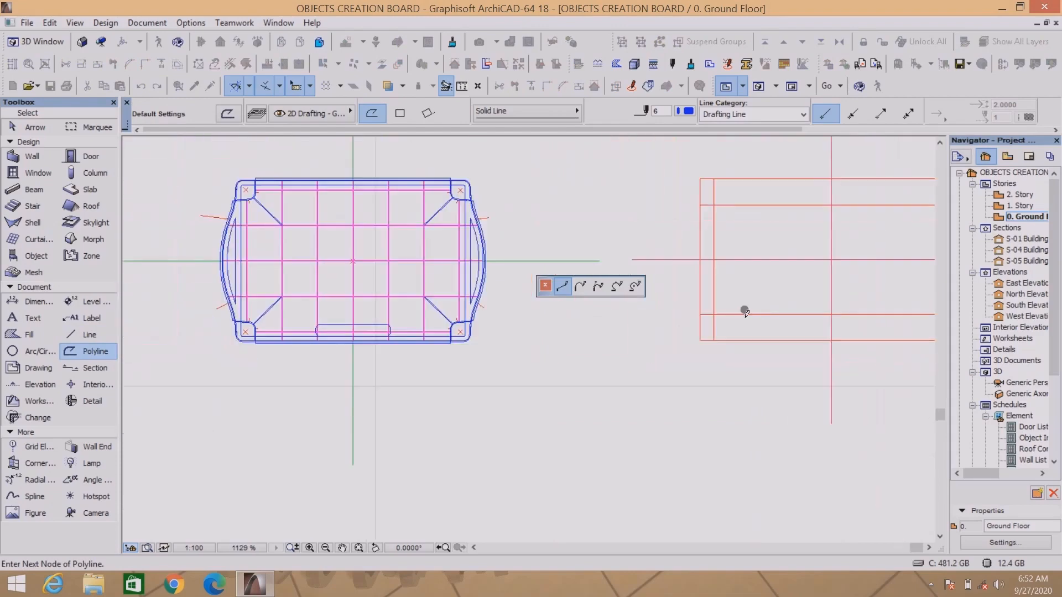
left_click(713, 314)
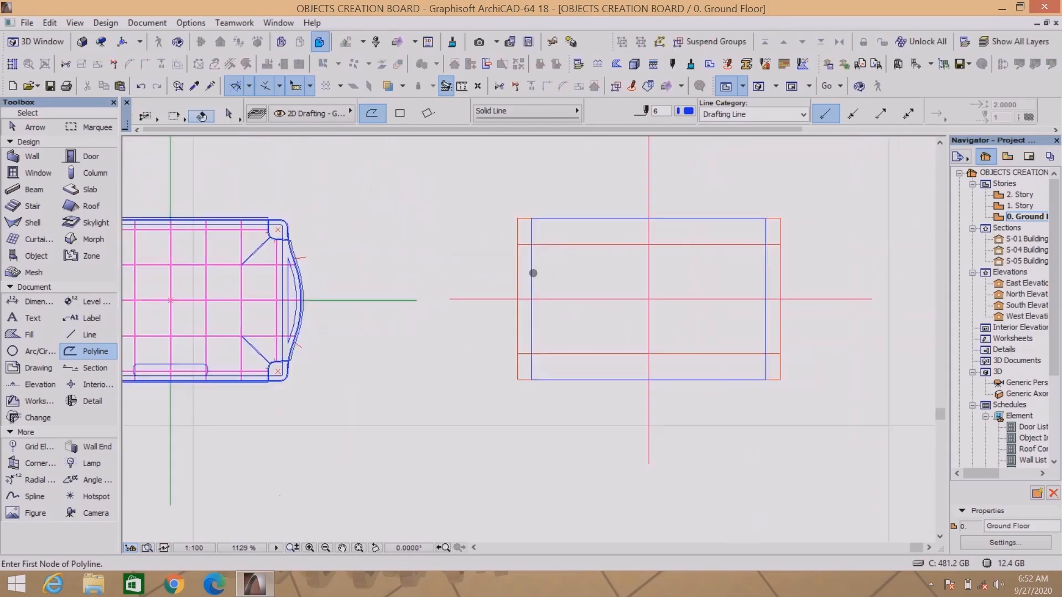
Curve the middle segments of the outline's left and right sides outwards to the outer guide rectangle at the horizontal centre line.
left_click(532, 274, "shift")
left_click(532, 298)
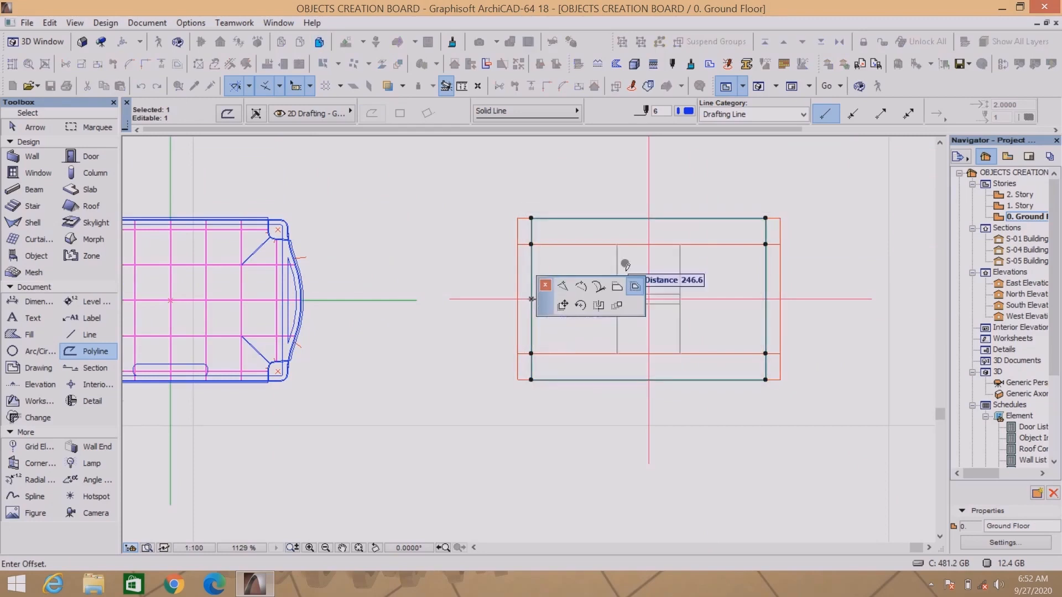
left_click(582, 287)
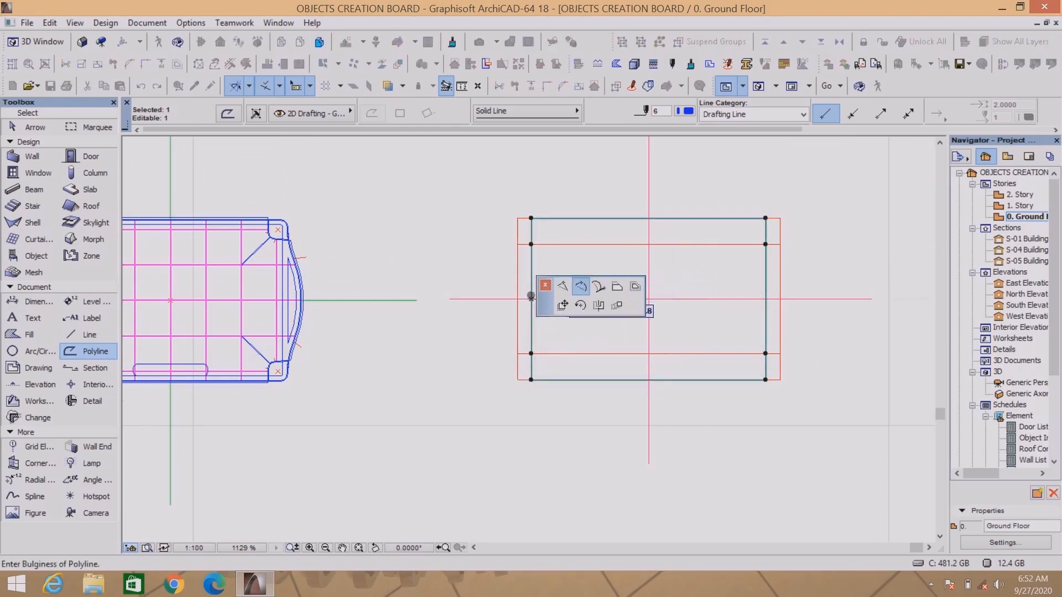
left_click(518, 300)
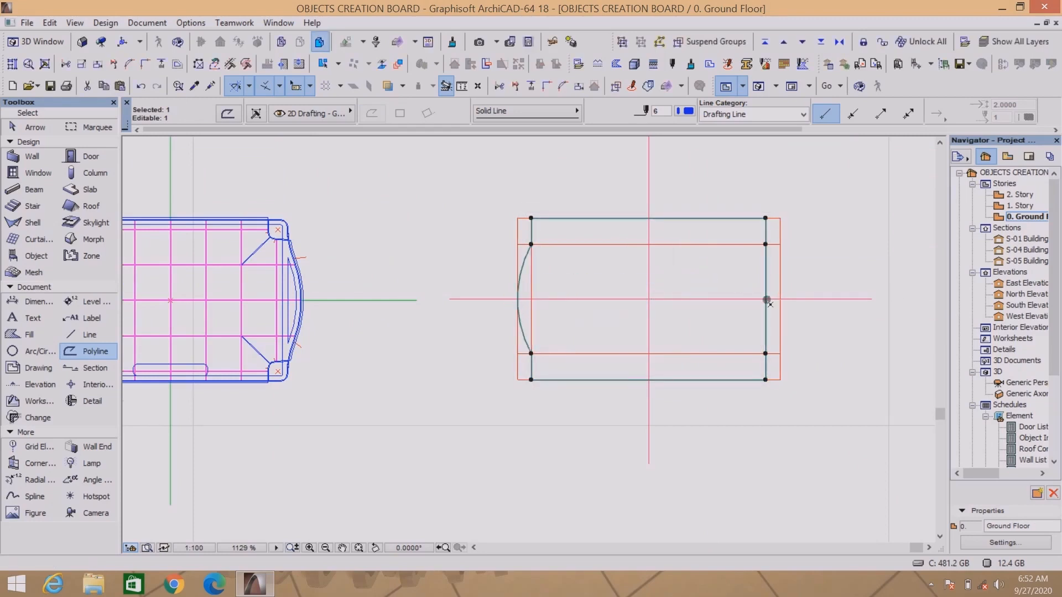
left_click(767, 301)
left_click(780, 299)
key("Escape")
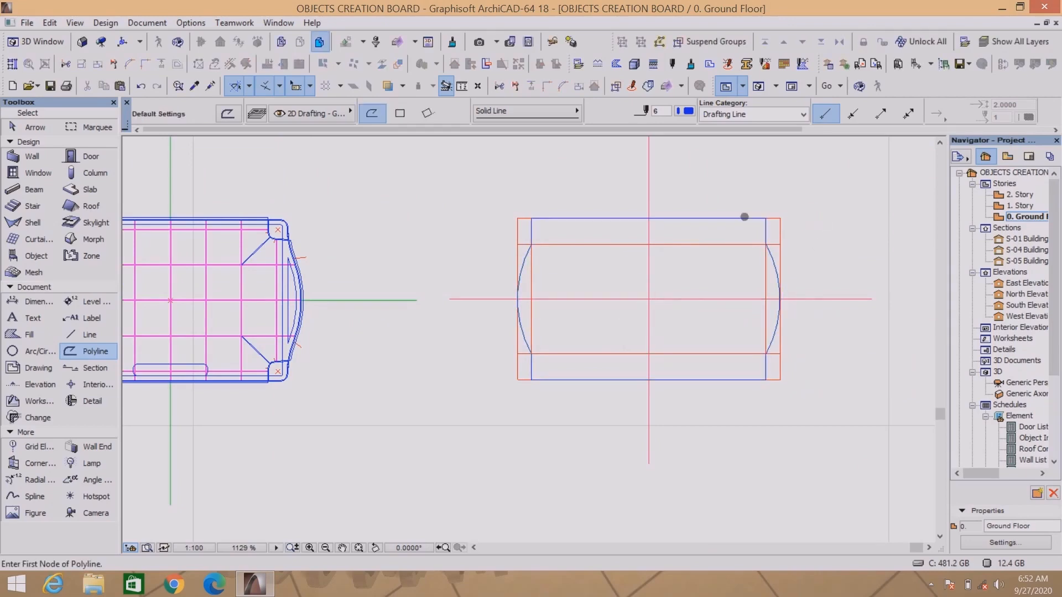
Draw a 675 by 465 polyline rectangle between the opposite corners of the inset outline.
left_click(401, 113)
left_click(531, 218)
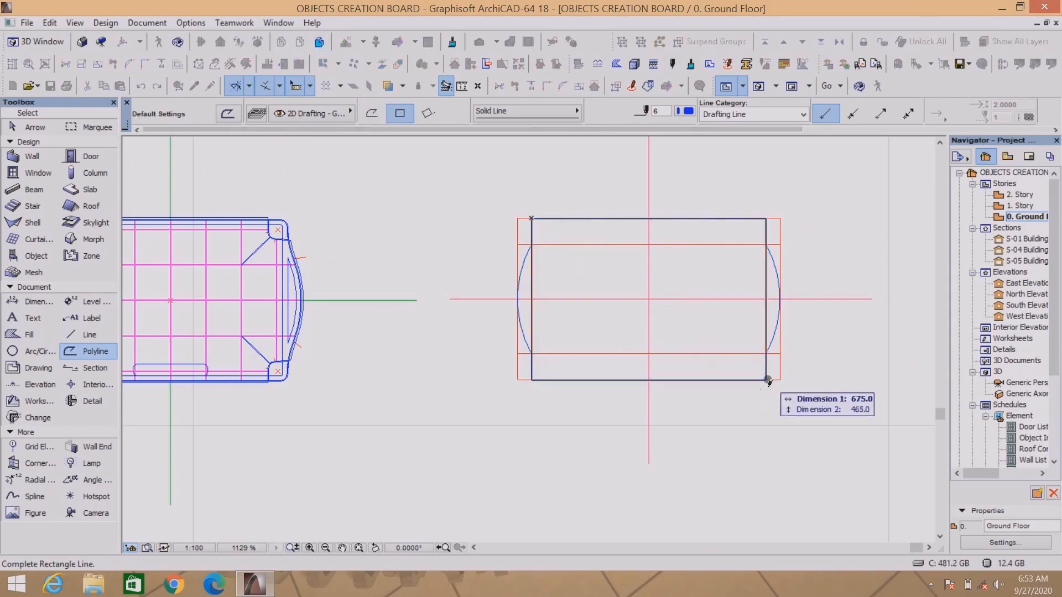
left_click(766, 380)
Fillet all corners of the new rectangle with a radius of 20.
scroll(766, 375, "up", 5)
left_click(767, 389, "shift")
left_click(767, 389)
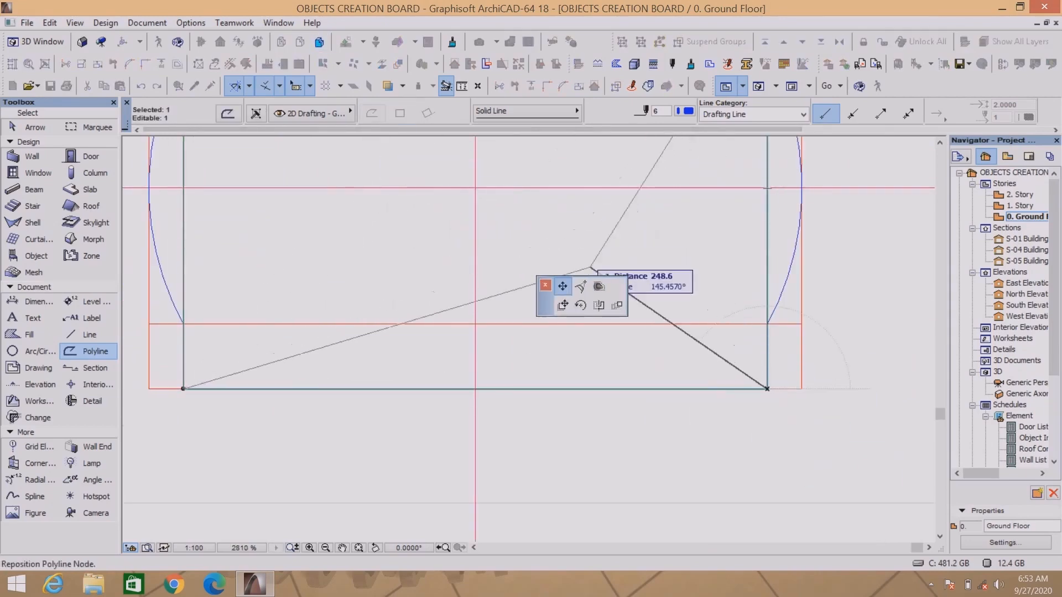
left_click(581, 287)
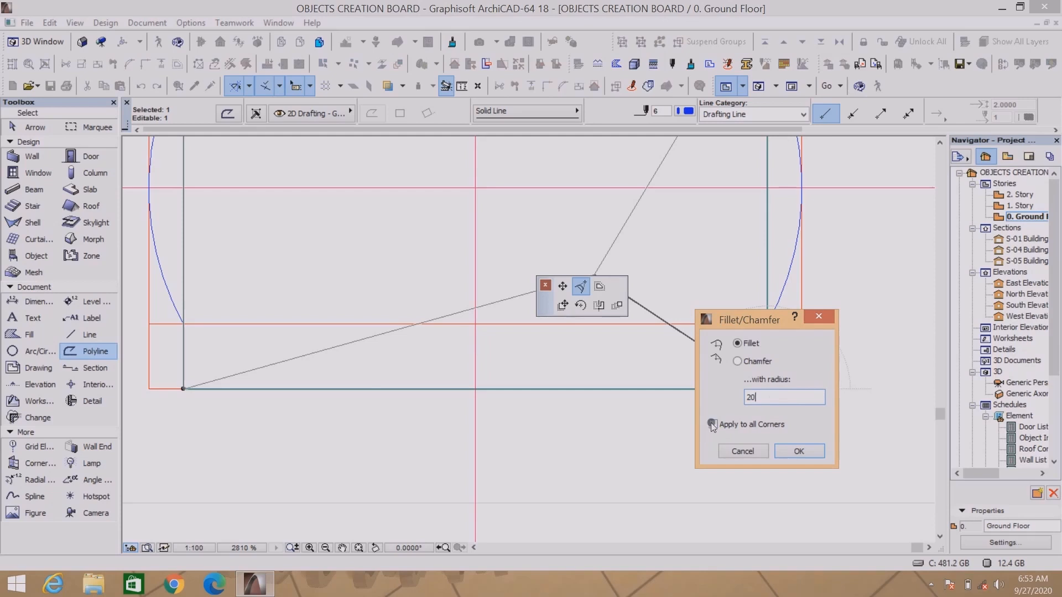
left_click(780, 452)
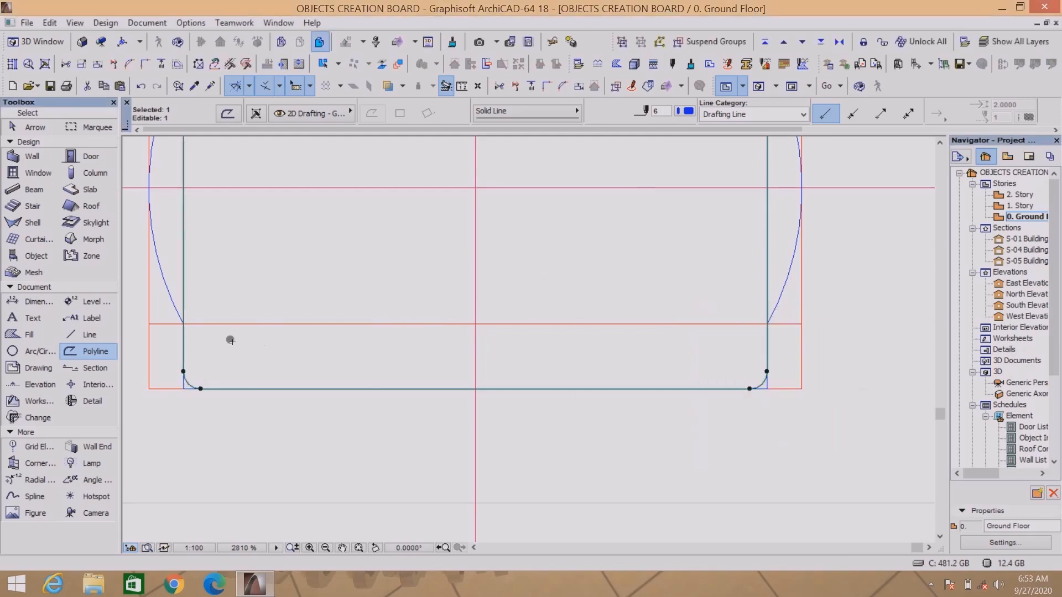
Offset the rounded rectangle 15 inwards on all sides.
scroll(822, 380, "down", 3)
scroll(515, 197, "up", 5)
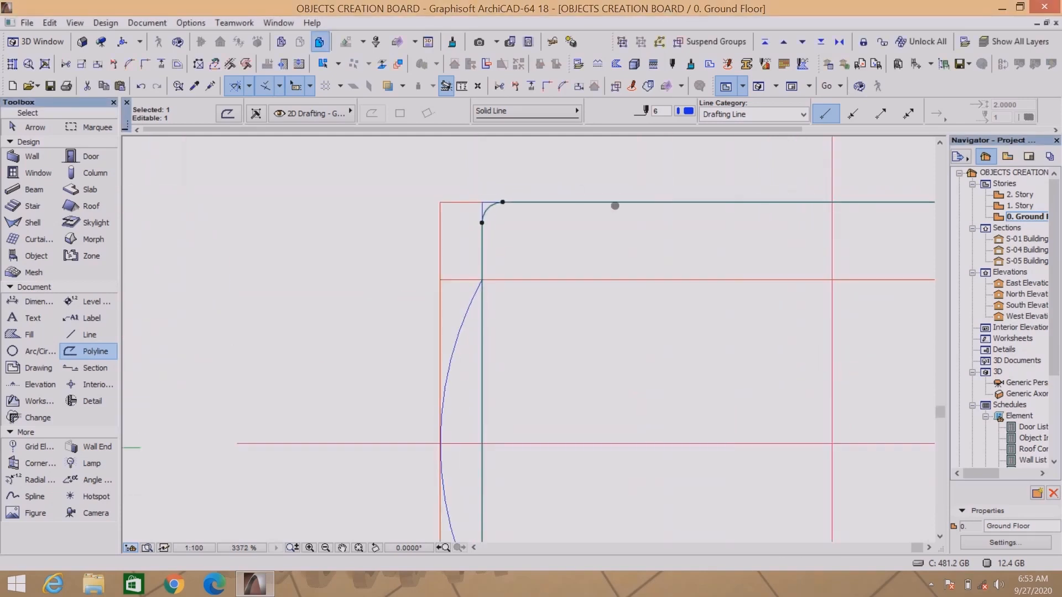
left_click(621, 203)
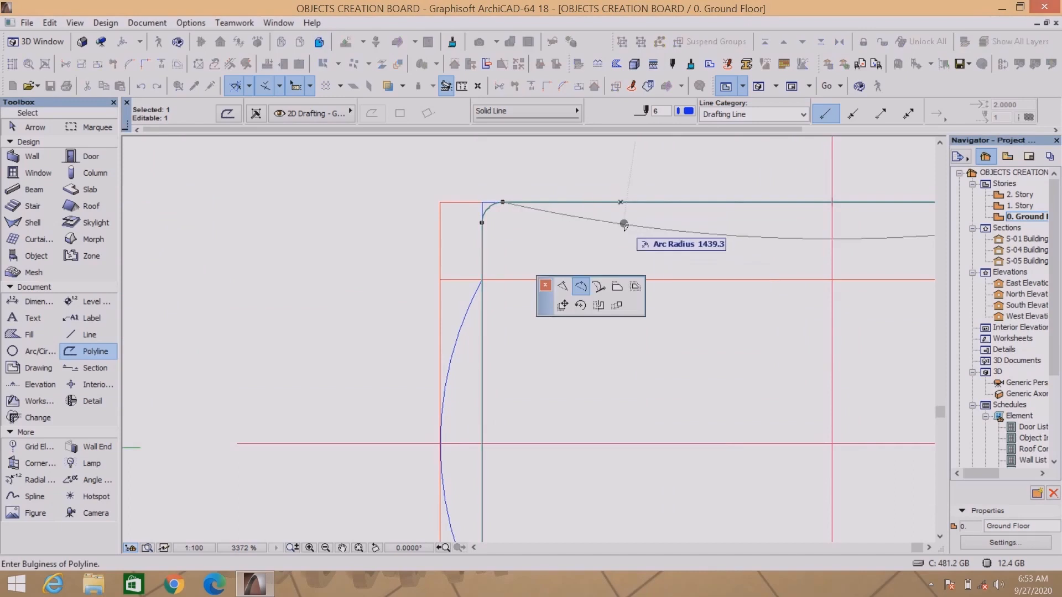
left_click(636, 289)
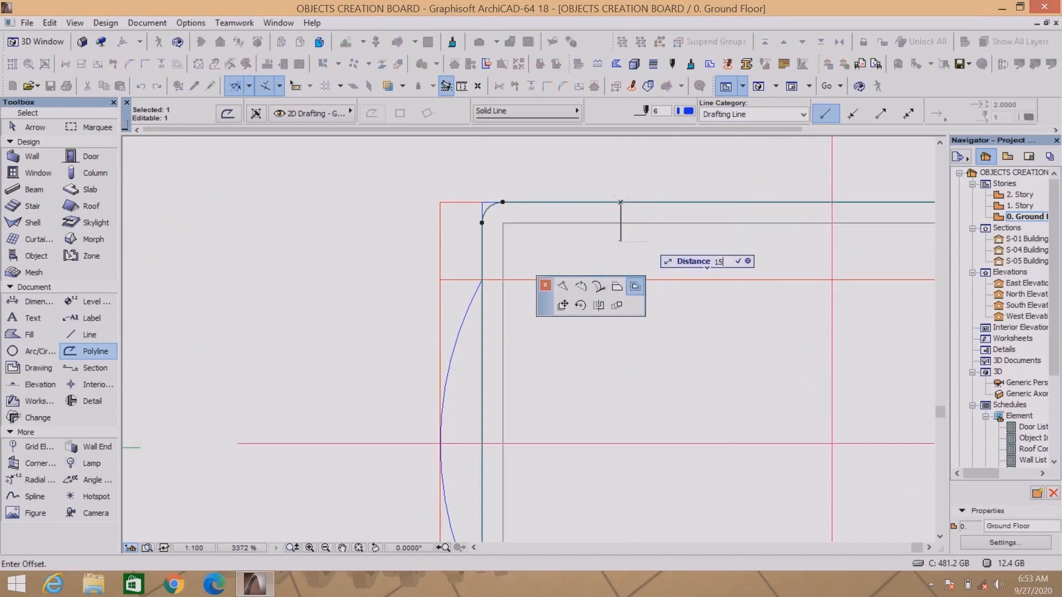
left_click(622, 219)
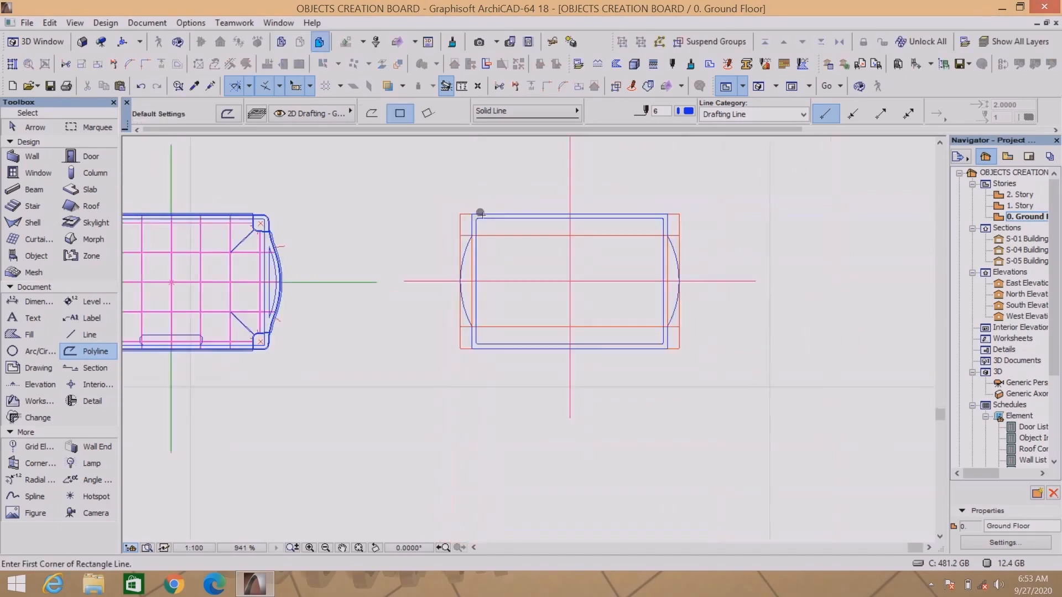
Examine the tabletop's corners and curved sides in the reference photos and compare them with the existing table drawing.
scroll(481, 213, "down", 20)
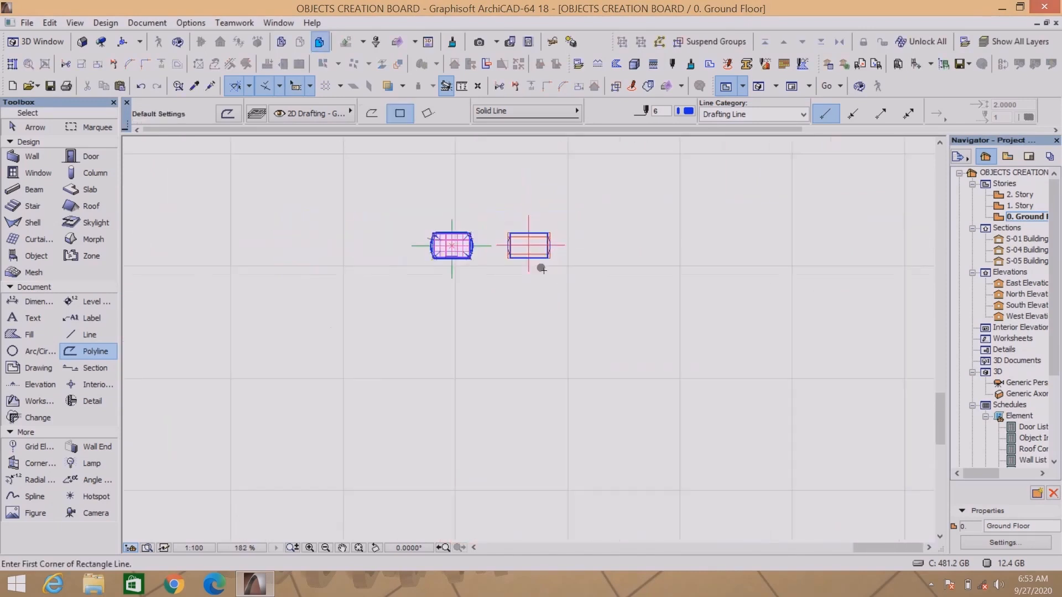
scroll(720, 219, "up", 8)
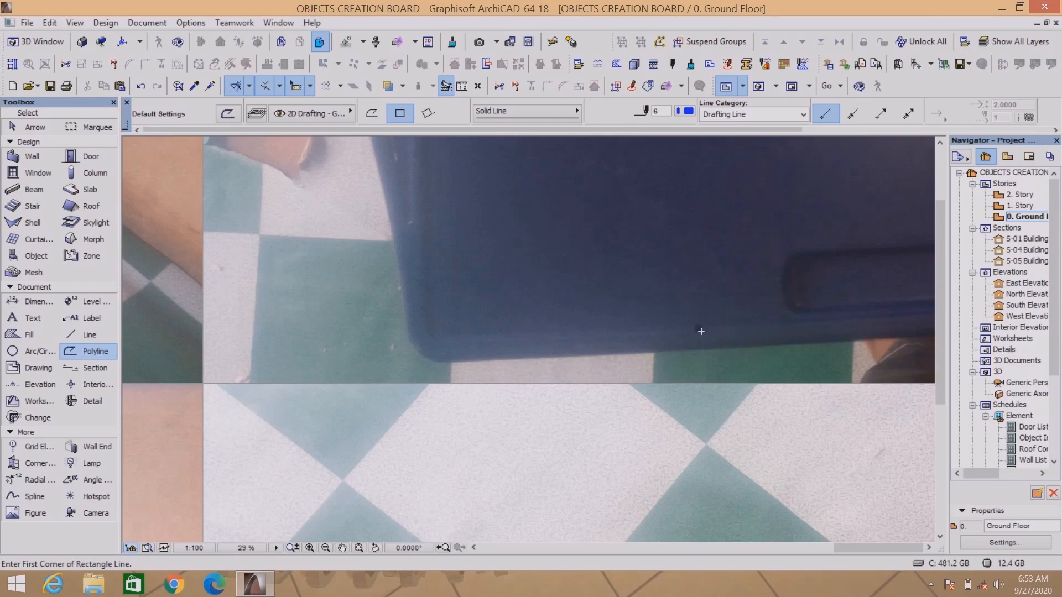
scroll(700, 332, "down", 7)
scroll(666, 290, "up", 3)
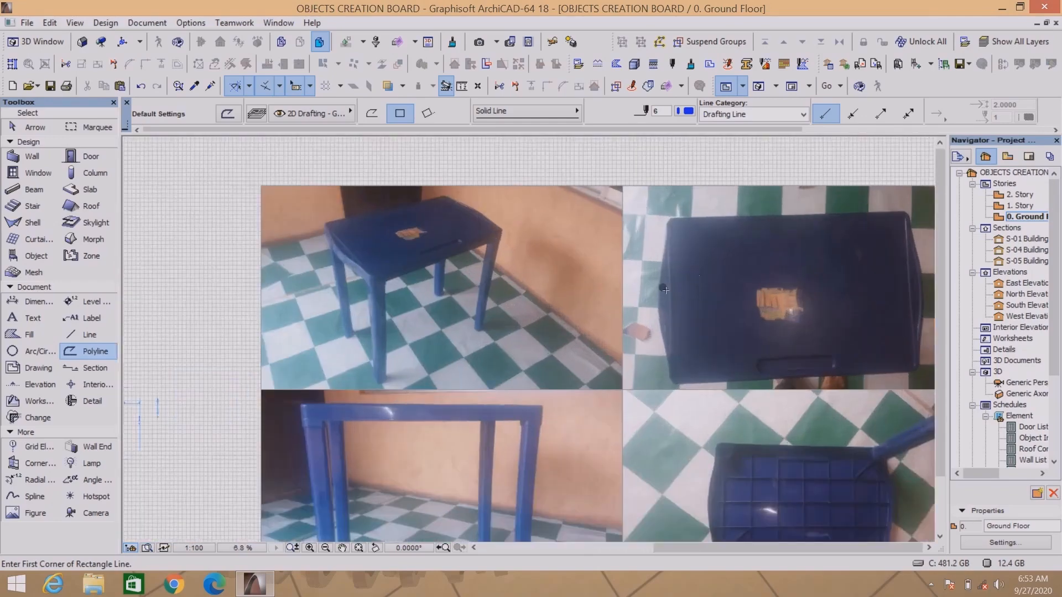
scroll(666, 290, "up", 2)
scroll(676, 321, "up", 2)
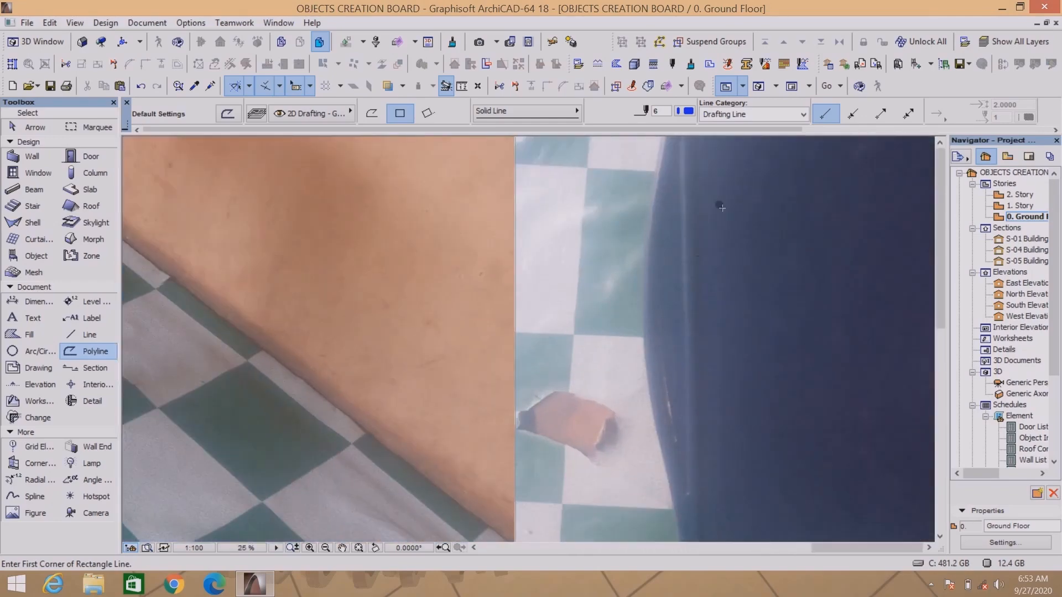
scroll(707, 239, "down", 5)
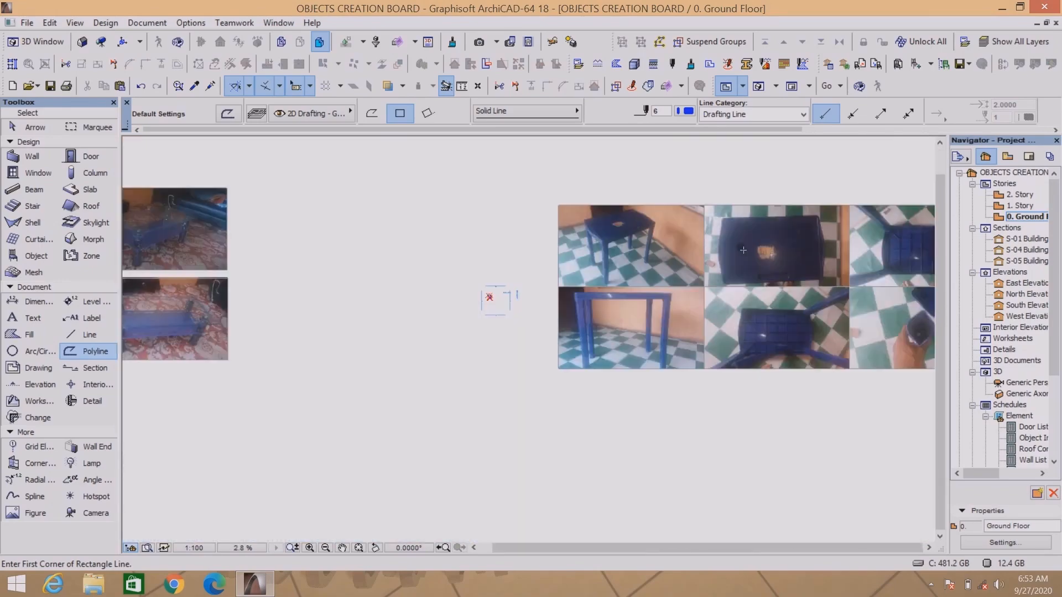
scroll(576, 228, "up", 4)
scroll(576, 228, "up", 3)
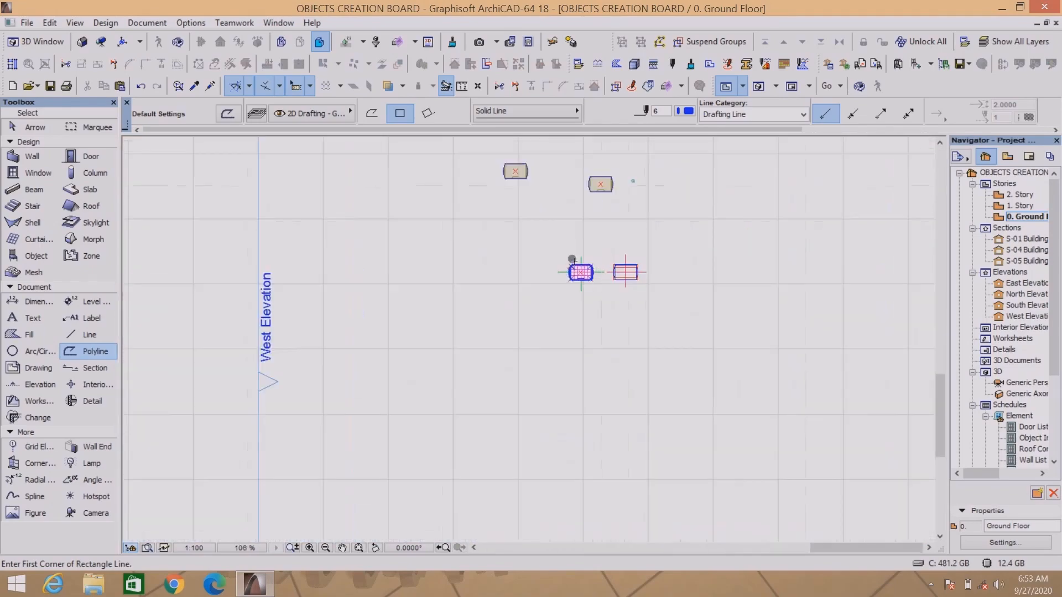
scroll(576, 268, "up", 3)
scroll(671, 221, "down", 2)
scroll(623, 269, "up", 4)
scroll(624, 268, "down", 1)
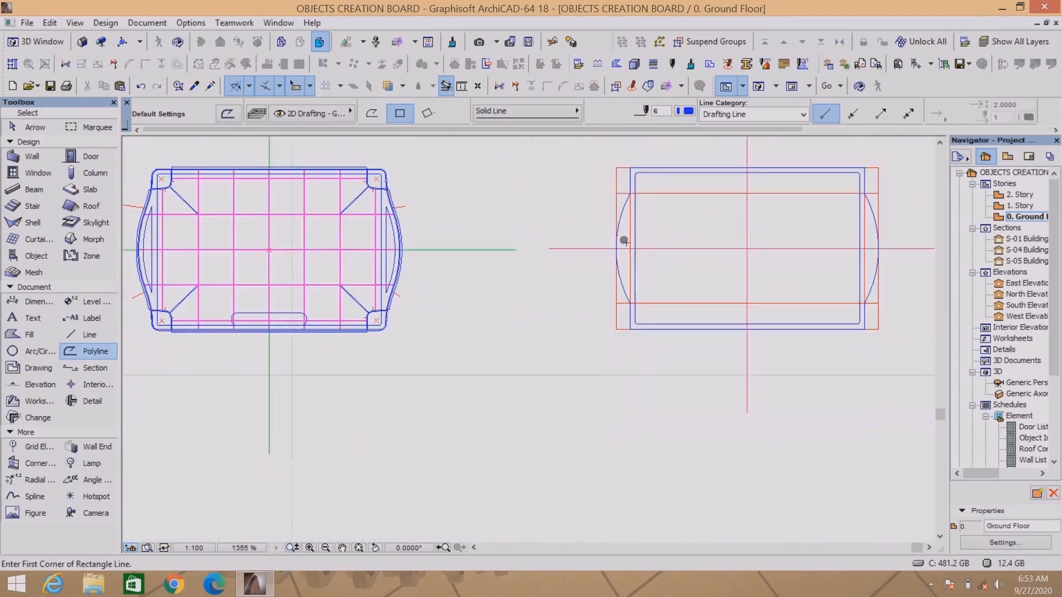
Fillet the upper-left corner of the curved outline with a radius of 20.
scroll(636, 171, "up", 3)
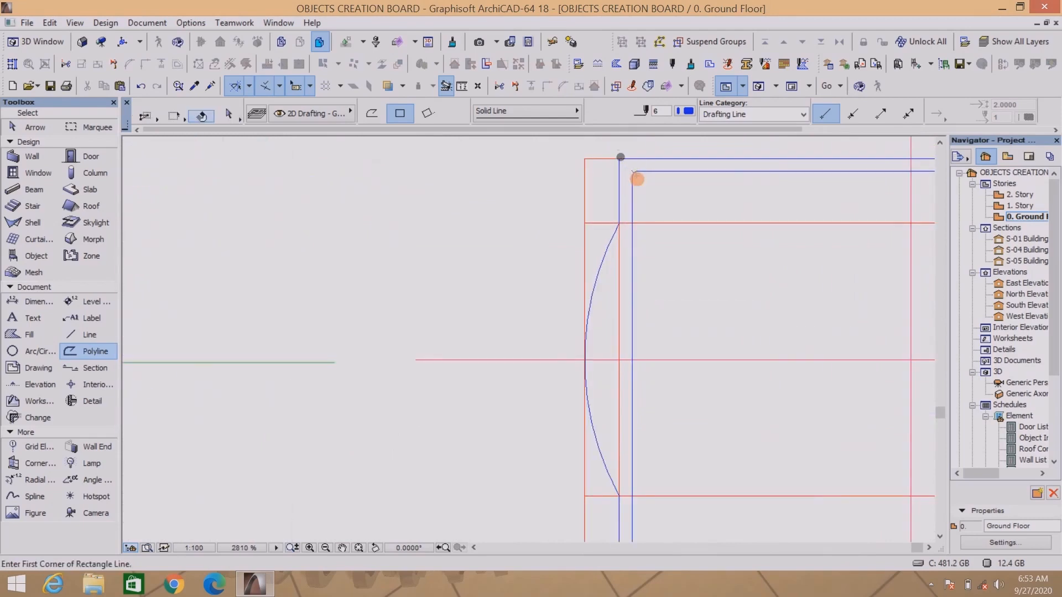
left_click(620, 158, "shift")
left_click(620, 158)
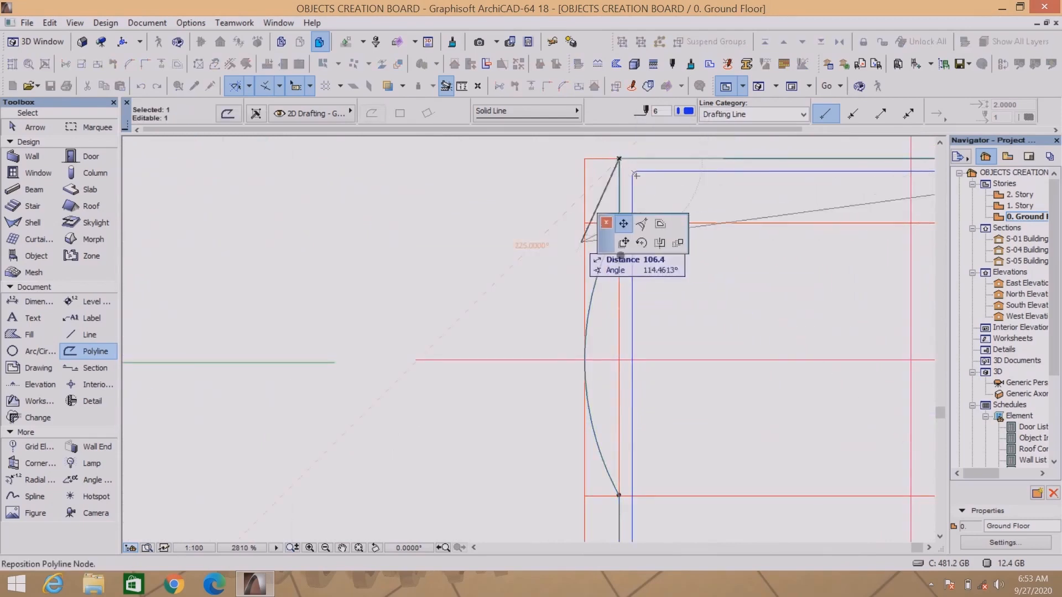
left_click(582, 286)
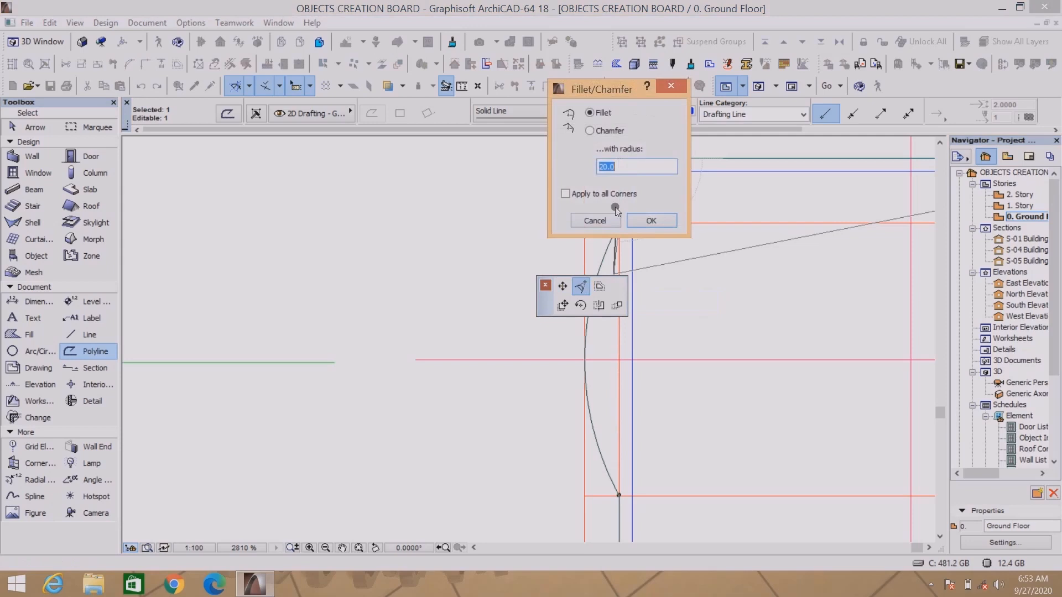
left_click(647, 219)
Fillet the lower-left corner of the curved outline with a radius of 20.
scroll(602, 364, "down", 4)
scroll(575, 311, "up", 7)
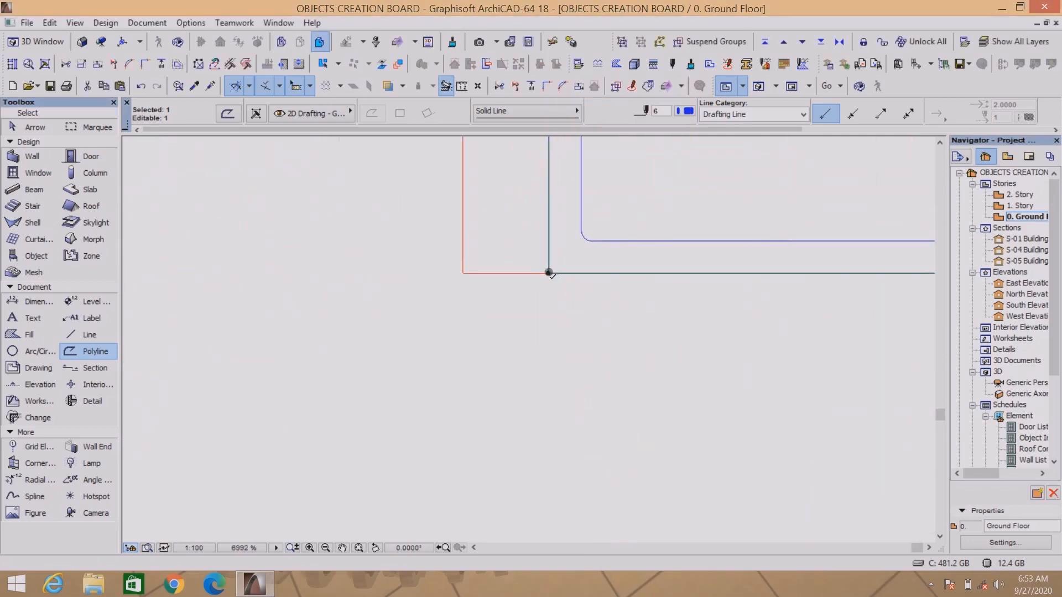
left_click(549, 274)
left_click(580, 286)
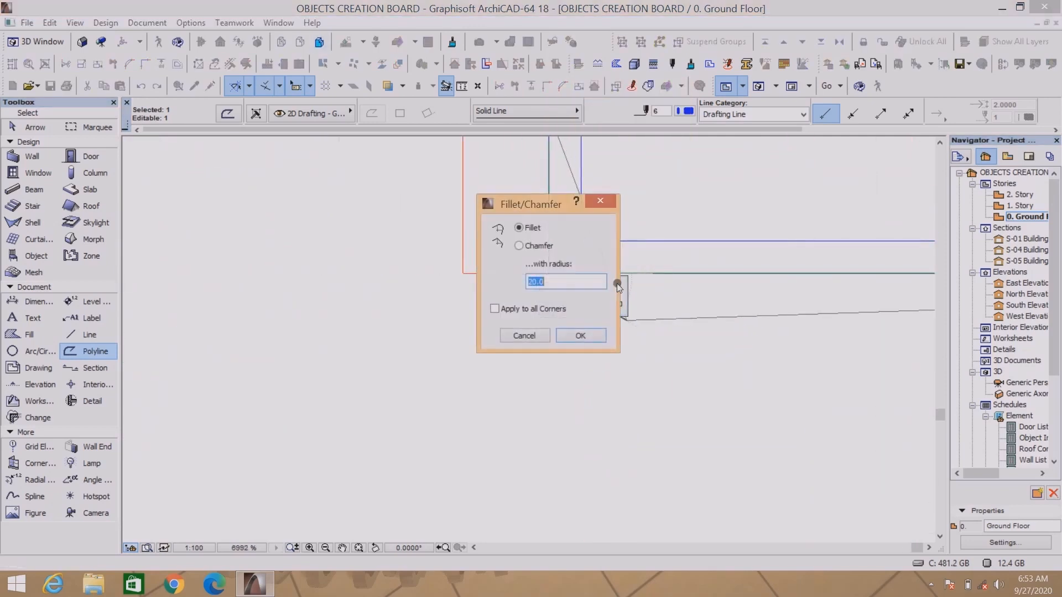
left_click(595, 338)
Fillet the lower-right corner of the curved outline with the same radius of 20.
scroll(556, 321, "down", 7)
middle_click_drag(635, 299, 291, 293)
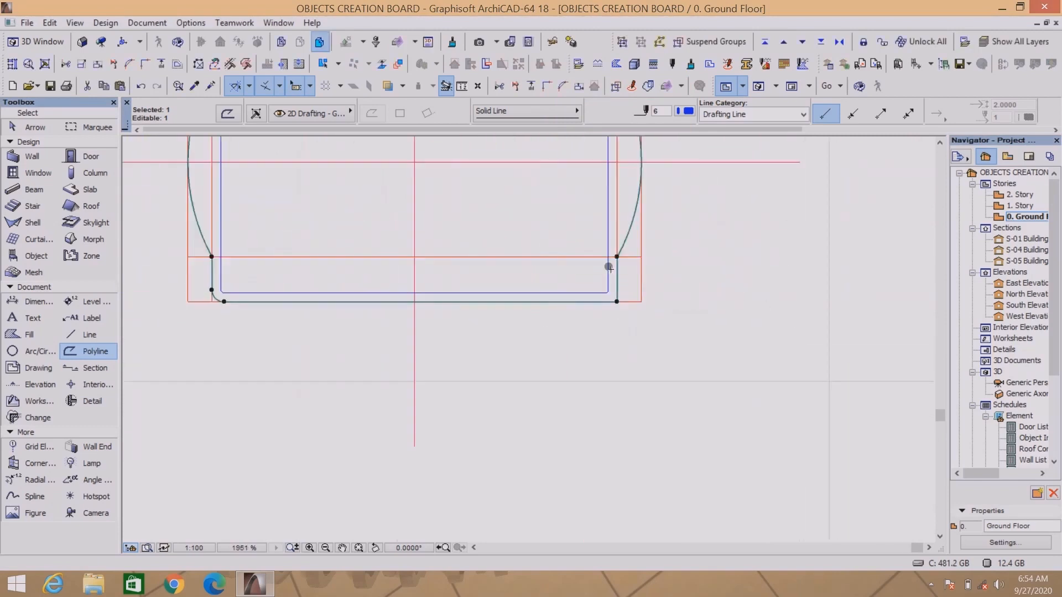
scroll(609, 274, "up", 6)
left_click(632, 339)
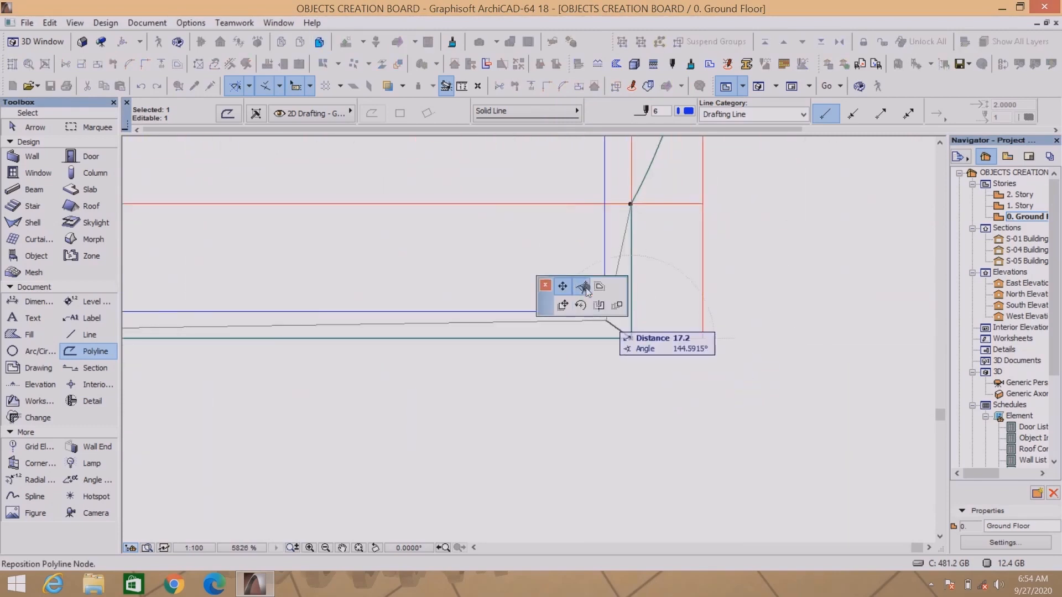
left_click(586, 287)
left_click(663, 400)
Fillet the upper-right corner of the curved outline with the same radius of 20.
scroll(661, 359, "down", 6)
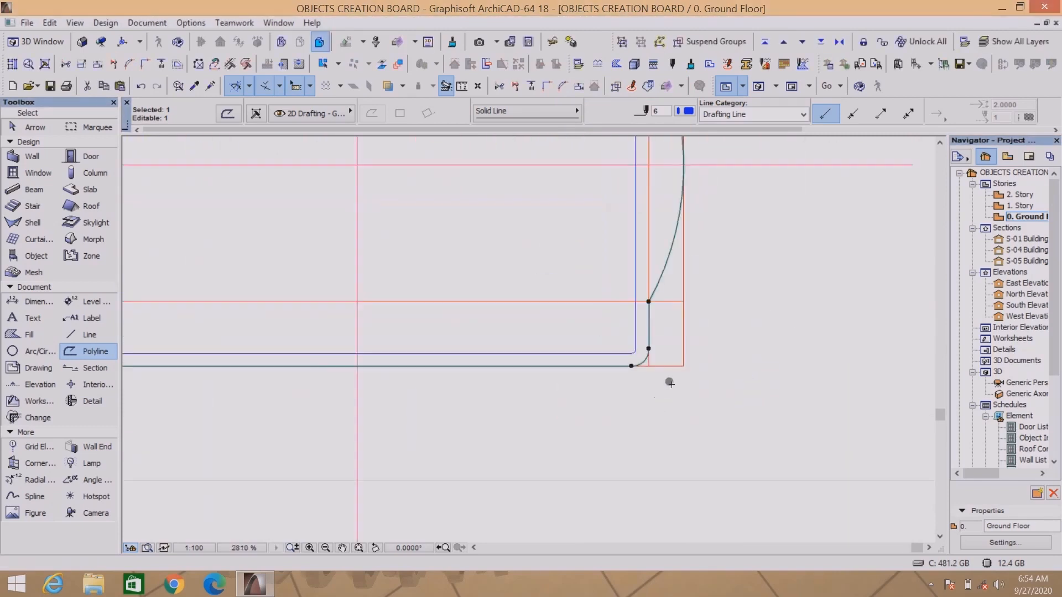
scroll(659, 168, "up", 6)
scroll(640, 212, "up", 2)
left_click(651, 209)
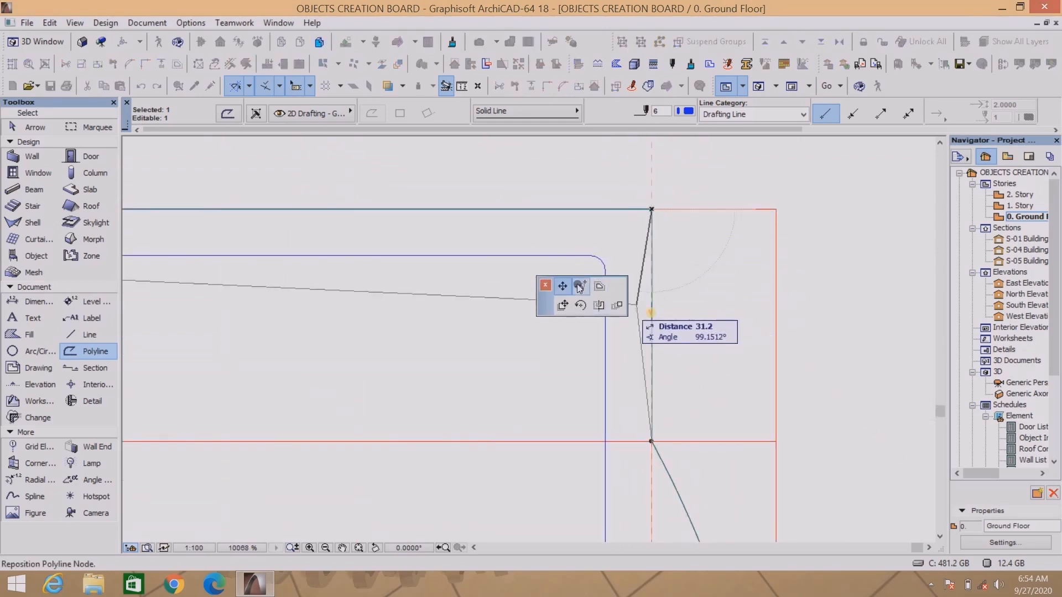
left_click(583, 286)
left_click(682, 272)
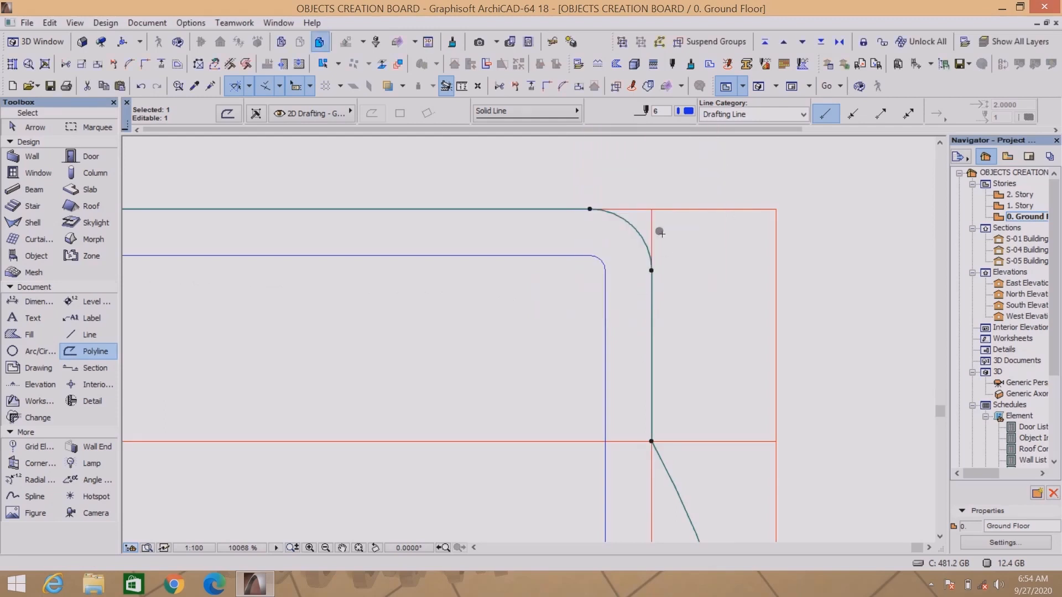
Fillet the junction between the curved outline's upper-right straight edge and its side arc with a radius of 254.4.
scroll(649, 285, "down", 2)
scroll(649, 285, "up", 2)
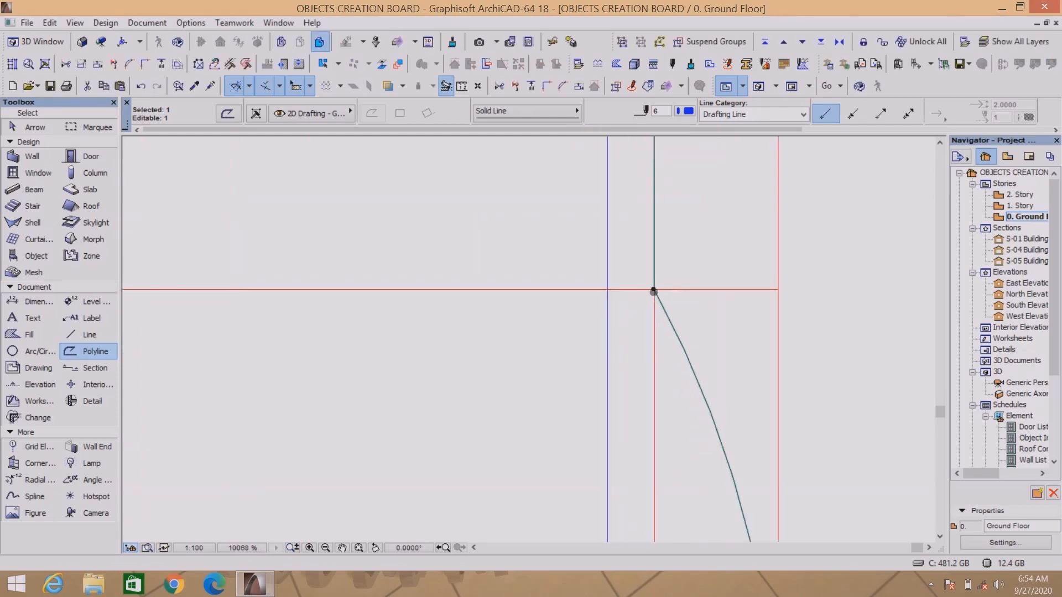
left_click(655, 291)
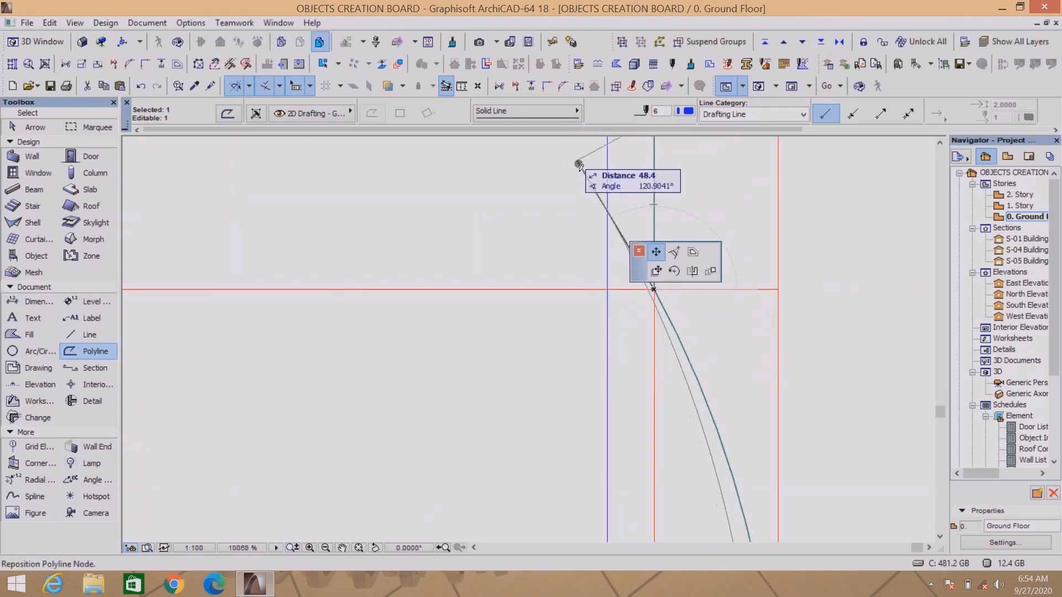
left_click(582, 287)
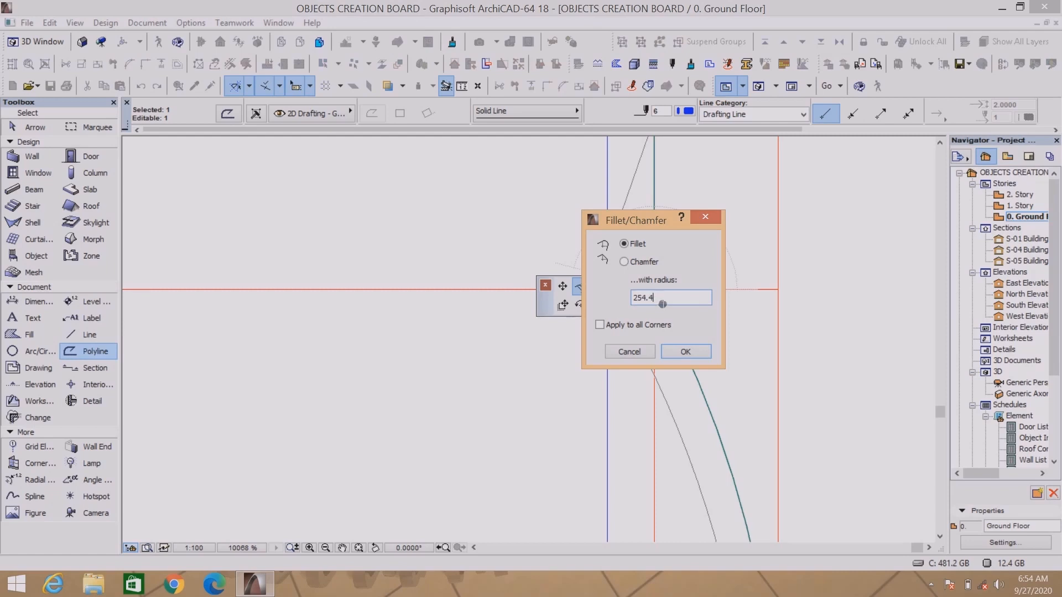
left_click(676, 351)
scroll(684, 232, "down", 5)
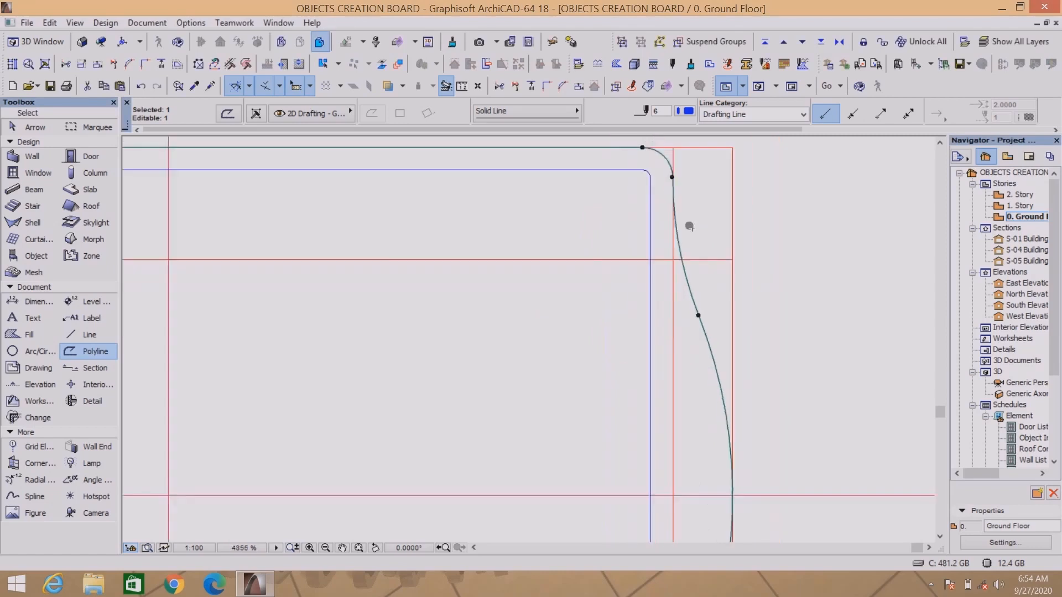
Fillet the matching lower-right junction of the curved outline with the same radius of 254.4.
scroll(686, 266, "up", 2)
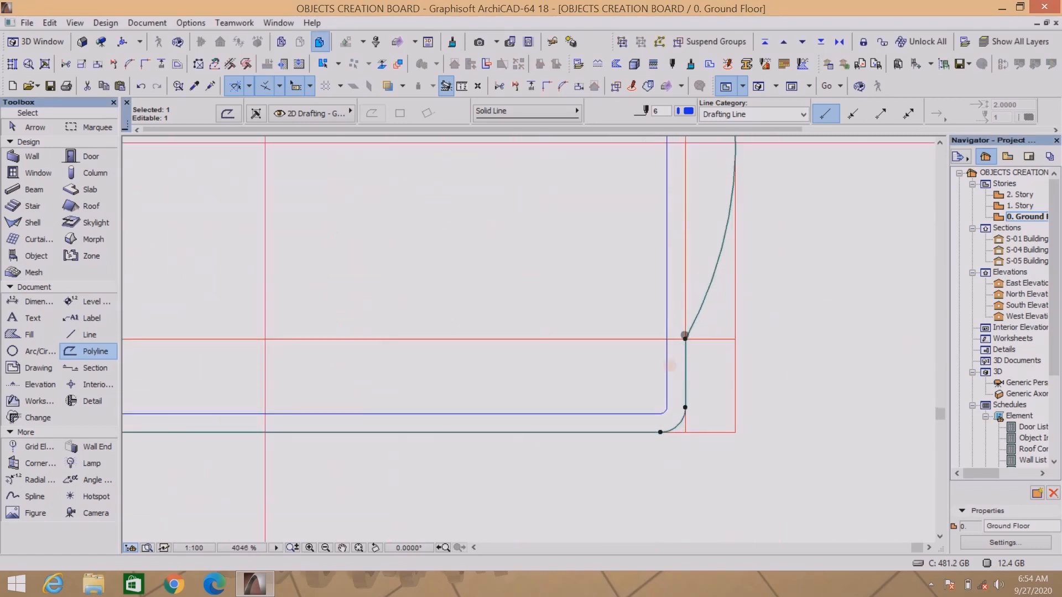
left_click(685, 337)
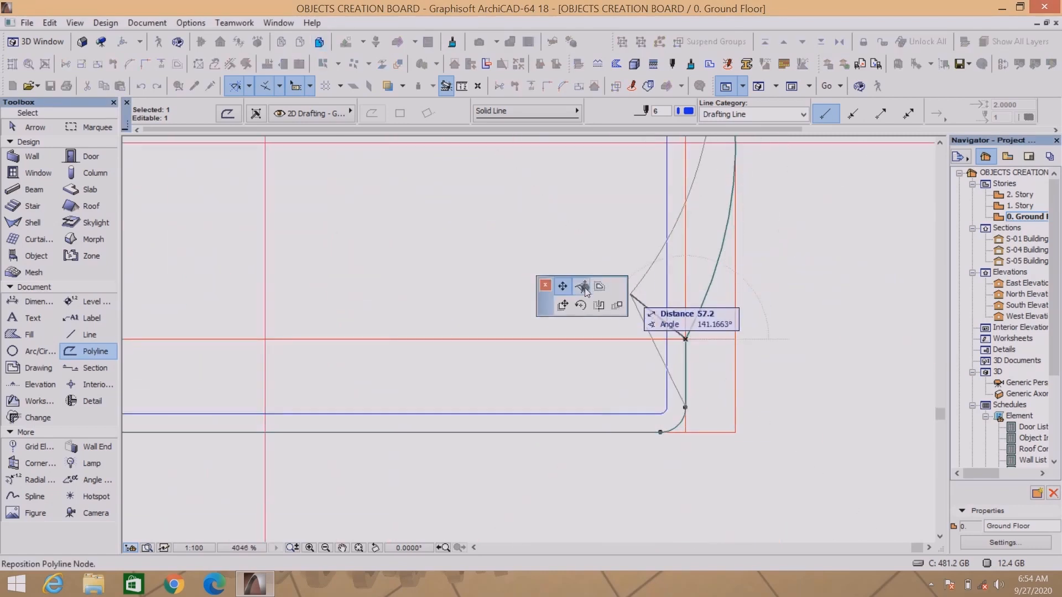
left_click(584, 287)
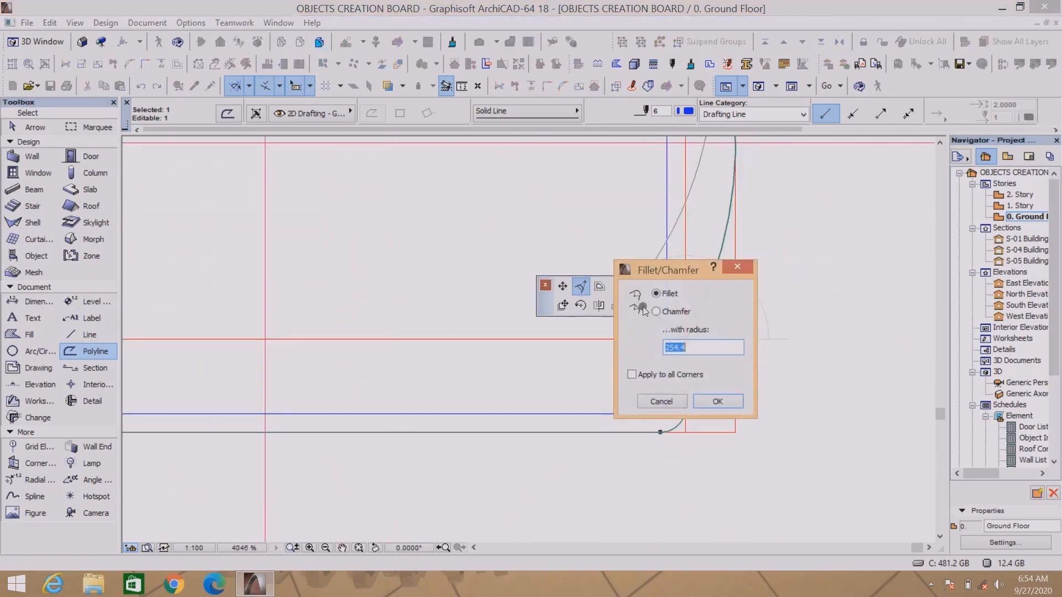
left_click(717, 403)
scroll(721, 400, "down", 4)
Fillet the two junctions on the left side of the curved outline with the same radius of 254.4.
scroll(556, 381, "up", 4)
left_click(468, 284)
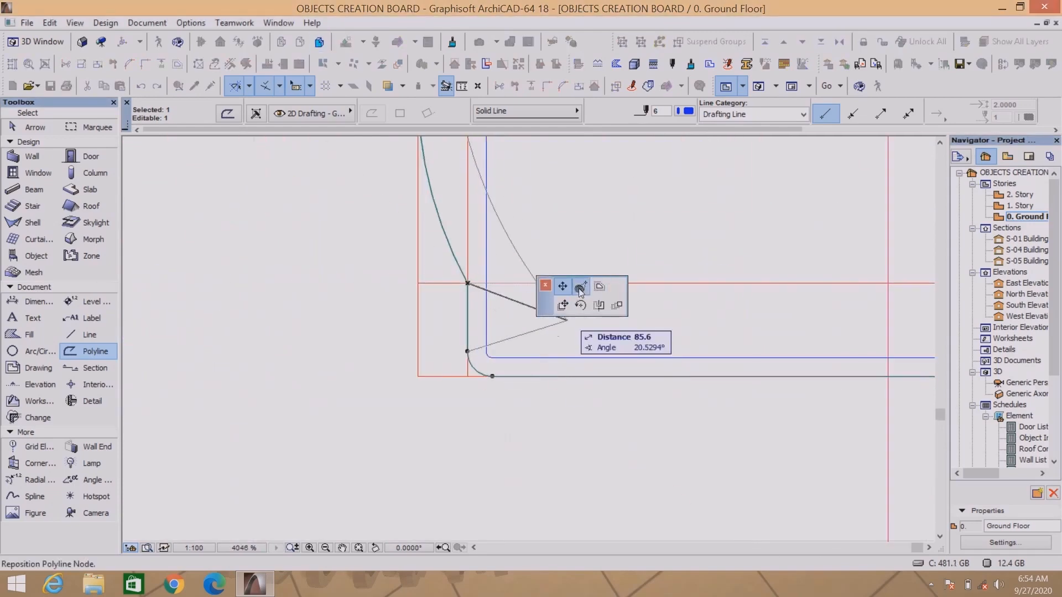
left_click(579, 290)
left_click(499, 347)
scroll(499, 346, "down", 7)
scroll(626, 293, "up", 4)
scroll(601, 280, "down", 1)
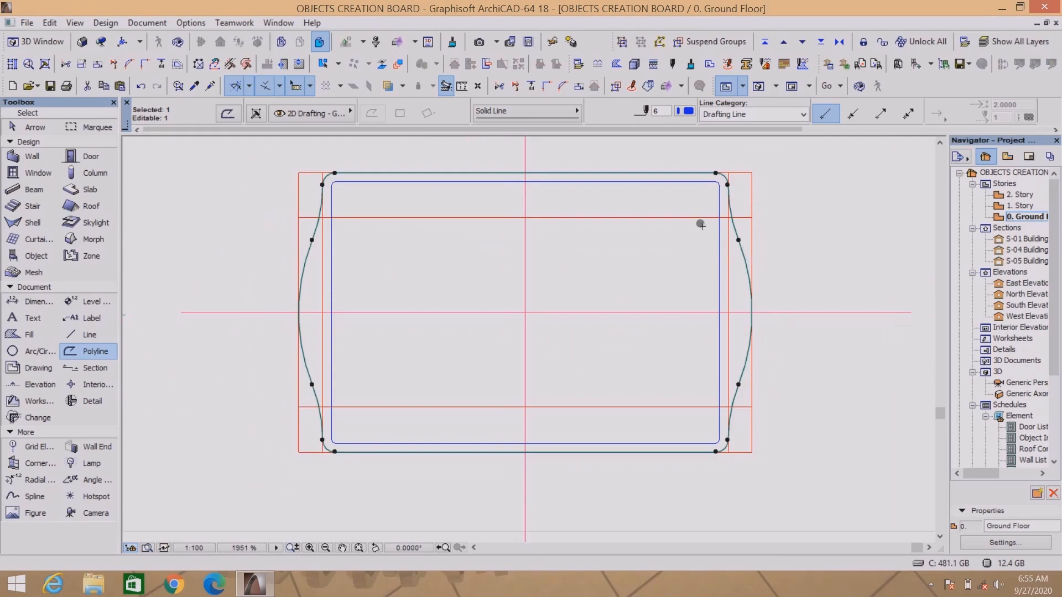
Copy the curved outline in place and offset the copy inward by 15.
key("ctrl+shift+d")
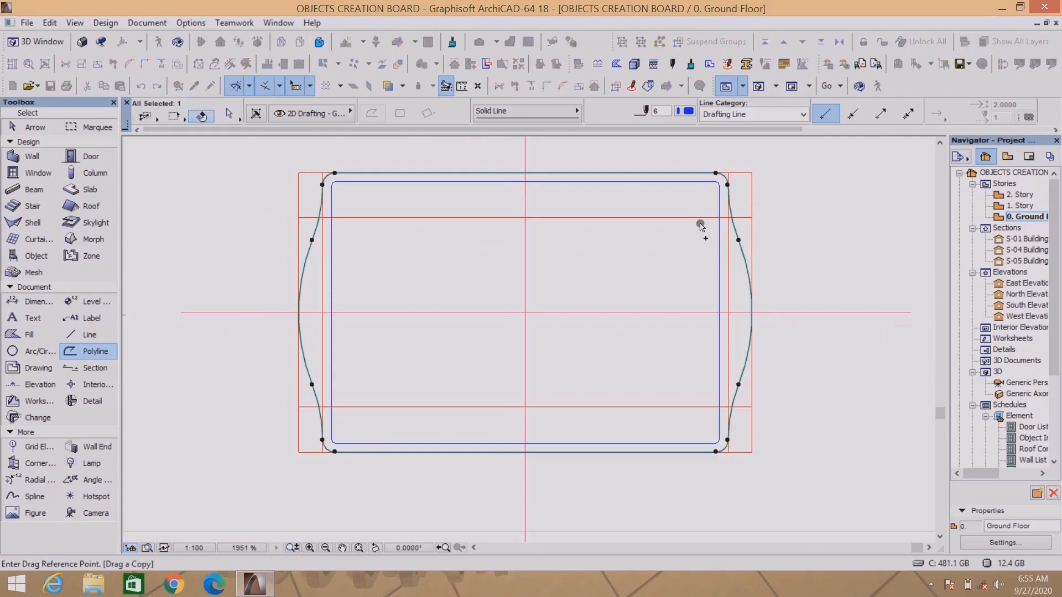
left_click(740, 240)
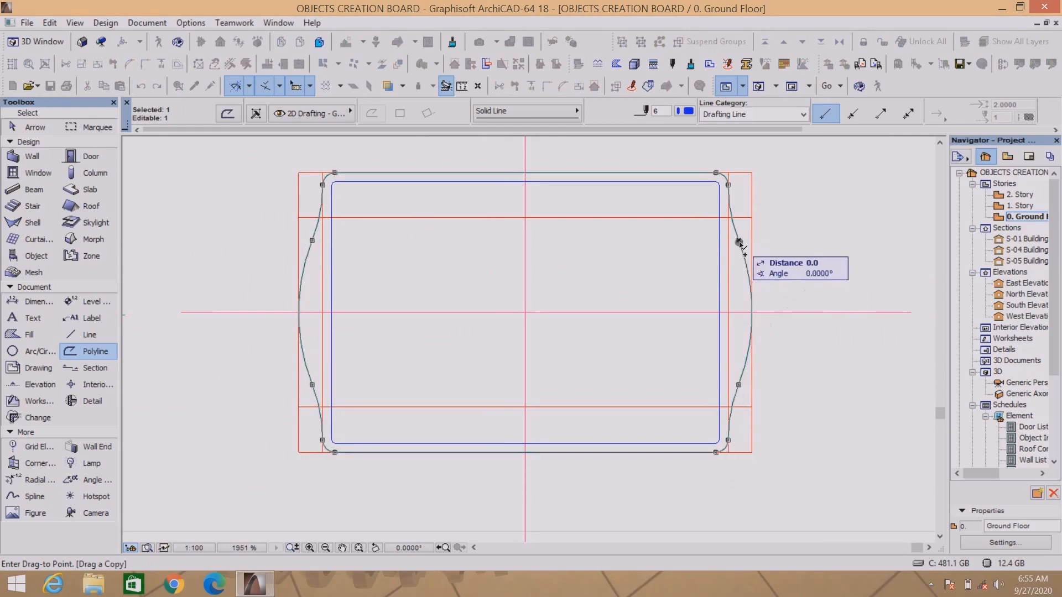
left_click(739, 241)
scroll(738, 248, "up", 3)
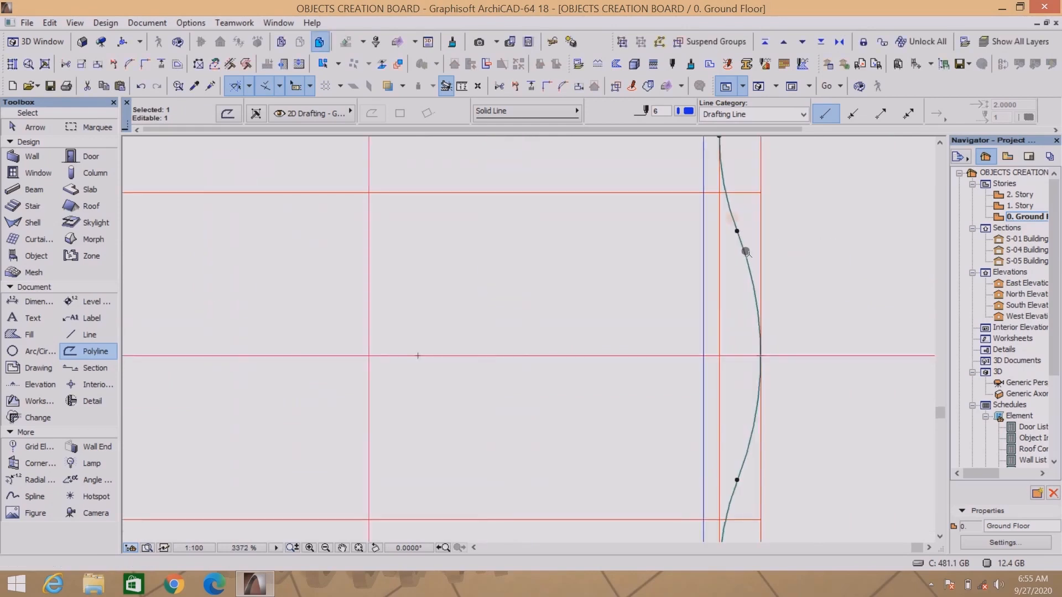
left_click(737, 248)
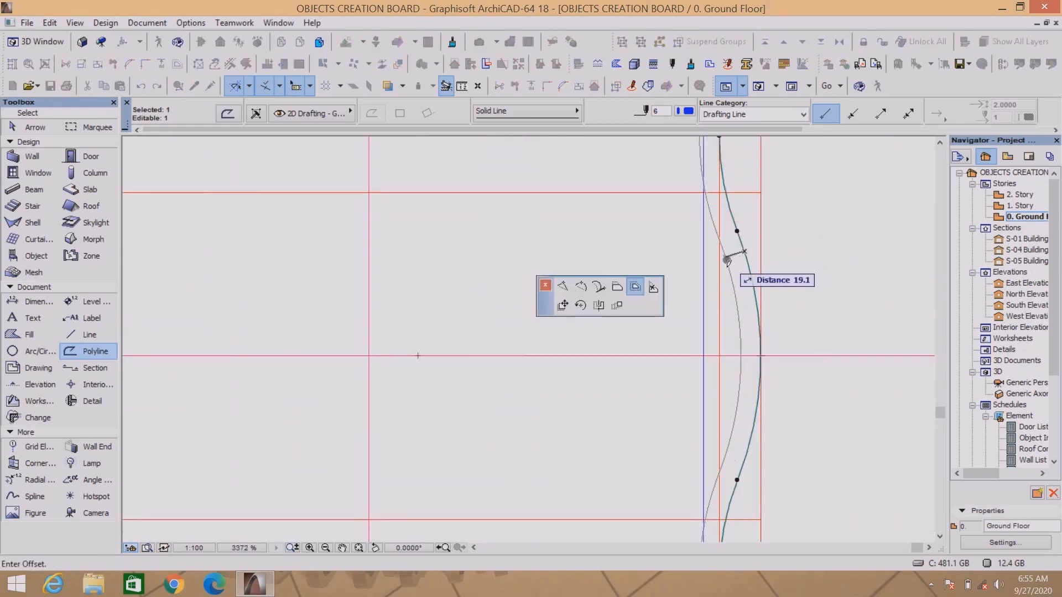
type("15")
key("Return")
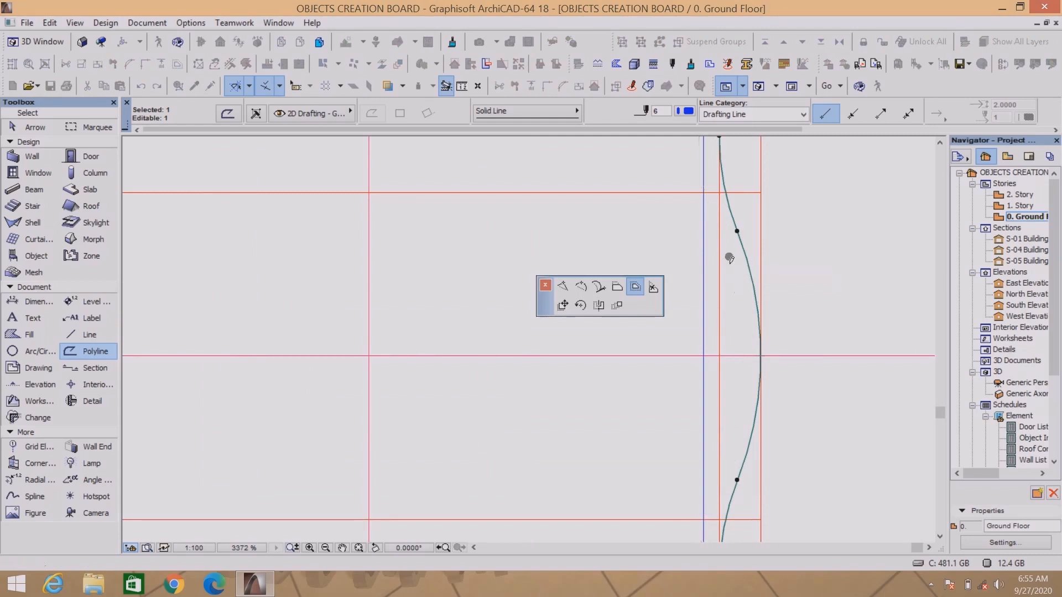
scroll(744, 255, "down", 4)
key("Escape")
Trim the inward offset copy at the vertical guide line and delete the remainder, keeping only the left side arc.
scroll(404, 235, "up", 7)
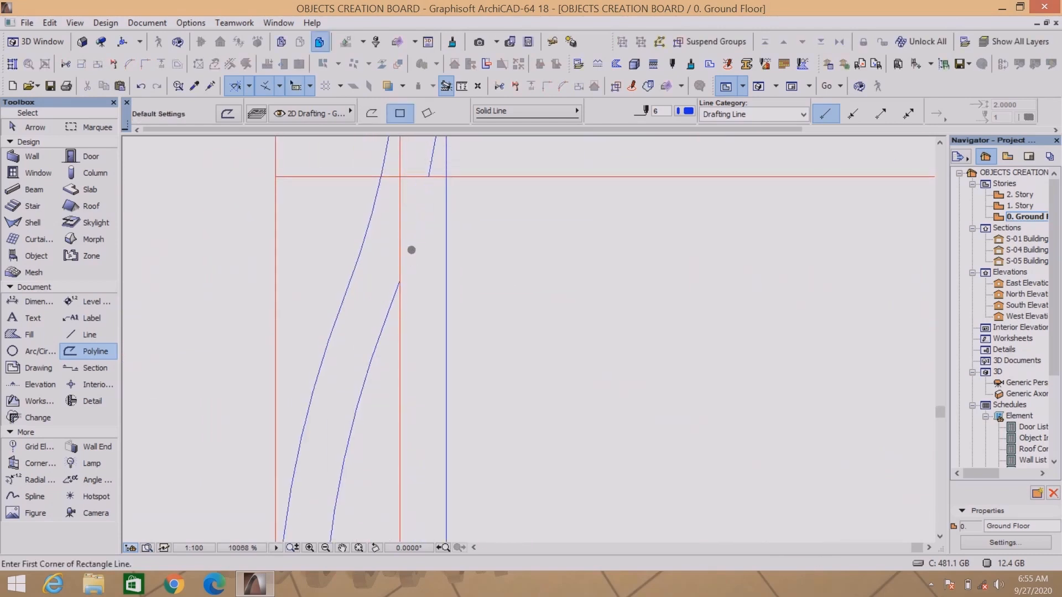
scroll(421, 299, "down", 7)
scroll(429, 346, "up", 7)
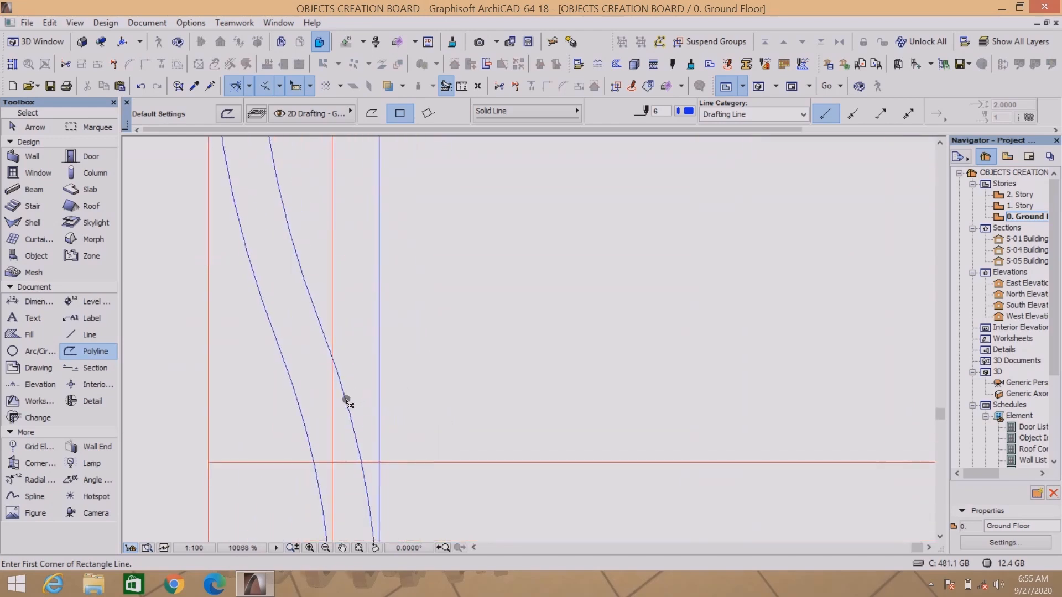
scroll(372, 391, "down", 4)
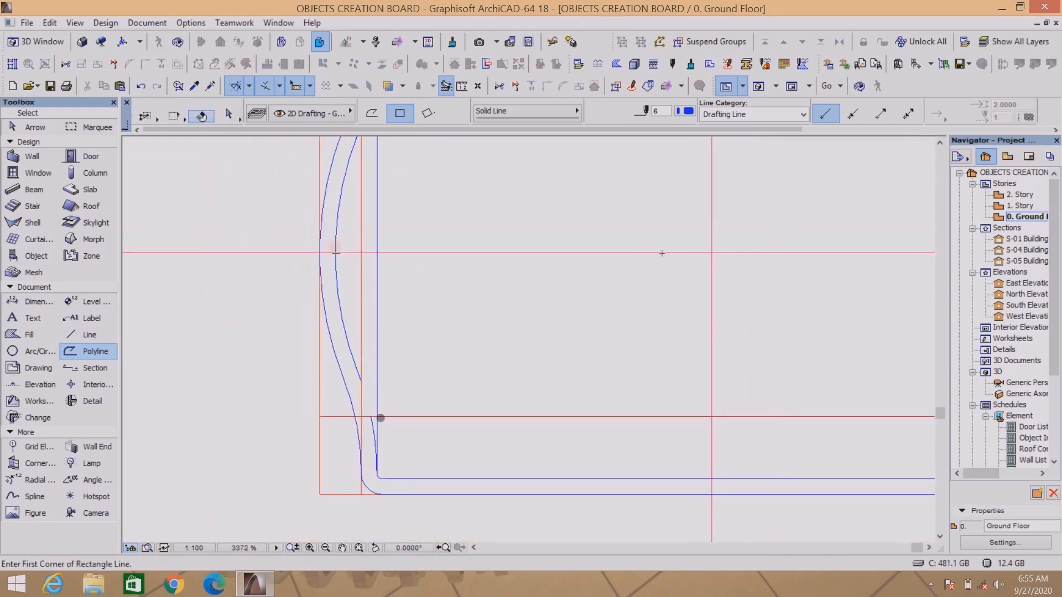
left_click(371, 443)
scroll(430, 422, "down", 4)
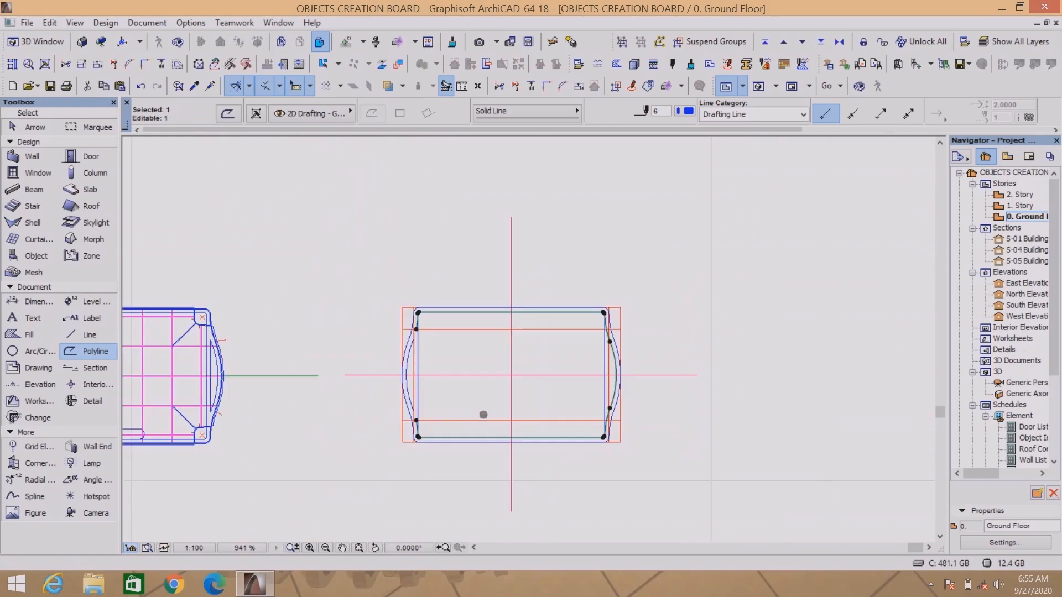
scroll(398, 296, "up", 7)
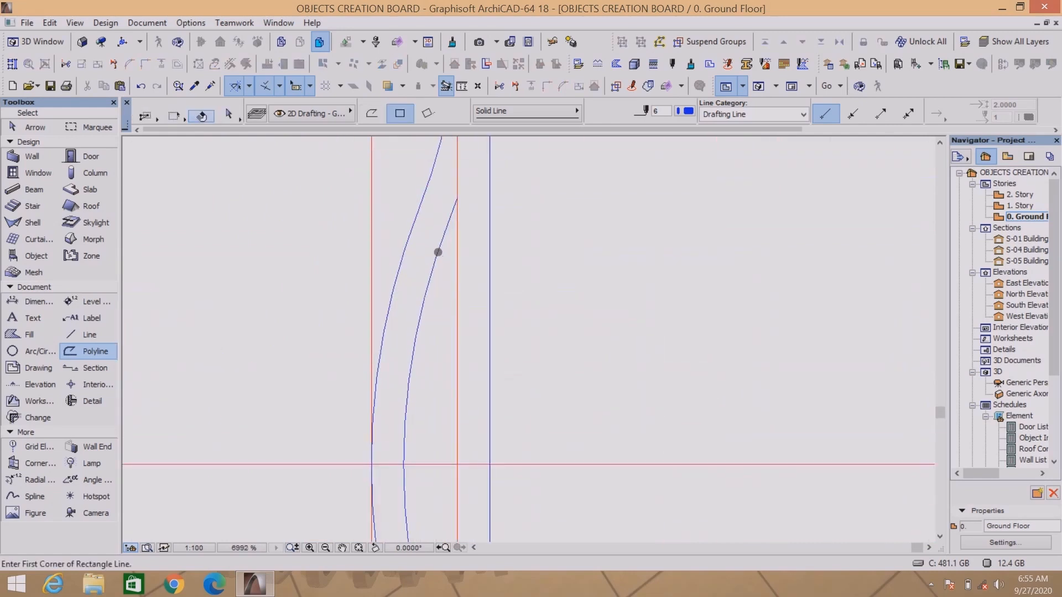
Close the left handle opening by extending the arc's polyline with a straight vertical segment from its upper to its lower end.
left_click(457, 198)
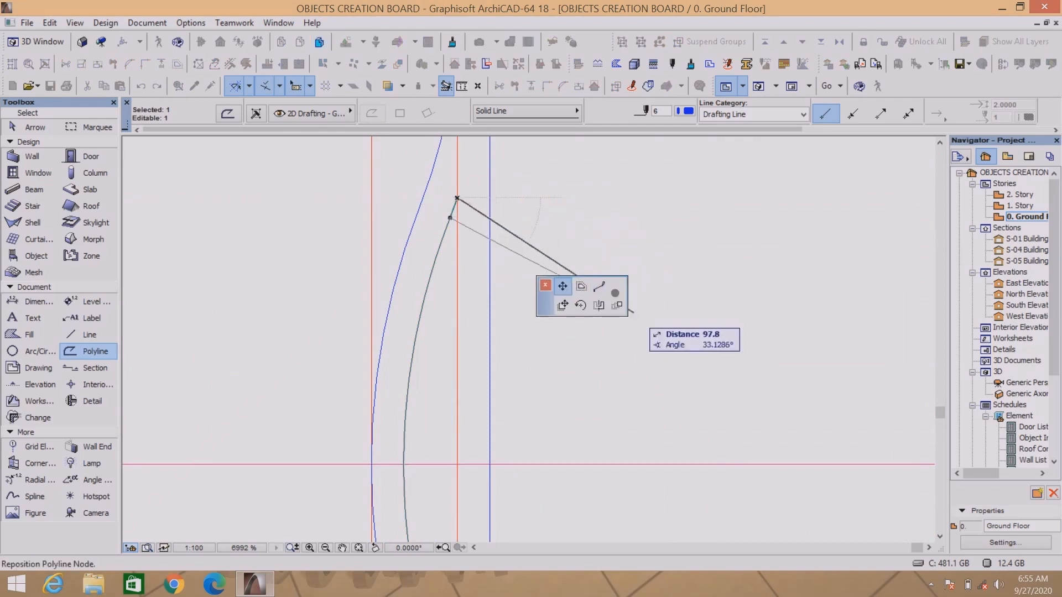
left_click(603, 287)
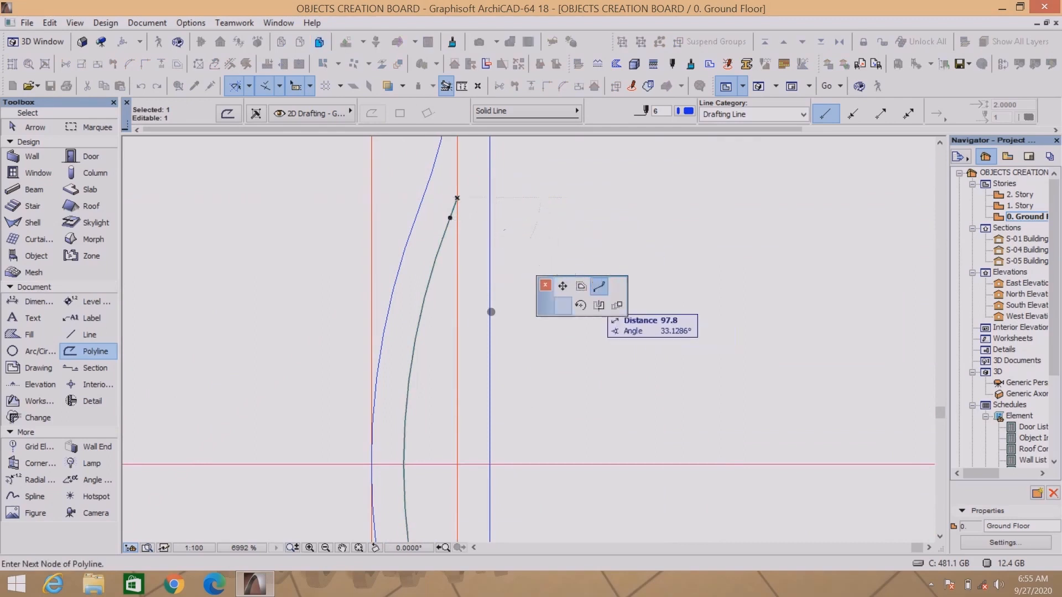
scroll(490, 308, "down", 5)
scroll(441, 248, "up", 4)
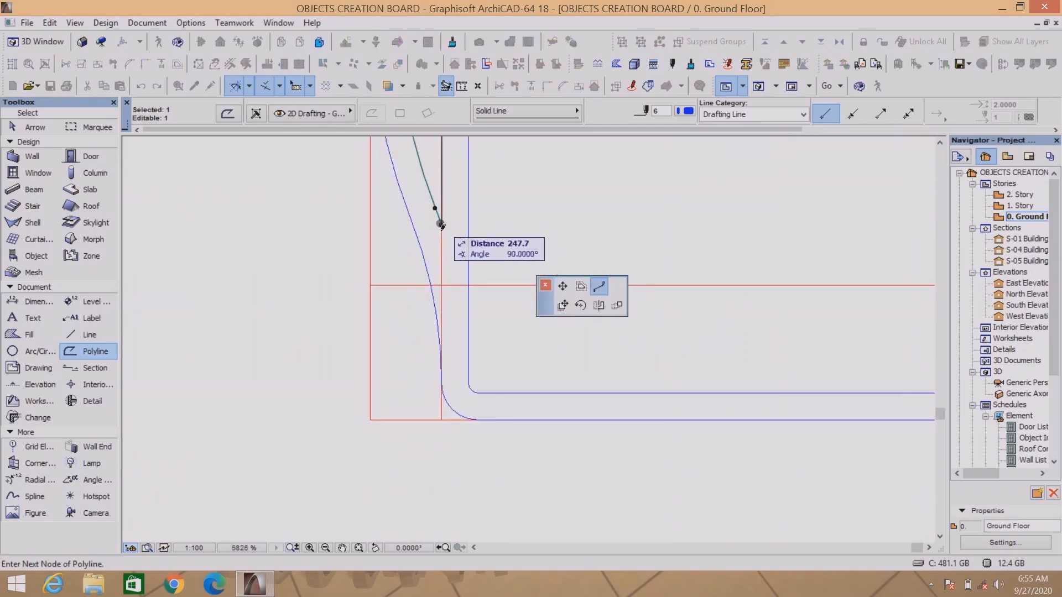
double_click(441, 224)
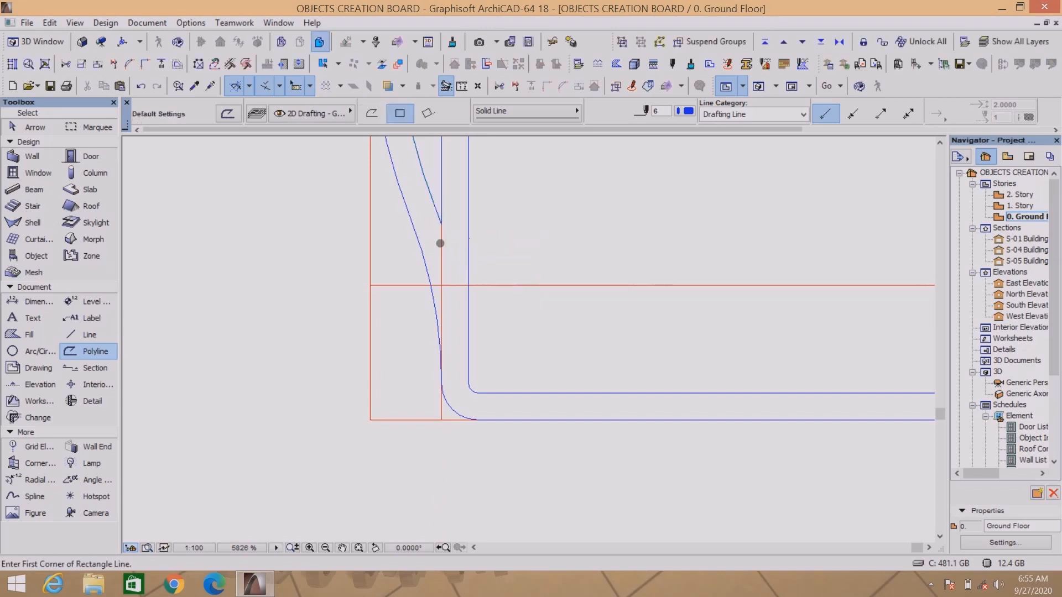
Delete the red construction lines around the tabletop, keeping only the two centre lines.
scroll(418, 331, "down", 1)
scroll(419, 331, "down", 2)
left_click_drag(399, 285, 346, 422, "shift")
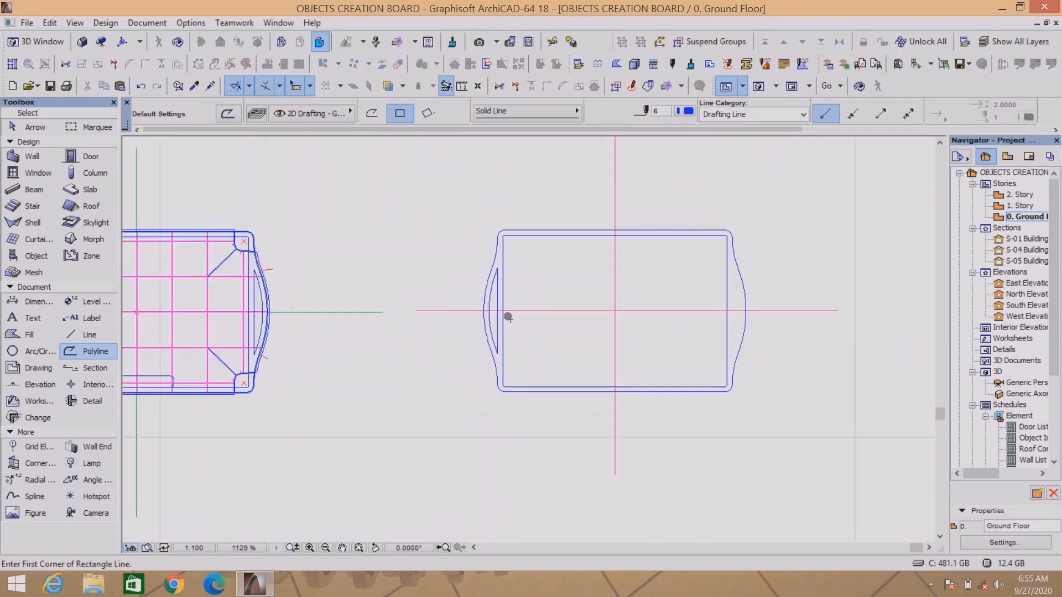
Mirror a copy of the left handle opening about the tabletop's vertical centre line.
scroll(509, 317, "up", 5)
left_click(482, 267, "shift")
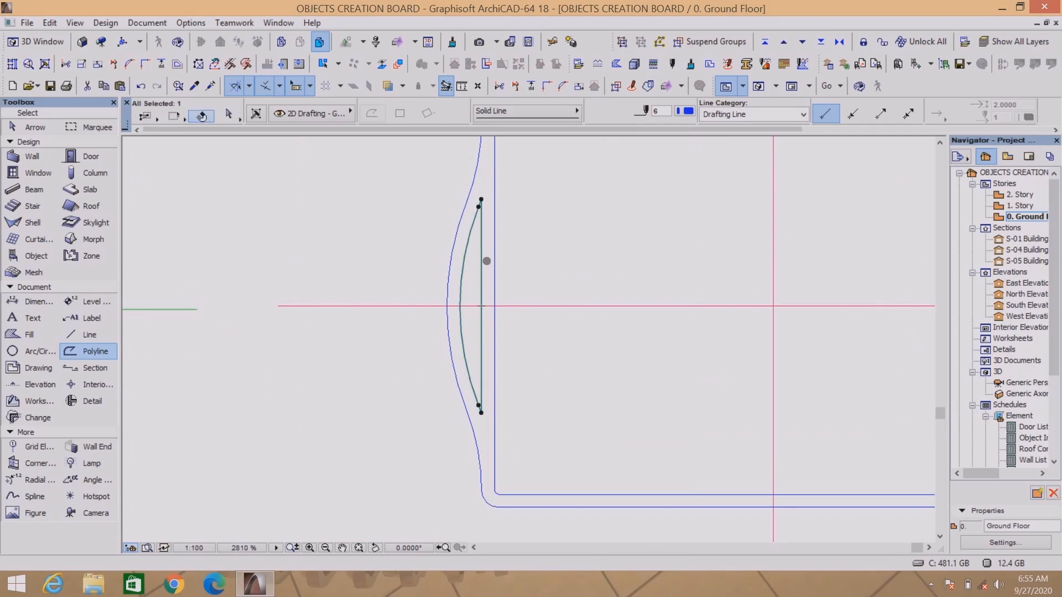
key("ctrl+alt+m")
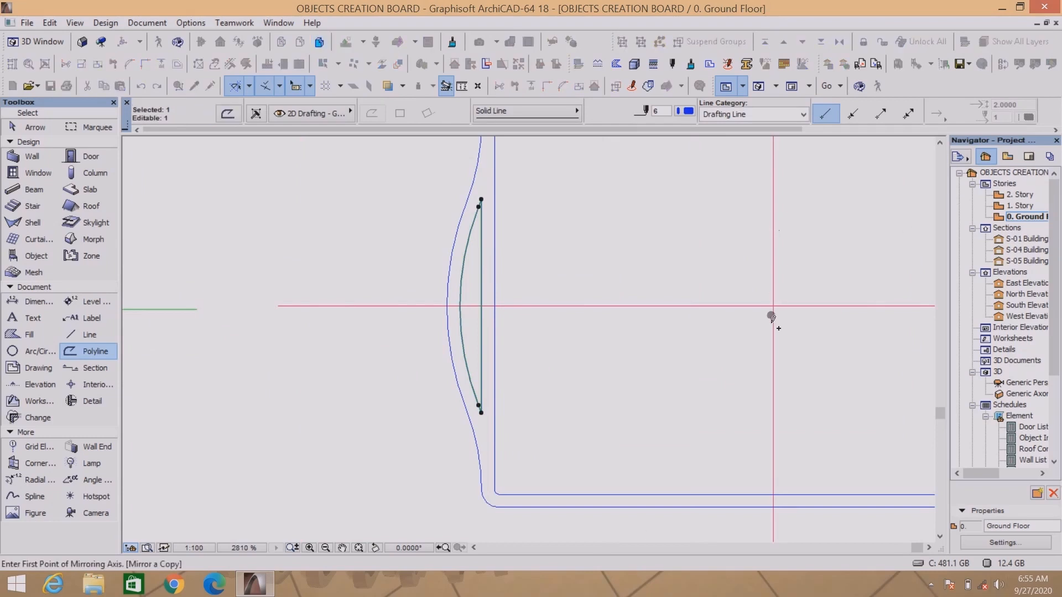
left_click(774, 306)
left_click(774, 434)
scroll(641, 325, "down", 6)
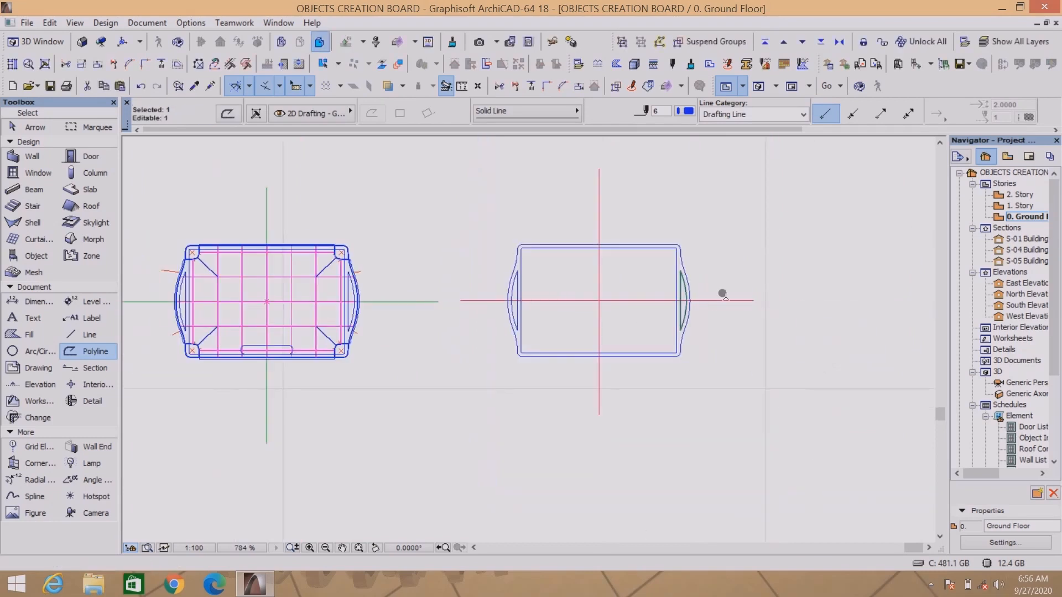
key("Escape")
scroll(649, 313, "up", 4)
scroll(659, 294, "down", 4)
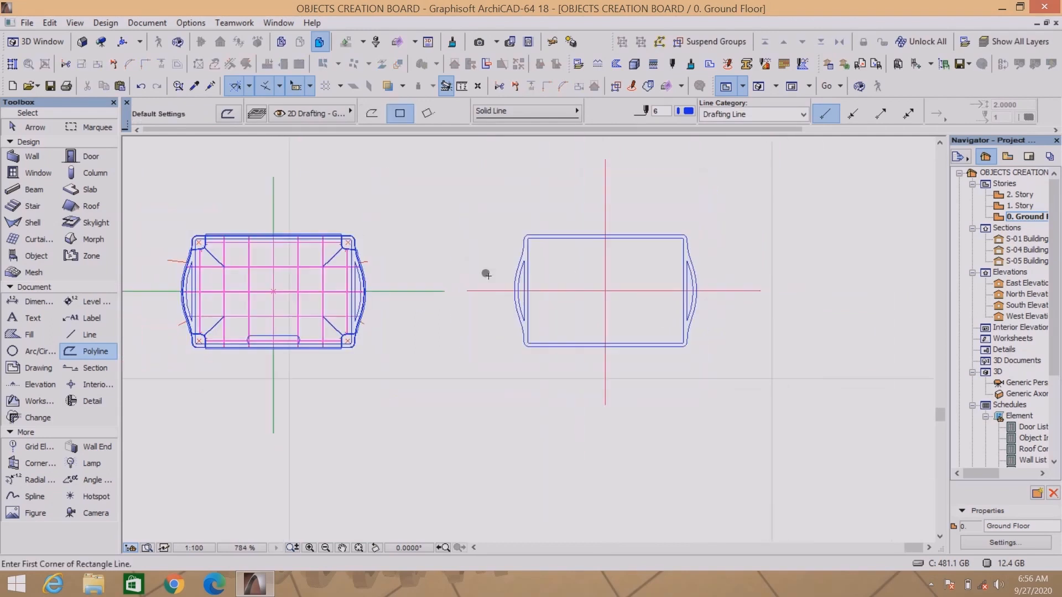
scroll(595, 246, "up", 2)
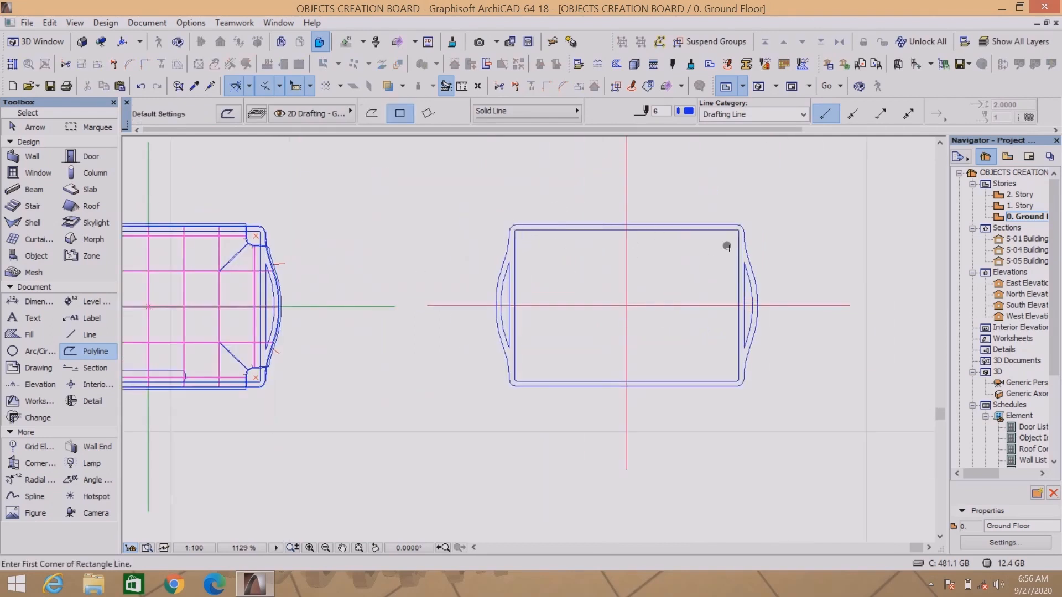
scroll(545, 253, "down", 2)
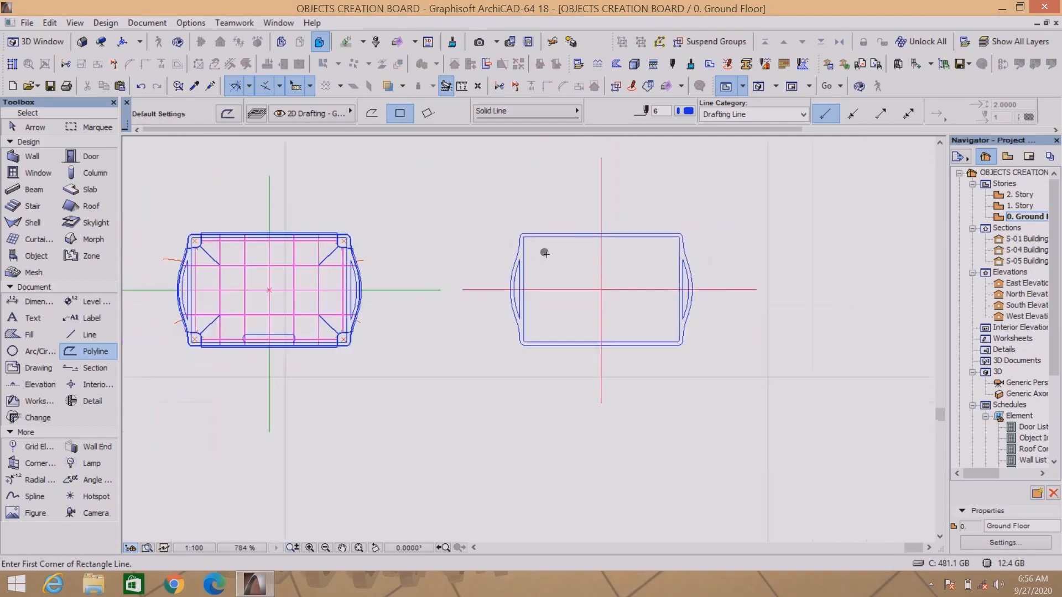
scroll(537, 311, "up", 3)
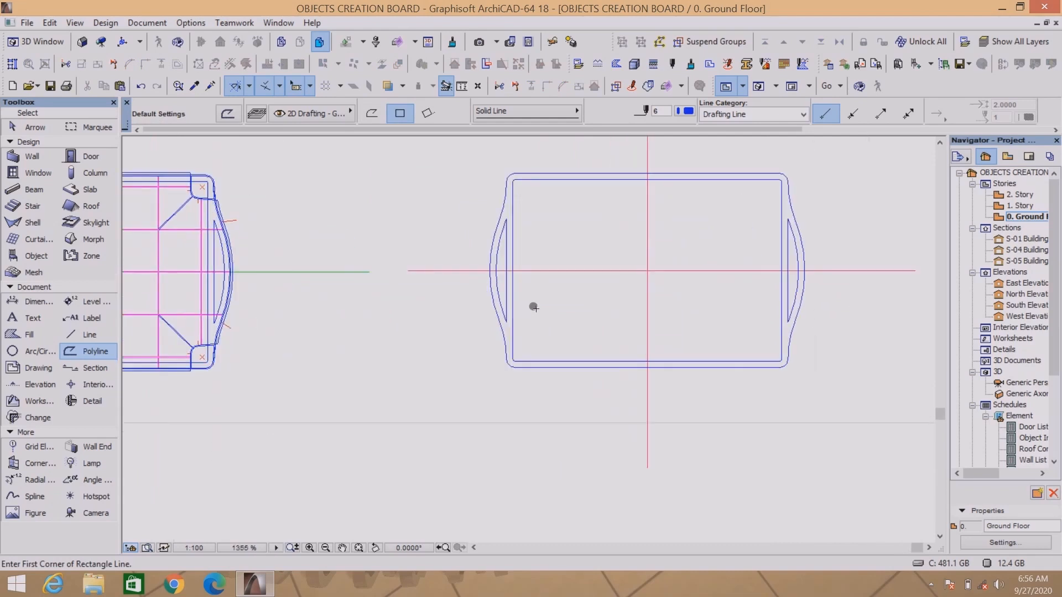
scroll(515, 186, "up", 6)
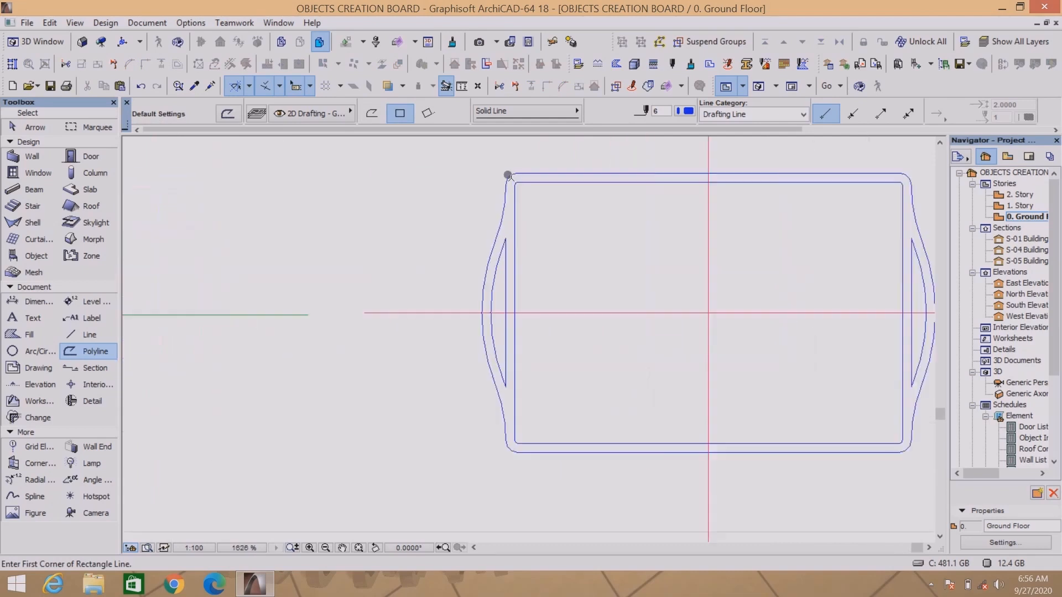
scroll(501, 188, "down", 6)
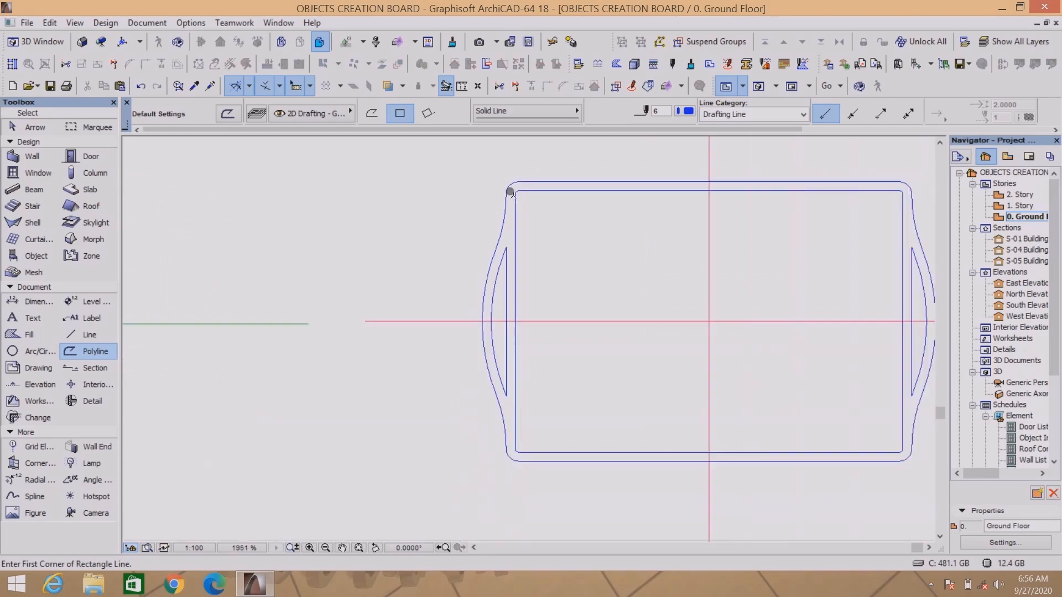
Offset a copy of the tabletop's outer outline inward by 2.5.
scroll(513, 326, "up", 9)
scroll(471, 305, "up", 2)
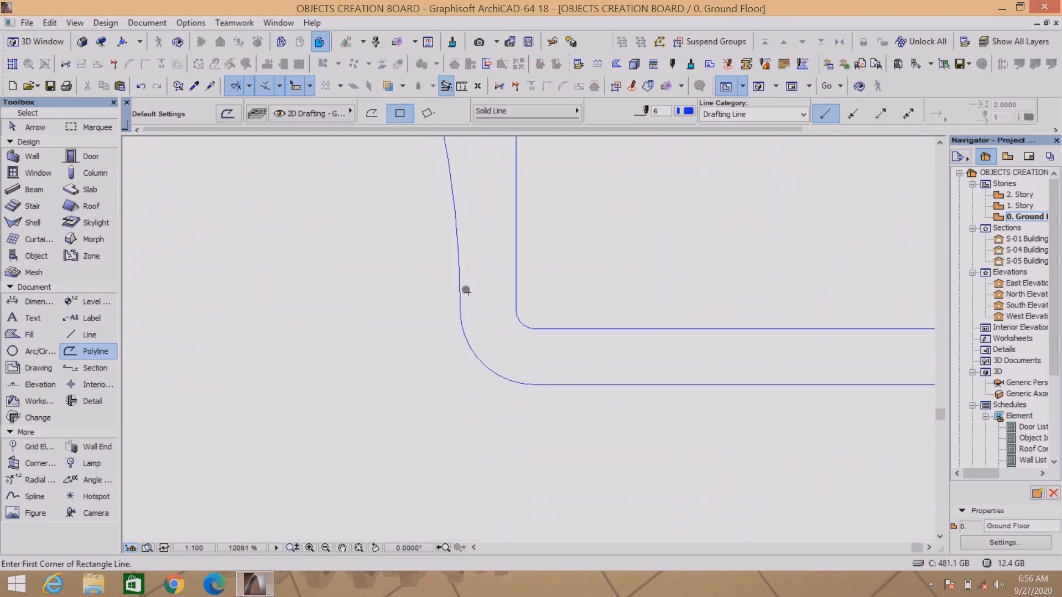
left_click(460, 290, "shift")
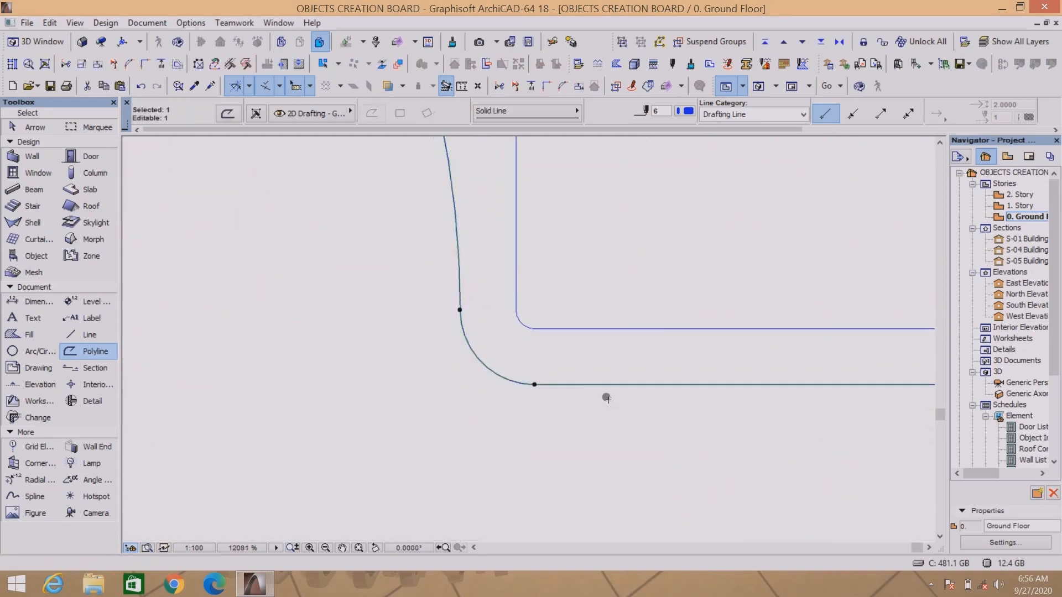
key("ctrl+d")
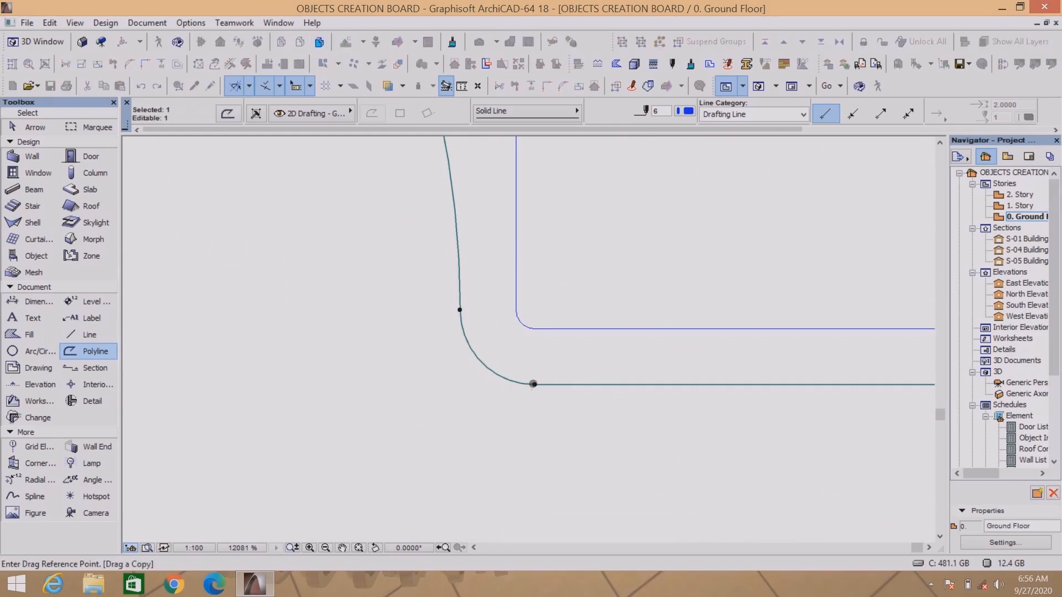
left_click(534, 384)
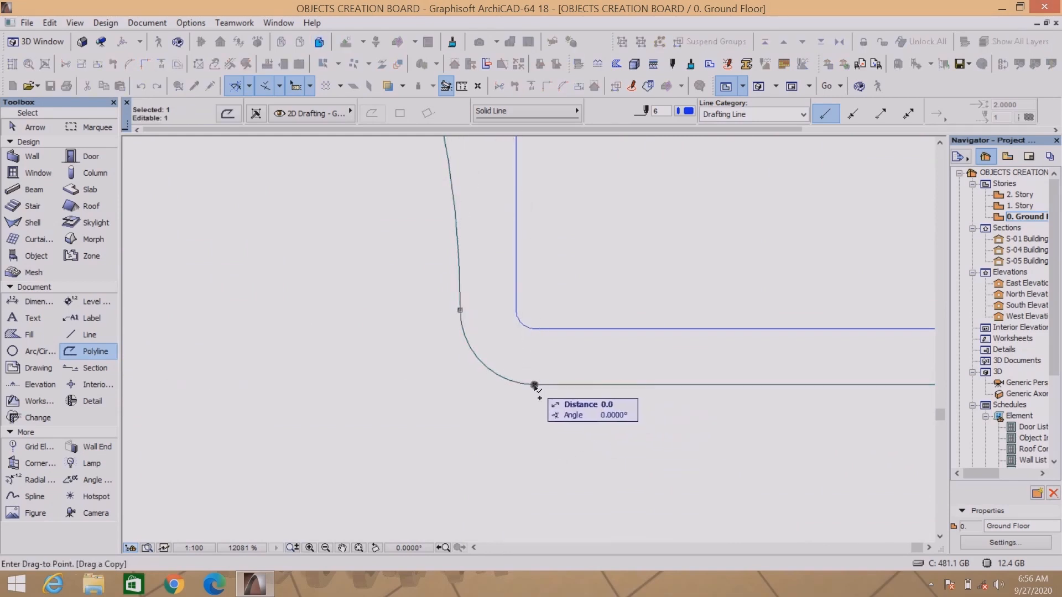
left_click(534, 384)
left_click(565, 387)
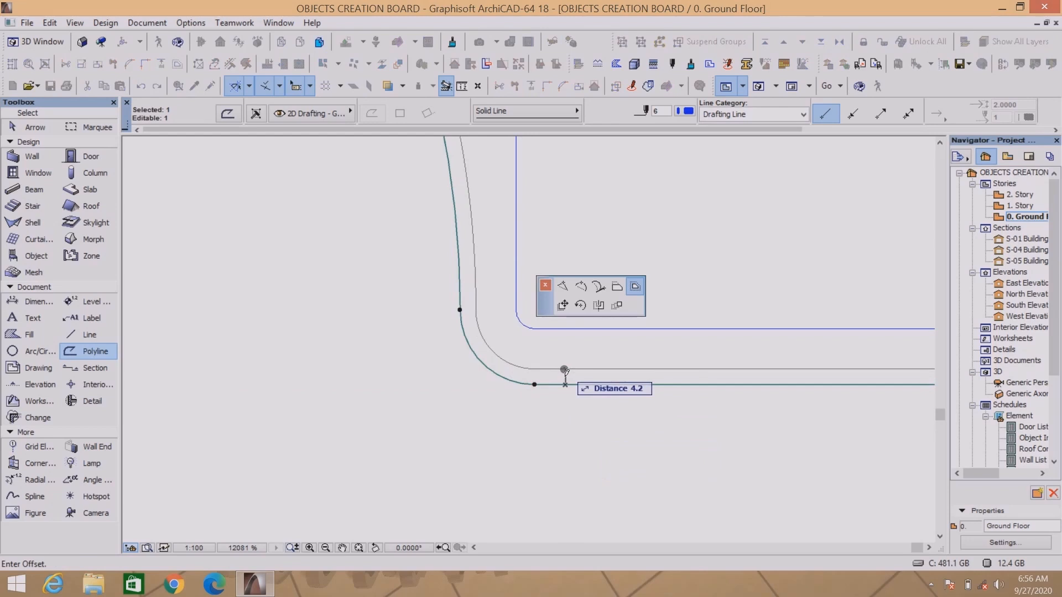
type("2.5")
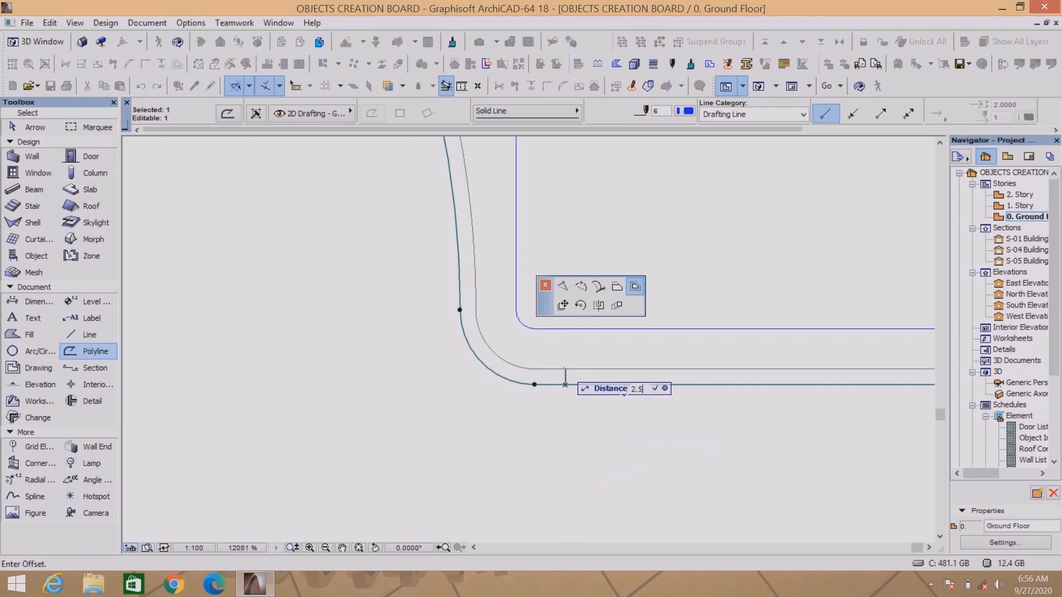
key("Return")
key("Escape")
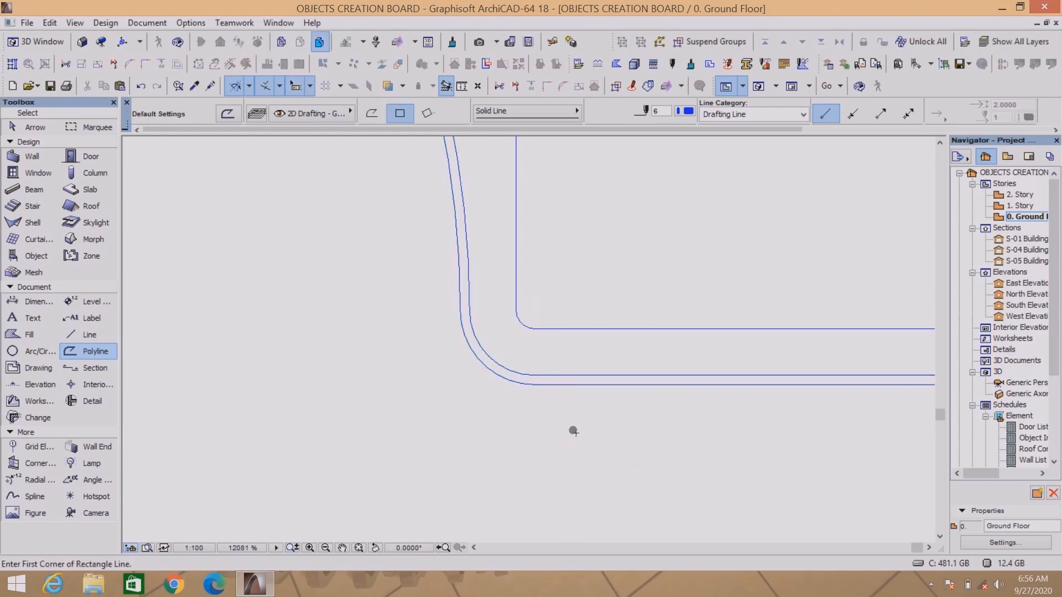
Draw a horizontal red guide line along the new offset's lower edge, move it up across the left side, and trim the offset there.
left_click(96, 335)
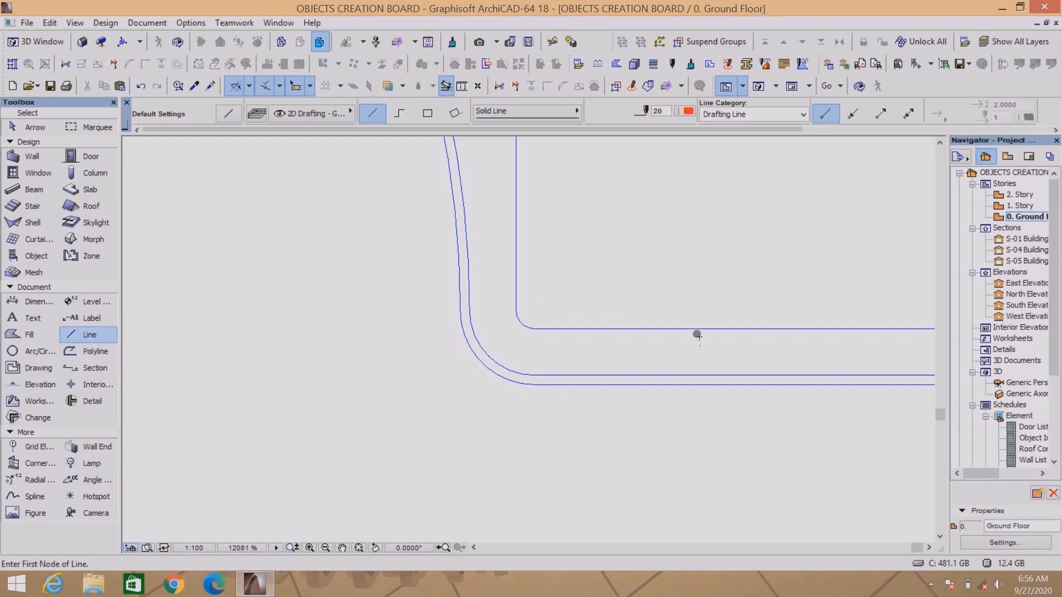
left_click(636, 374)
left_click(239, 374)
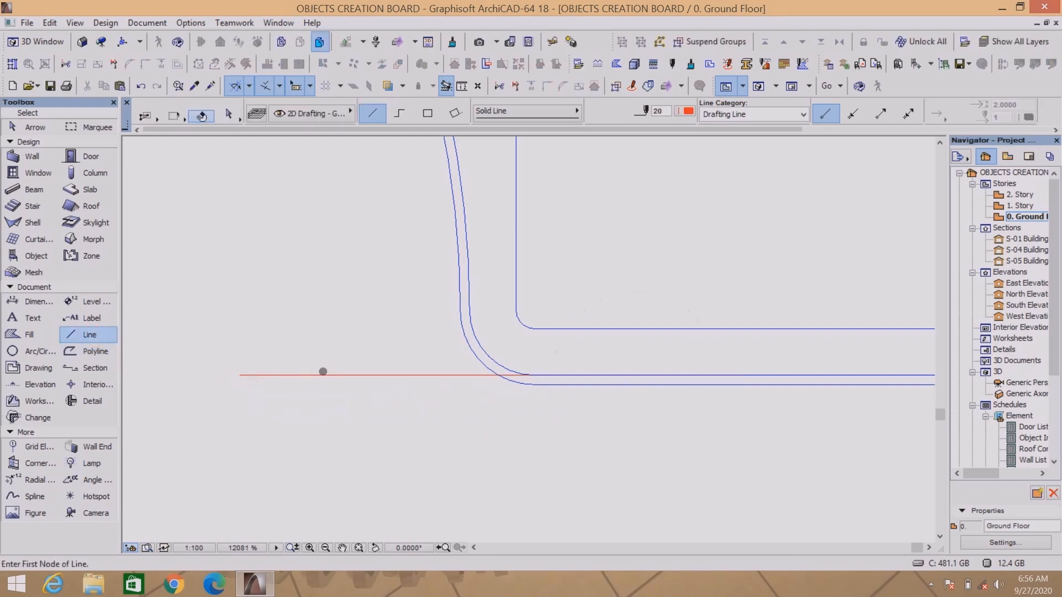
key("ctrl+d")
left_click(360, 359)
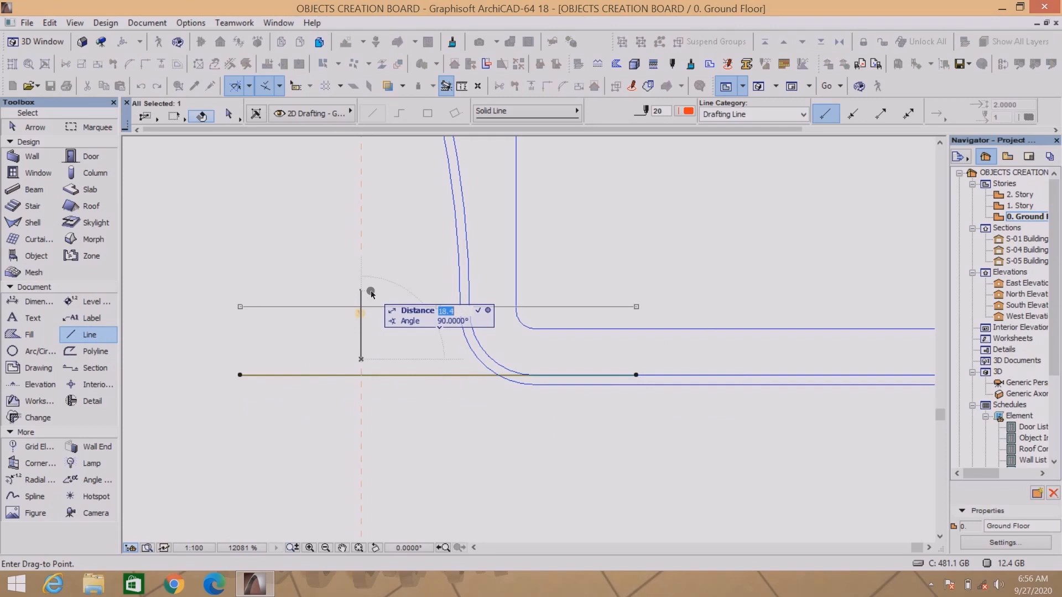
left_click(361, 152)
scroll(450, 263, "down", 5)
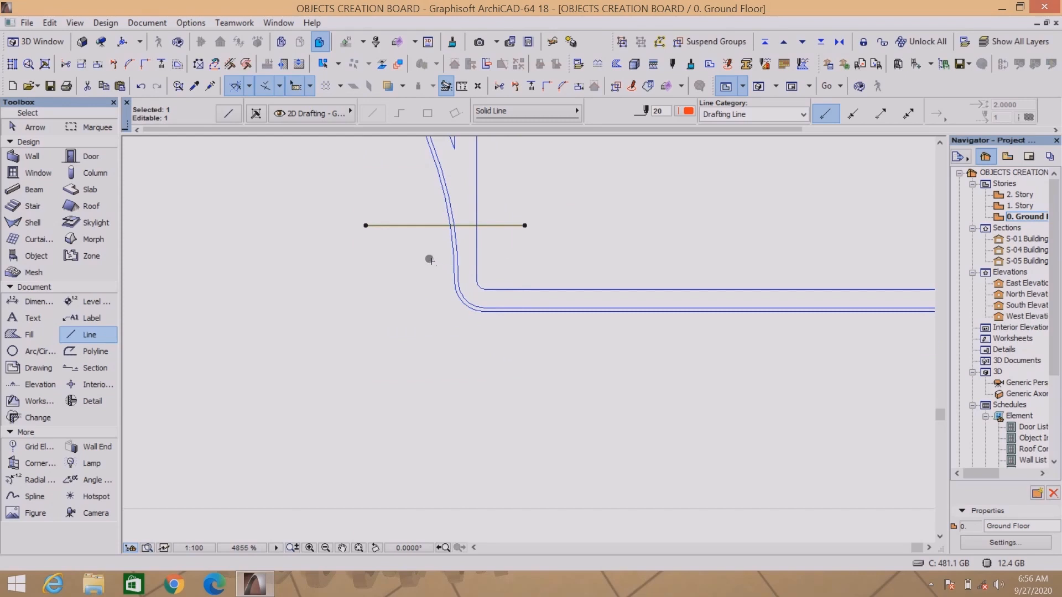
left_click(414, 255)
scroll(458, 214, "up", 7)
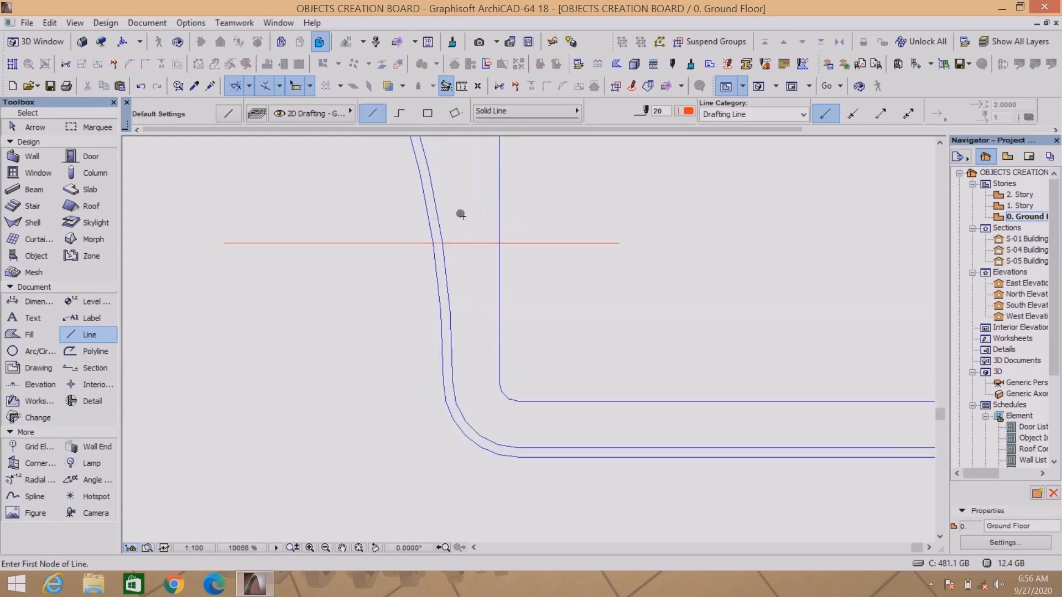
scroll(440, 248, "down", 6)
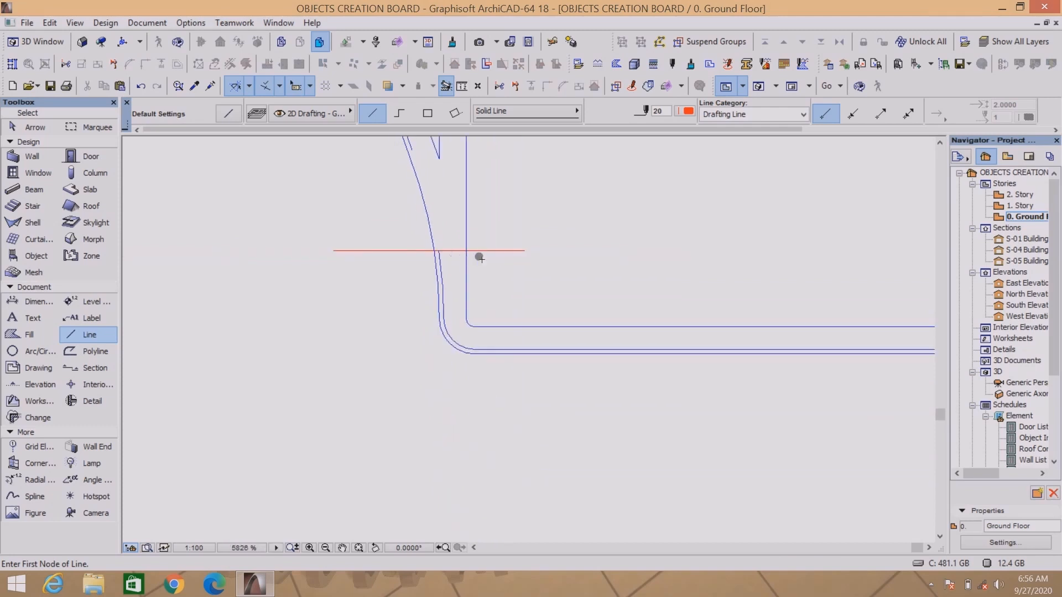
Draw a vertical guide line from the trimmed offset's end, move it 55 to the right, and stretch it down past the outline.
left_click(440, 250)
left_click(439, 180)
left_click(446, 201)
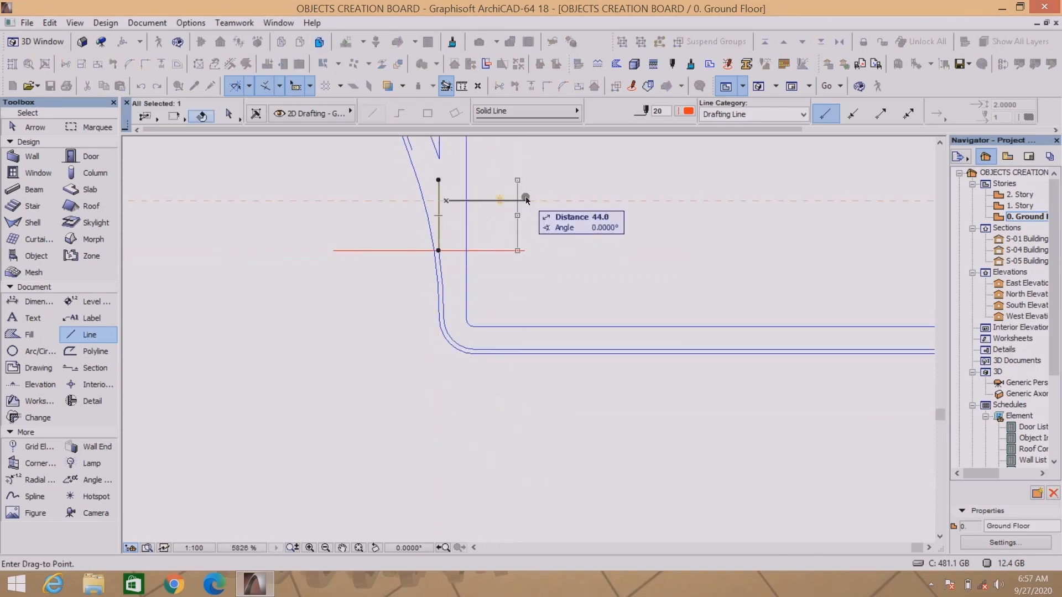
type("55")
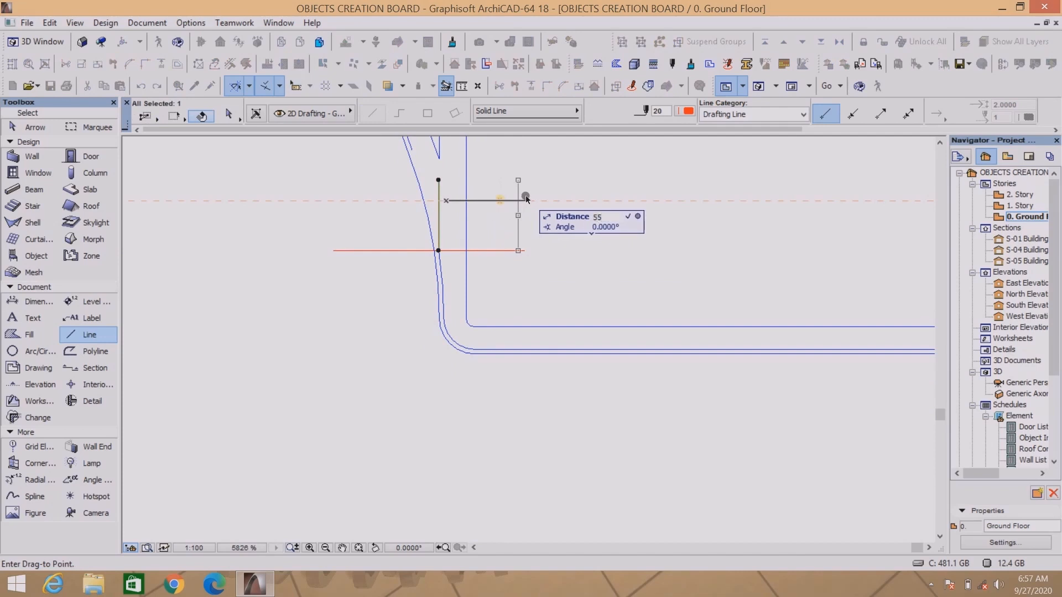
key("Return")
left_click(537, 252)
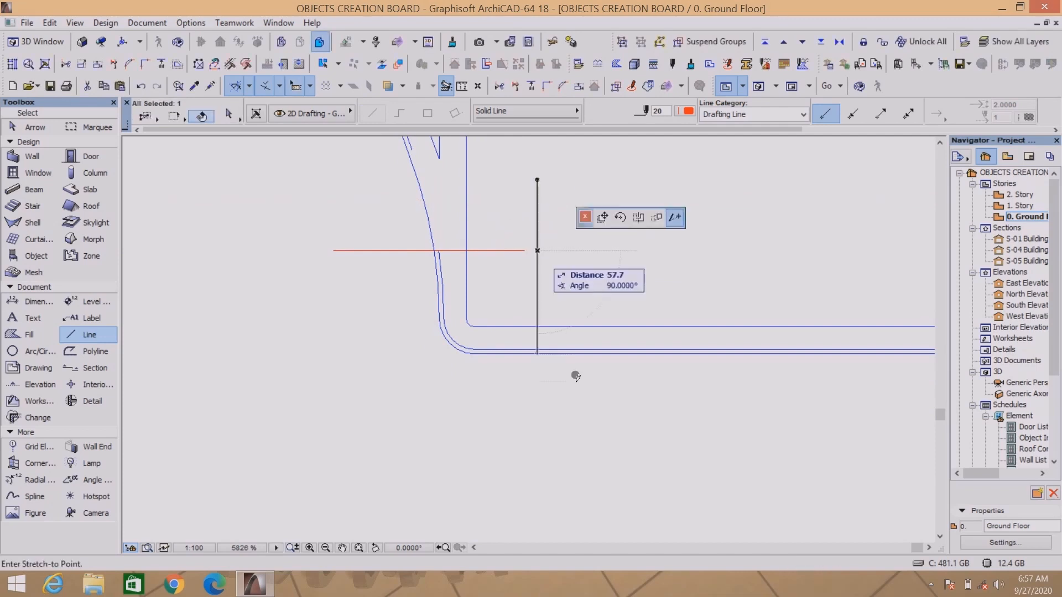
left_click(572, 398)
key("Escape")
Trim the offset at the vertical guide, then delete the remainder and both guide lines, keeping only the lower-left corner piece.
scroll(552, 350, "up", 3)
scroll(552, 349, "down", 4)
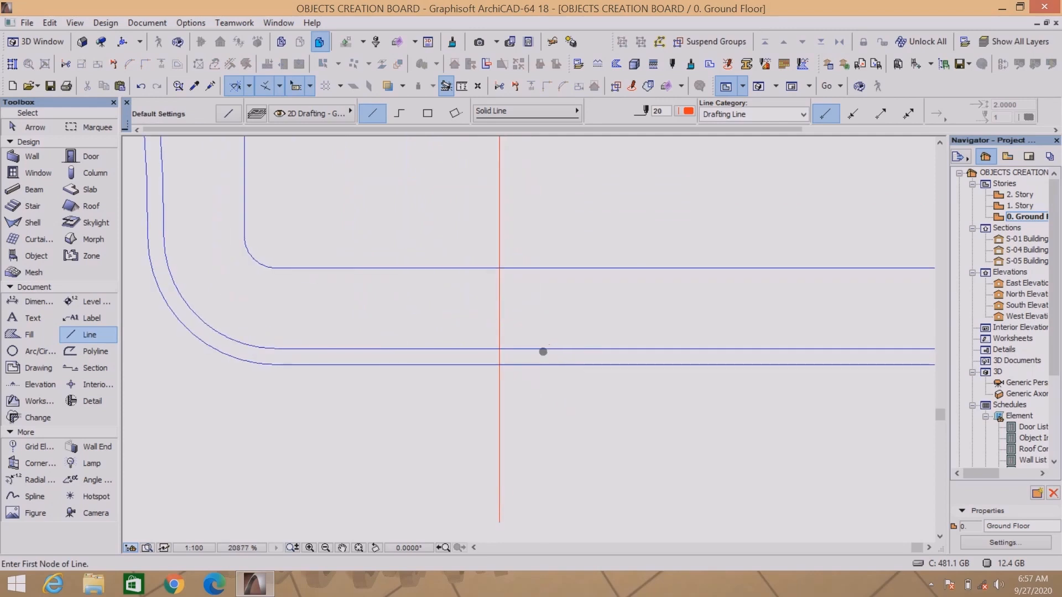
scroll(504, 278, "up", 3)
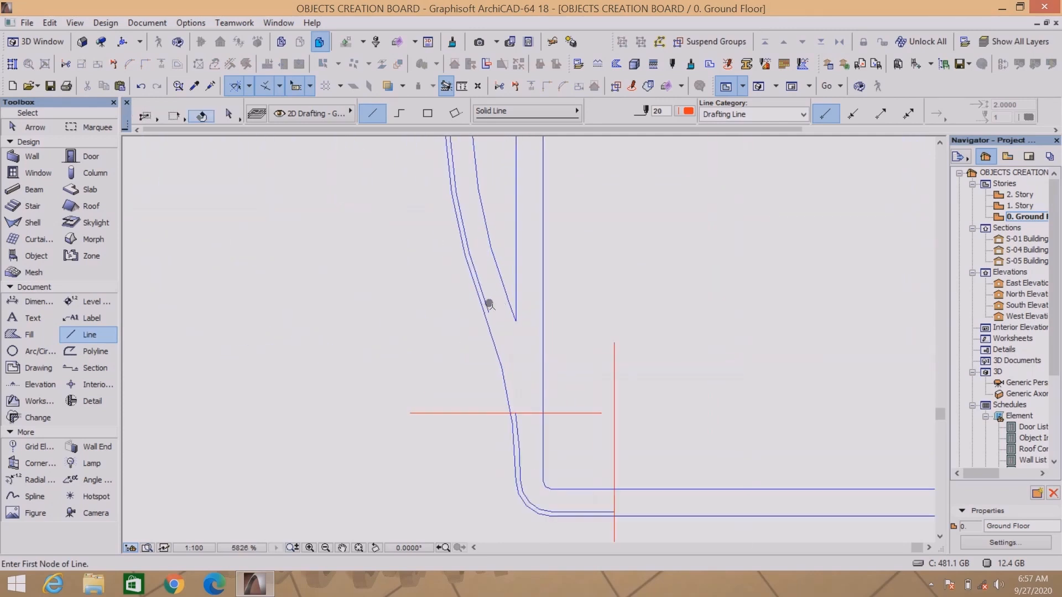
left_click(509, 310, "shift")
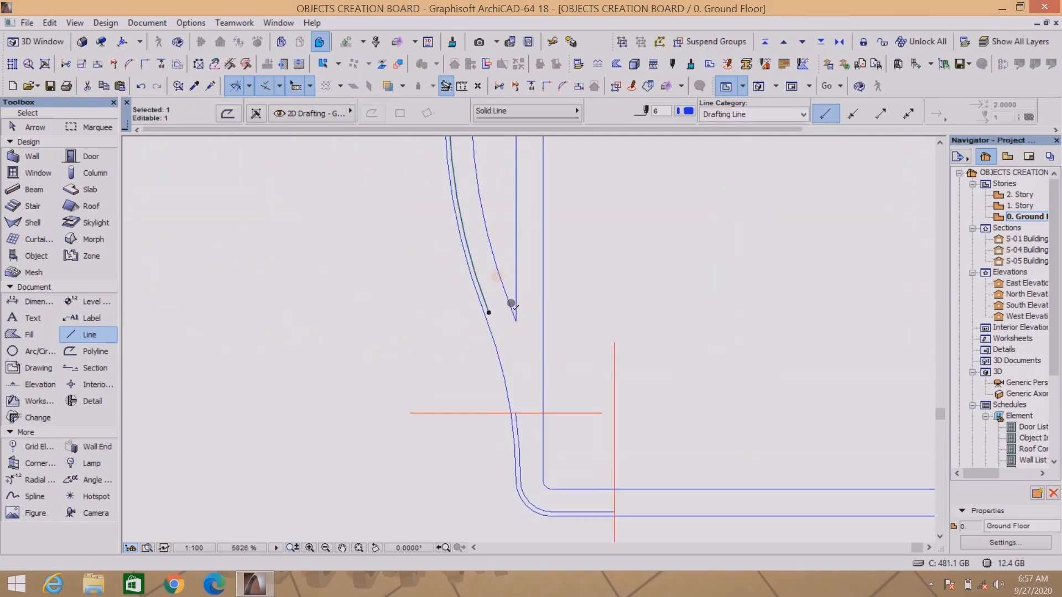
key("Escape")
scroll(511, 304, "down", 3)
scroll(510, 308, "up", 4)
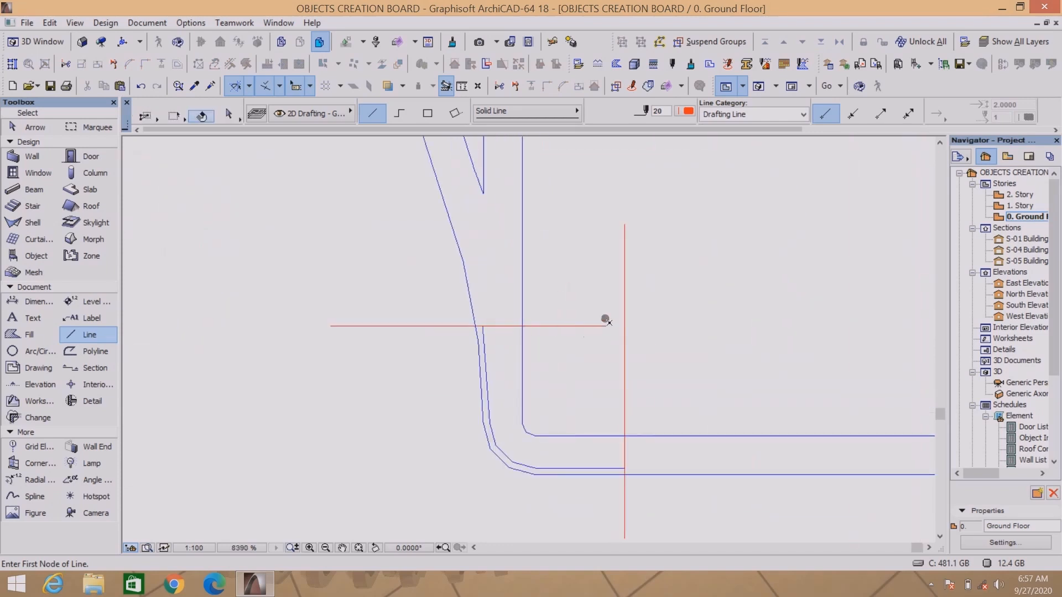
left_click_drag(624, 300, 583, 346, "shift")
key("Delete")
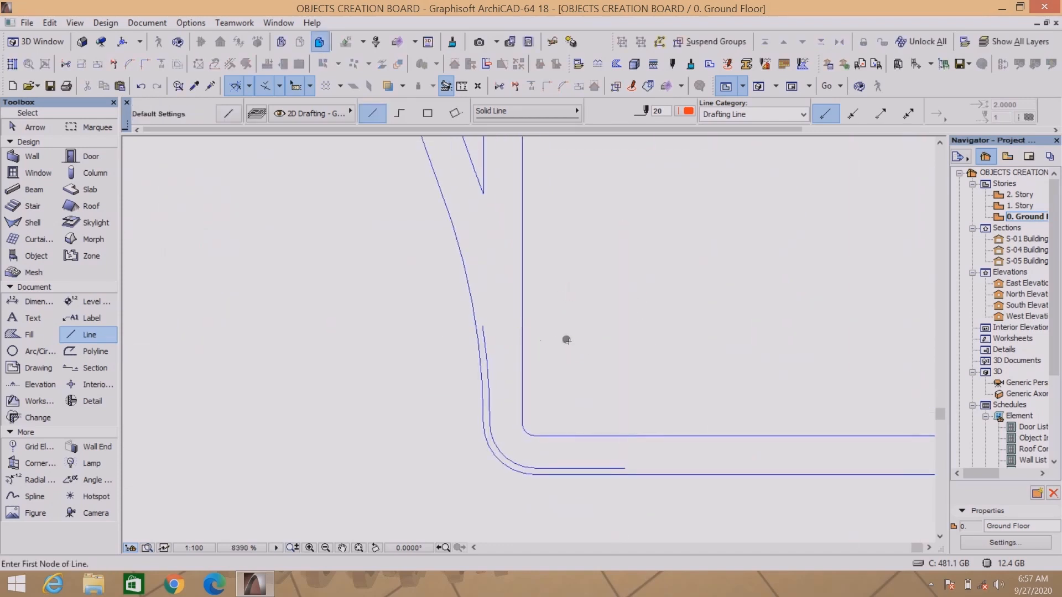
Mirror a copy of the lower-left corner piece about the diagonal through its two endpoints to close the corner shape.
left_click(484, 344, "shift")
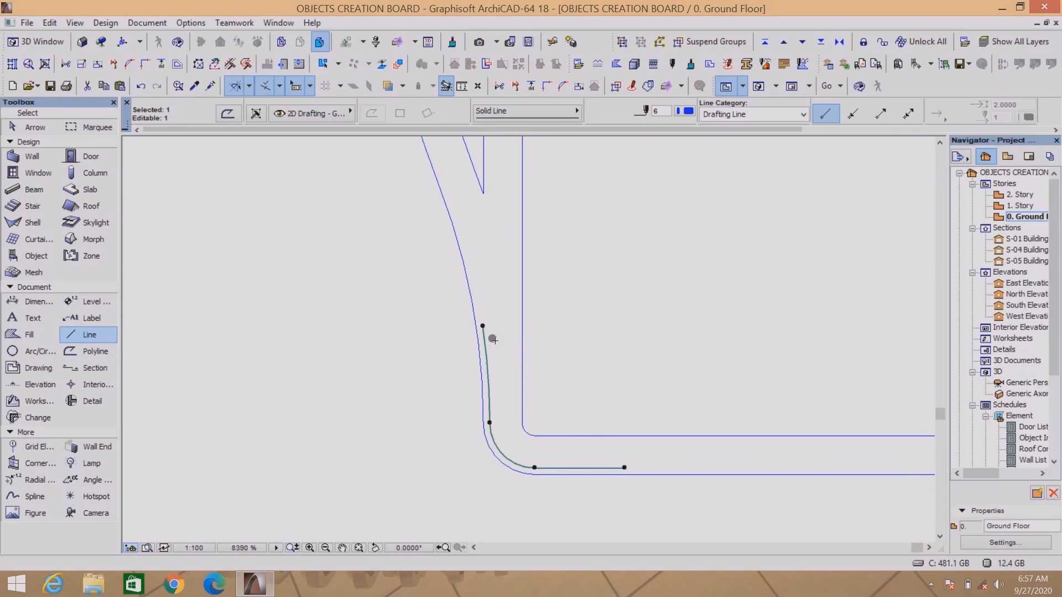
key("ctrl+alt+m")
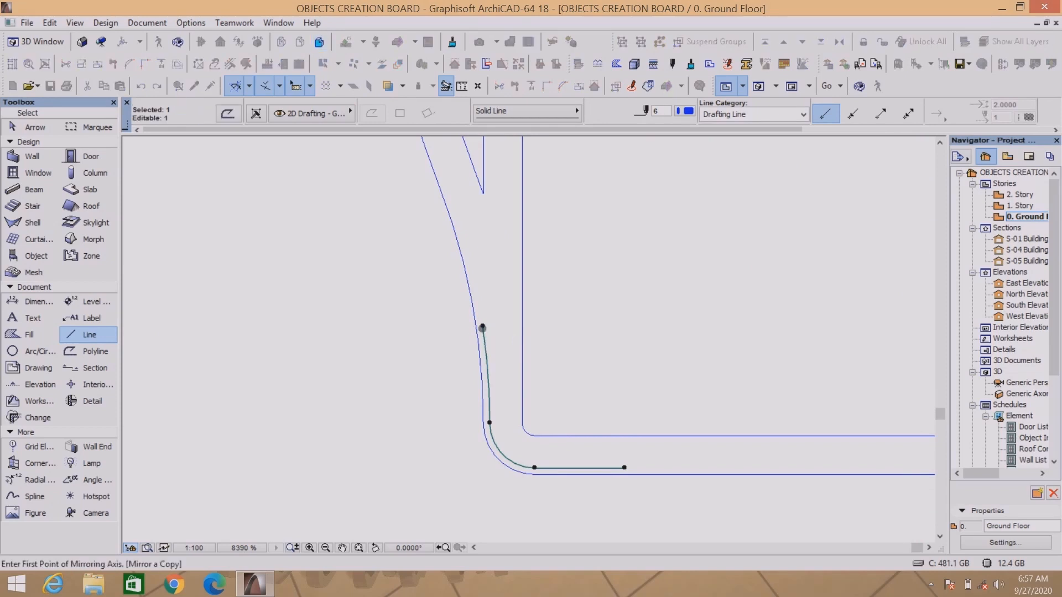
left_click(484, 327)
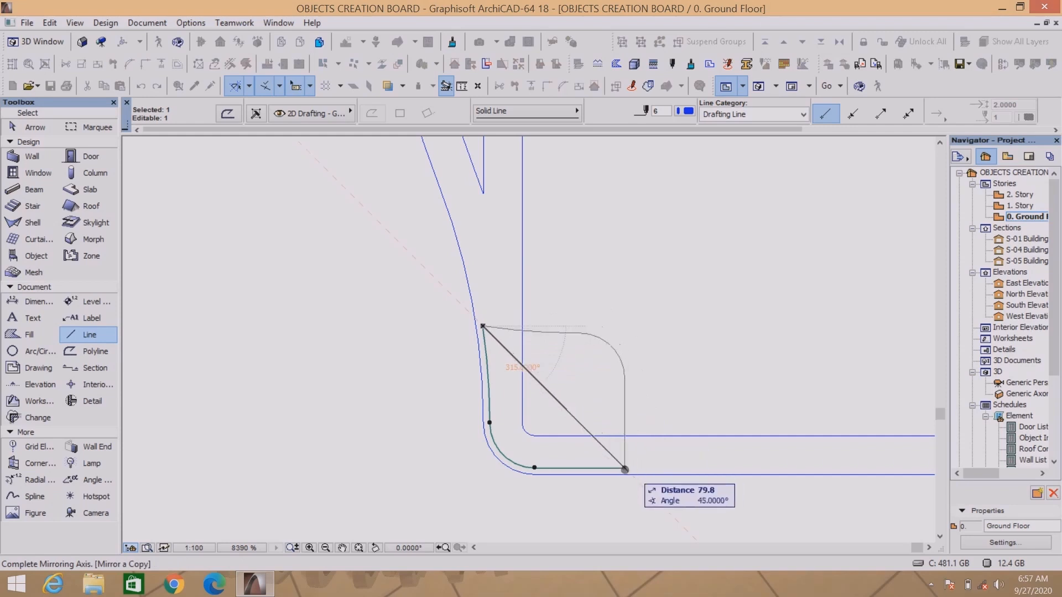
left_click(624, 467)
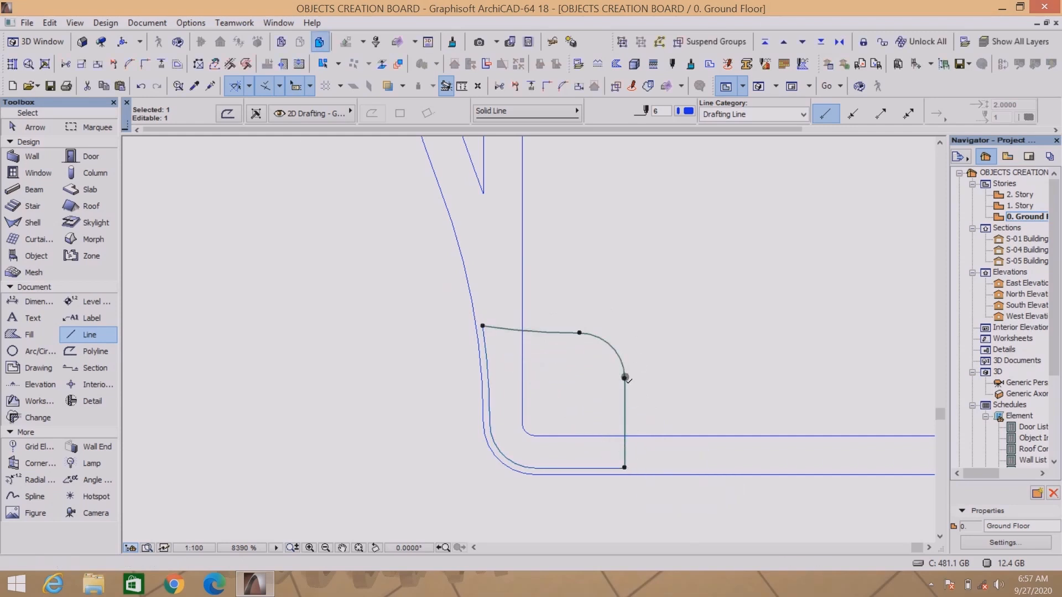
key("Escape")
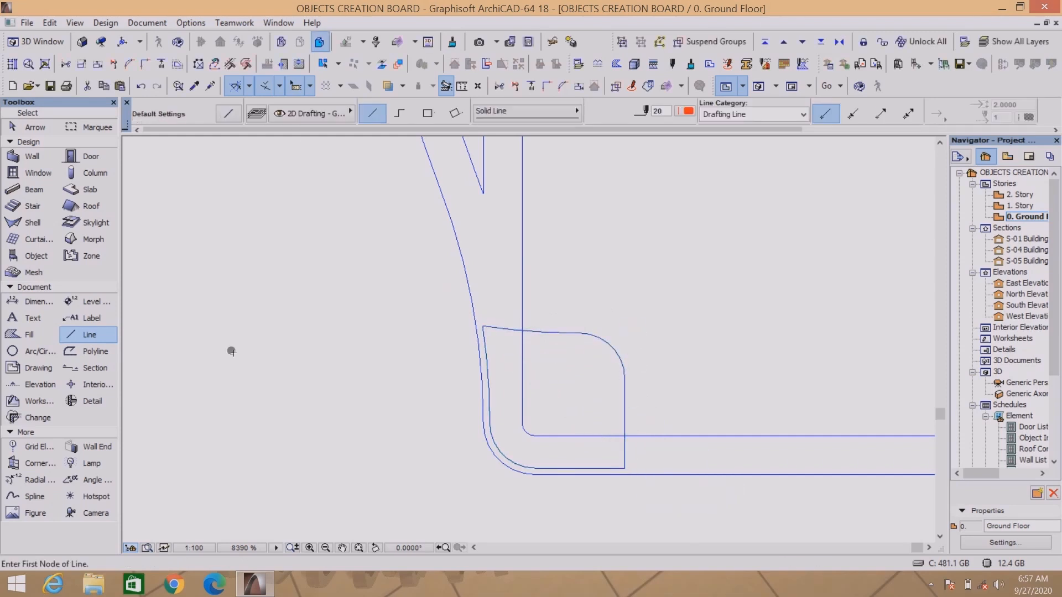
Mark the four nodes where the corner shape's rounded arcs begin and end with short red lines pointing outward.
left_click(580, 333, "shift")
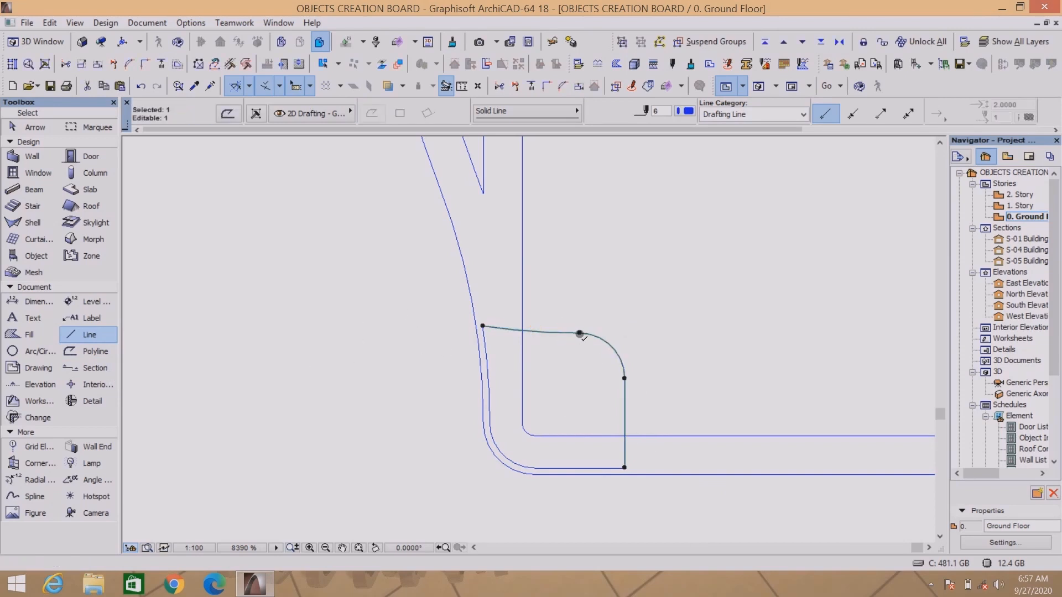
key("Escape")
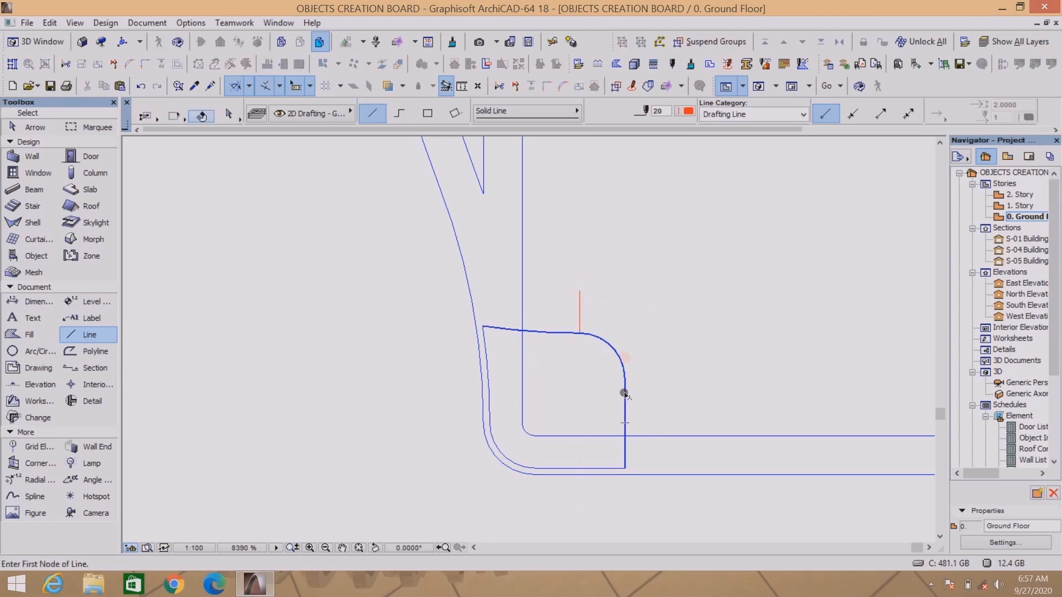
left_click(622, 379, "shift")
key("Escape")
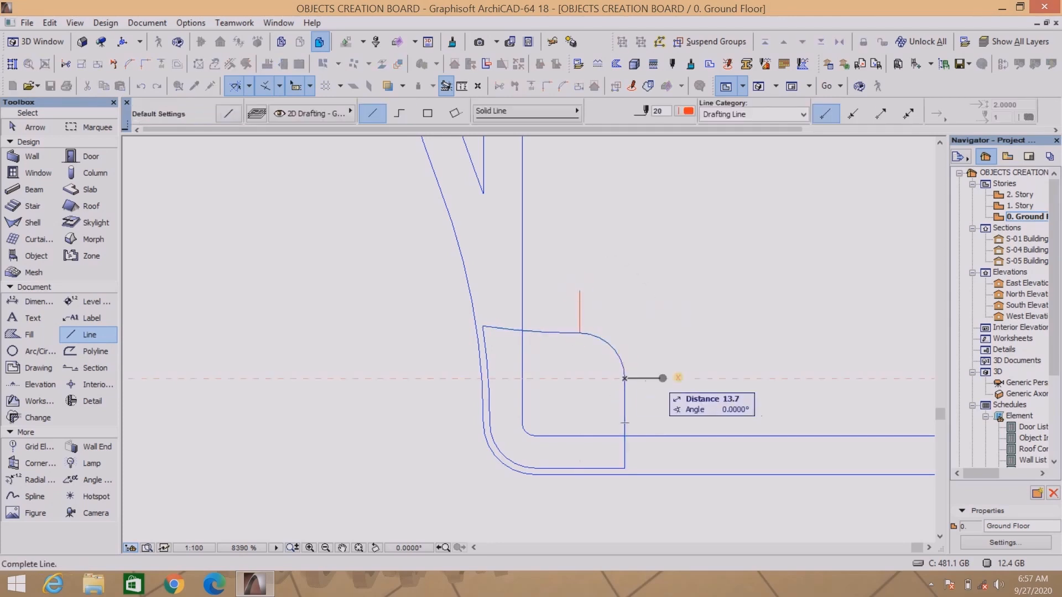
left_click(550, 467, "shift")
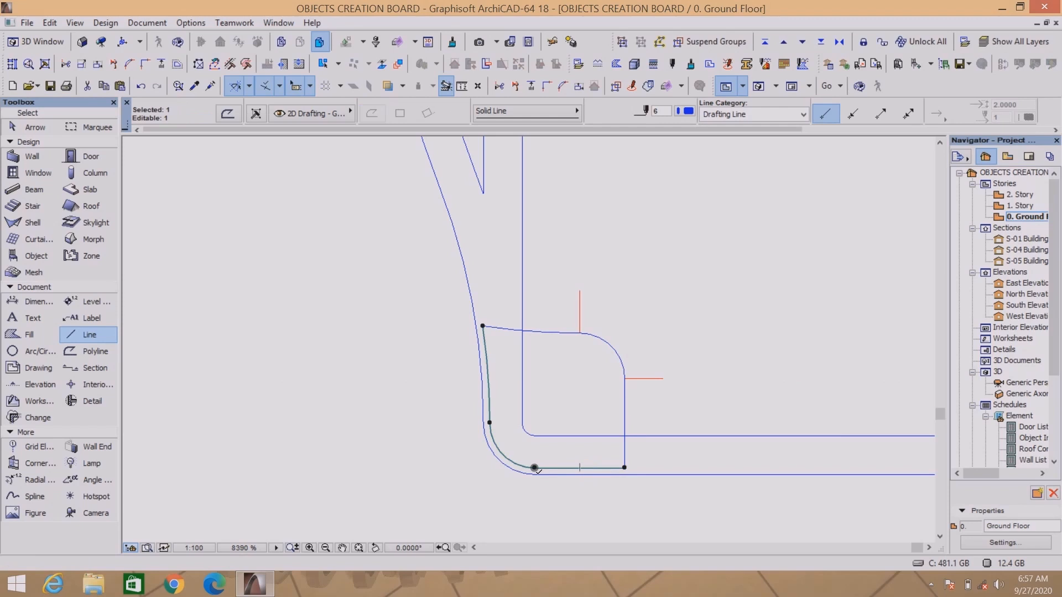
key("Escape")
left_click(490, 421, "shift")
key("Escape")
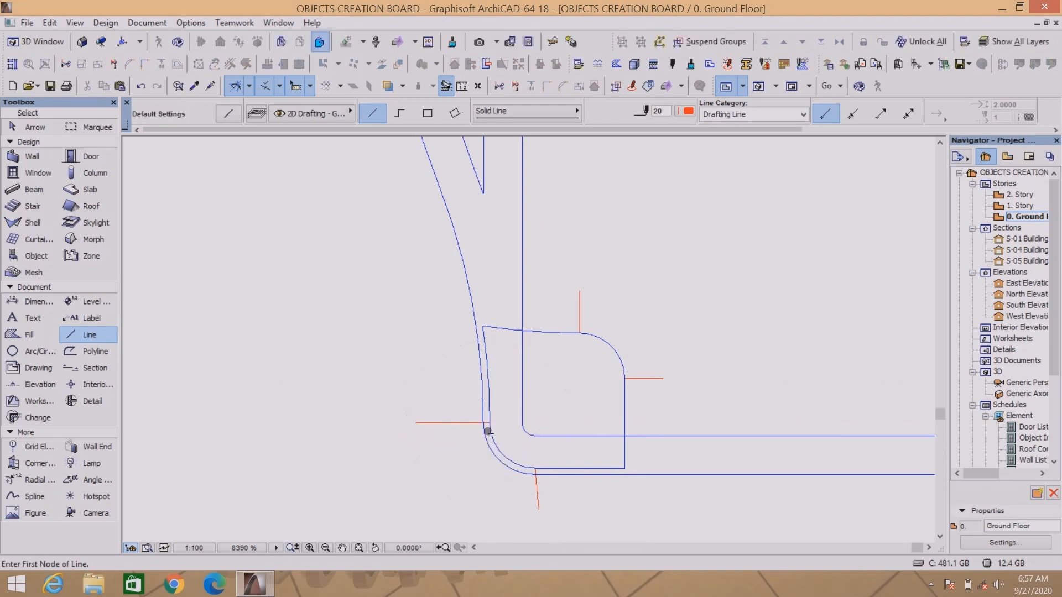
Trace the corner shape with a closed polyline of straight segments through its upper-left corner, four arc nodes and lower-right corner.
left_click(94, 351)
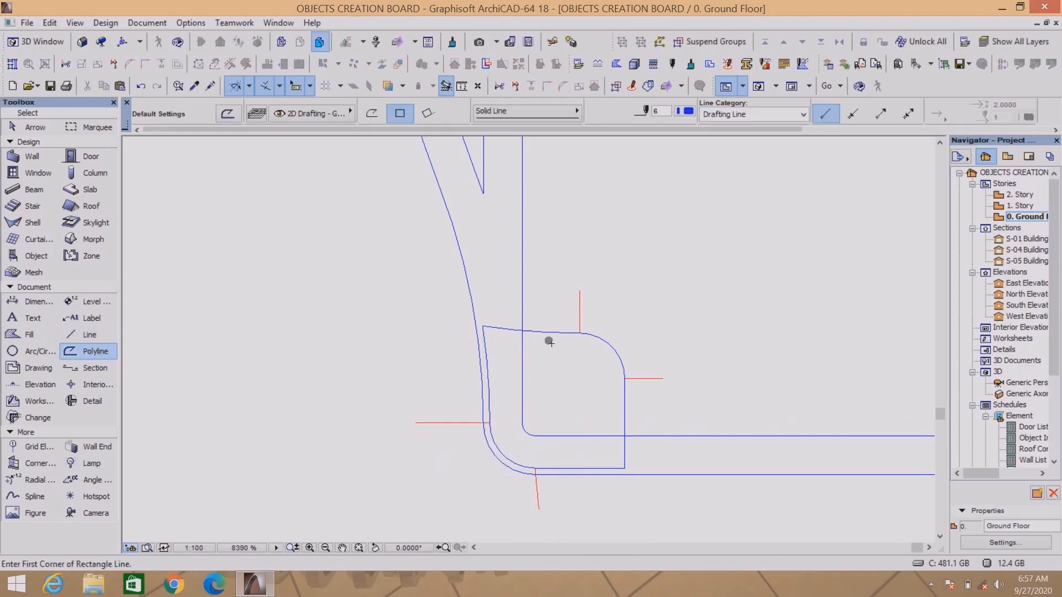
left_click(484, 327)
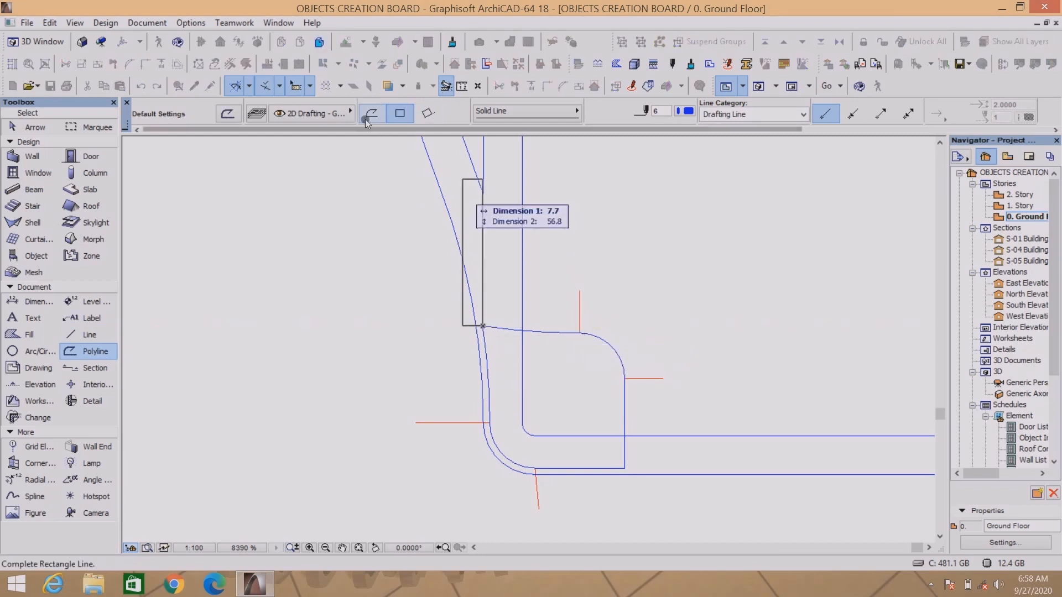
left_click(371, 114)
scroll(603, 321, "up", 3)
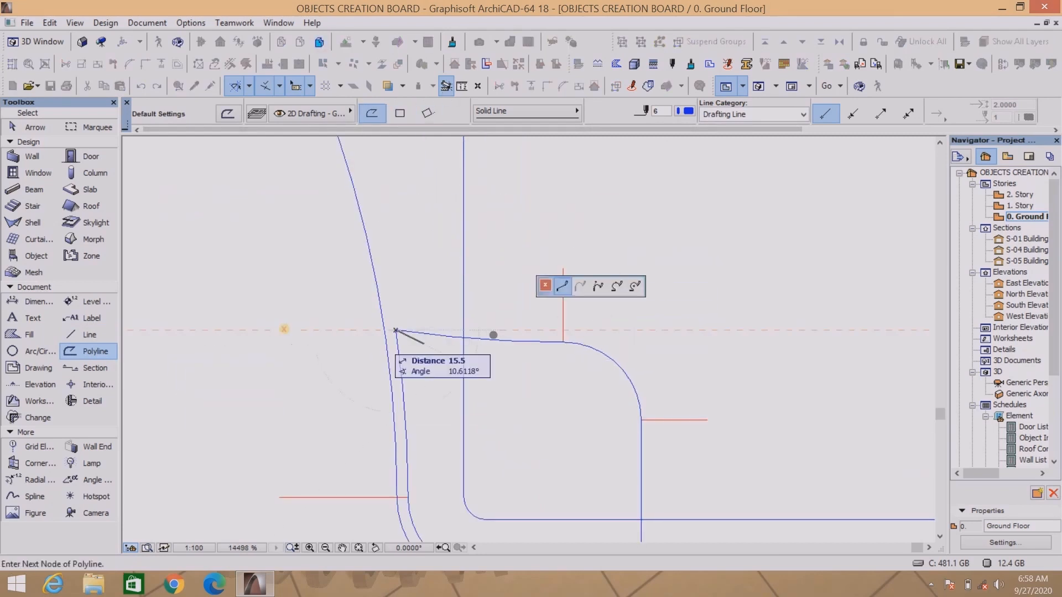
left_click(563, 342)
scroll(597, 326, "down", 3)
scroll(628, 352, "up", 3)
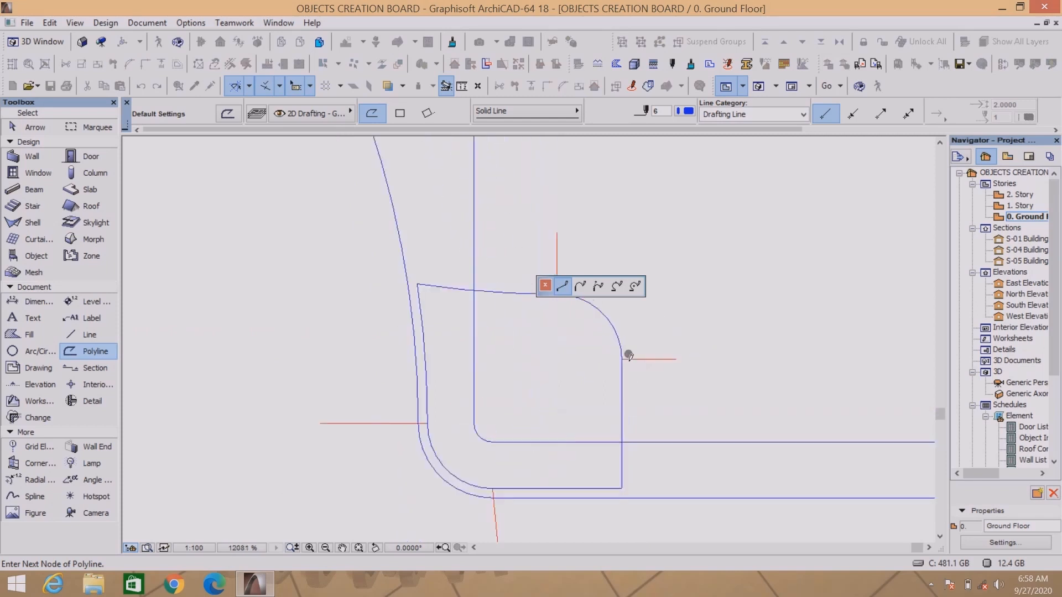
left_click(621, 359)
scroll(636, 318, "down", 4)
scroll(648, 383, "up", 3)
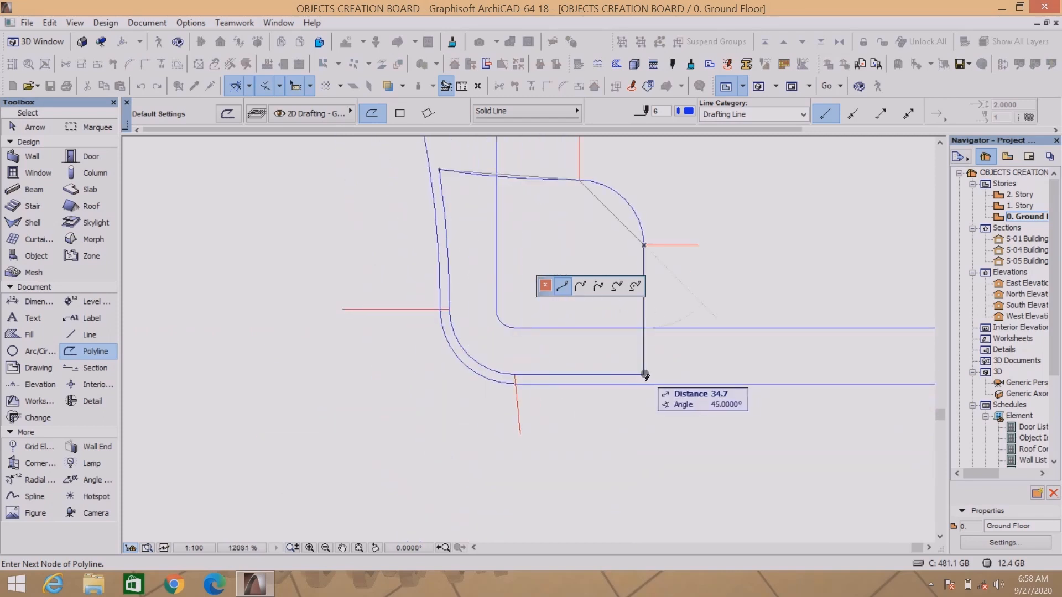
left_click(645, 375)
left_click(515, 375)
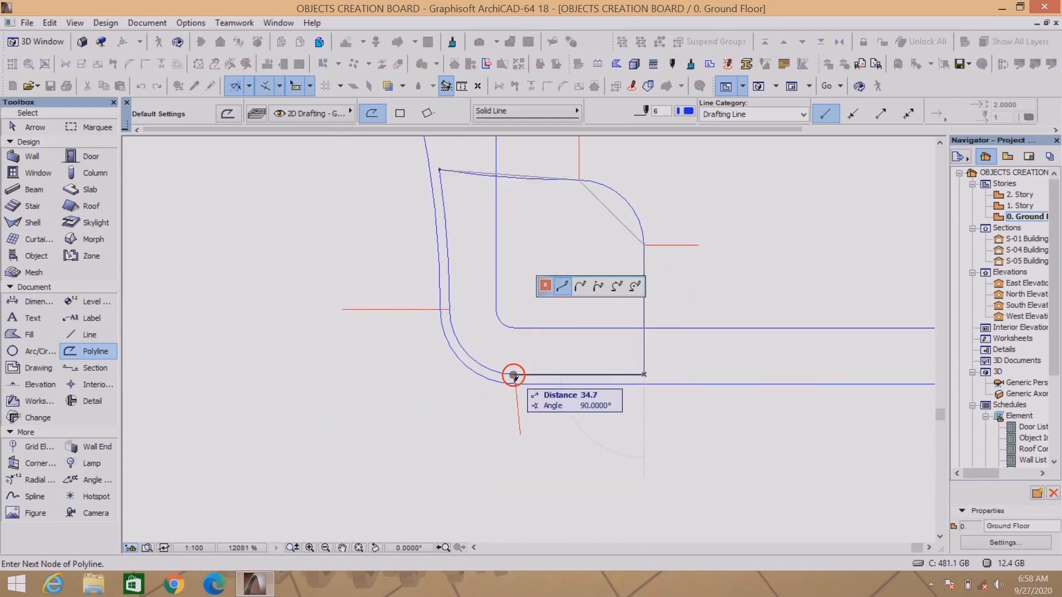
left_click(452, 311)
left_click(440, 170)
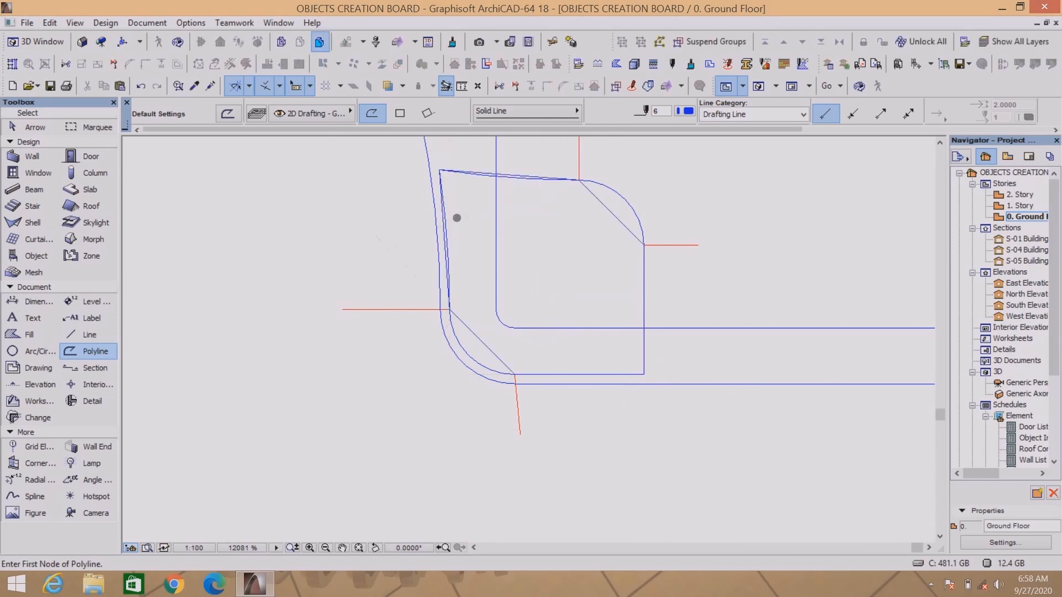
Curve the traced polyline's lower-left diagonal to the underlying arc with radius 17.5, and bow its left edge onto the underlying curve.
left_click(471, 332, "shift")
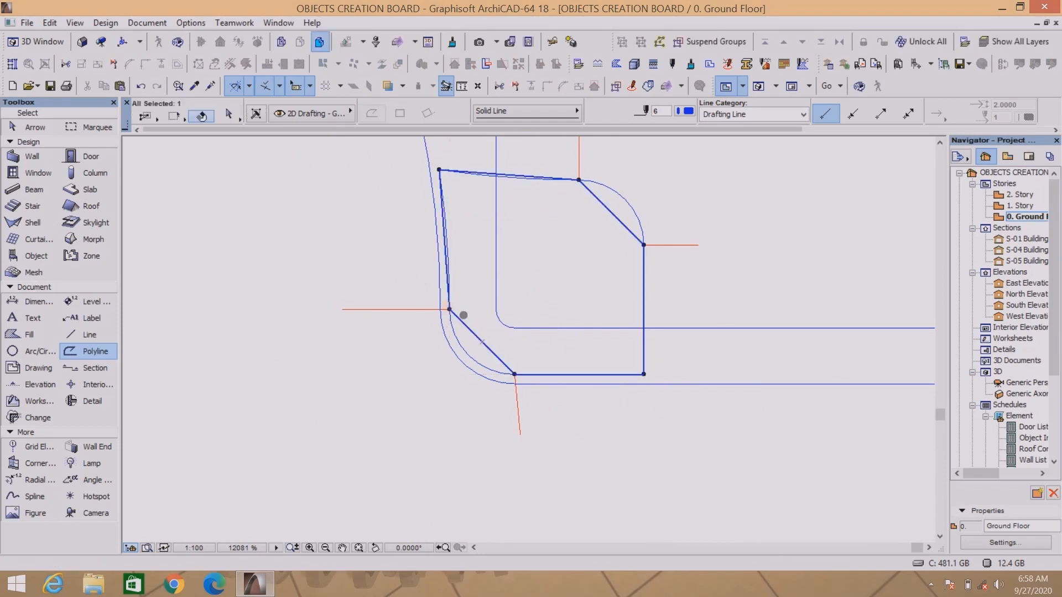
scroll(481, 333, "up", 5)
left_click(483, 359)
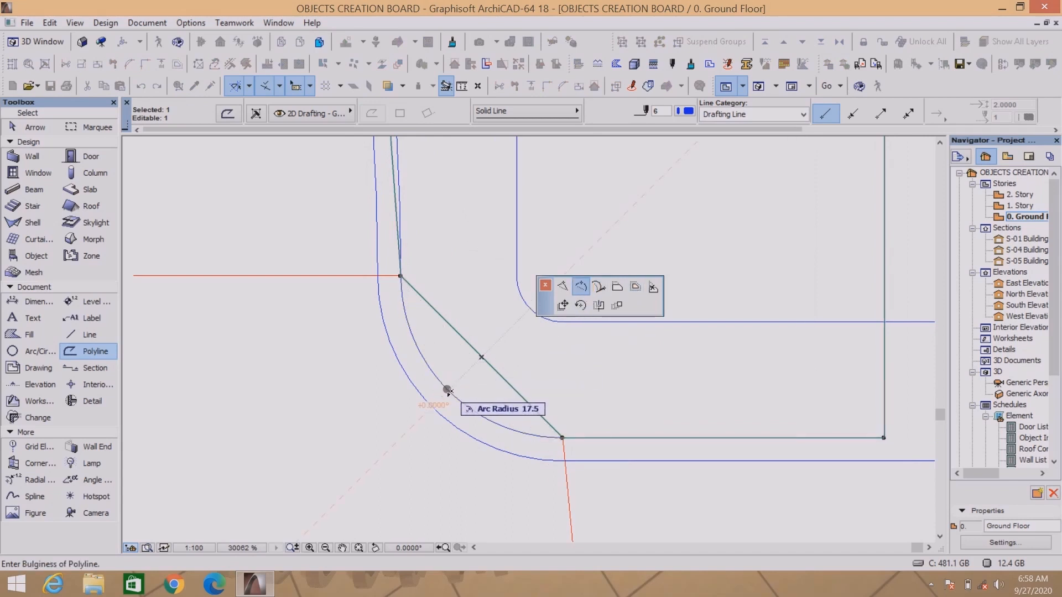
left_click(469, 395)
scroll(476, 399, "down", 3)
scroll(449, 251, "up", 5)
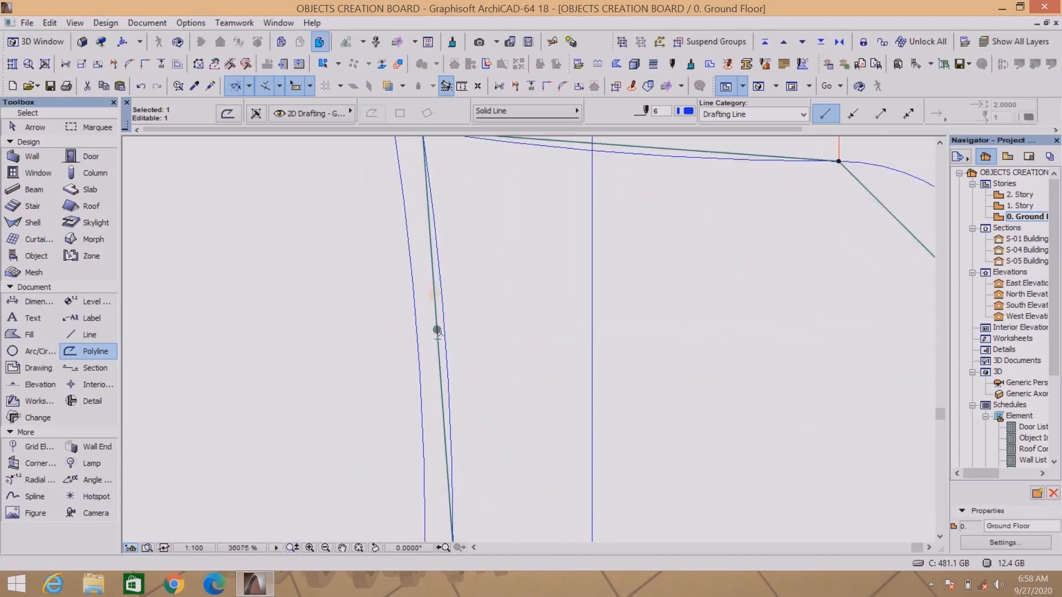
left_click(437, 331)
left_click(443, 332)
scroll(533, 308, "down", 3)
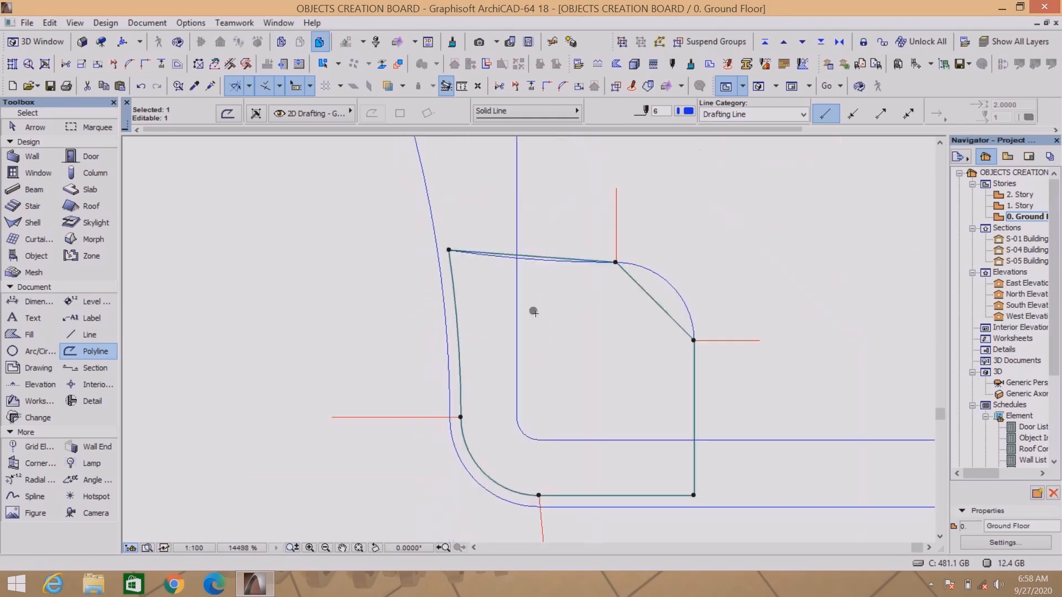
Curve the traced polyline's upper-right diagonal to match the underlying arc with radius 17.5.
scroll(623, 282, "up", 3)
left_click(674, 306)
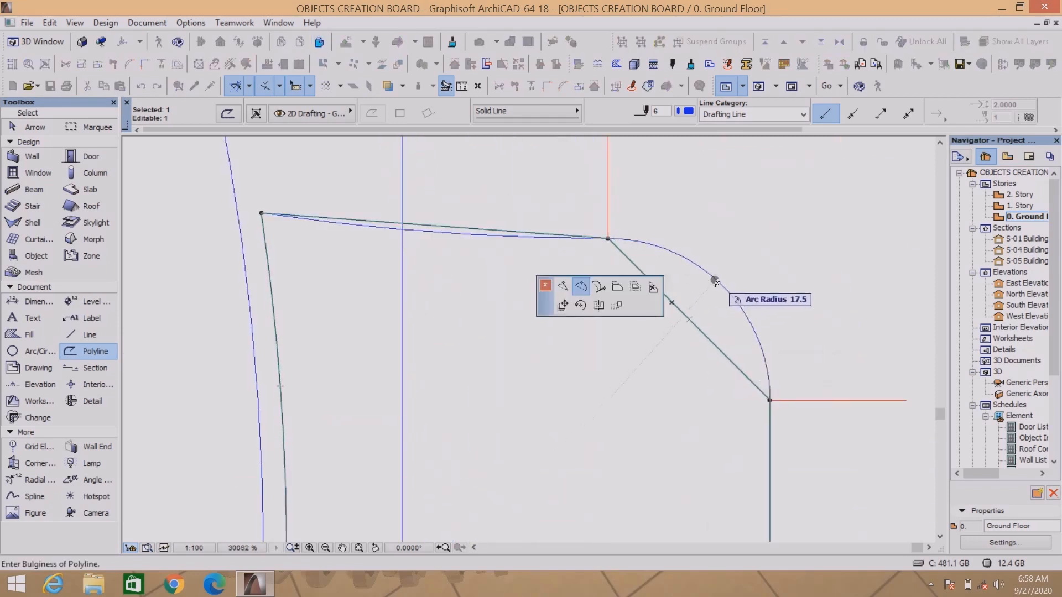
left_click(717, 281)
scroll(432, 222, "down", 2)
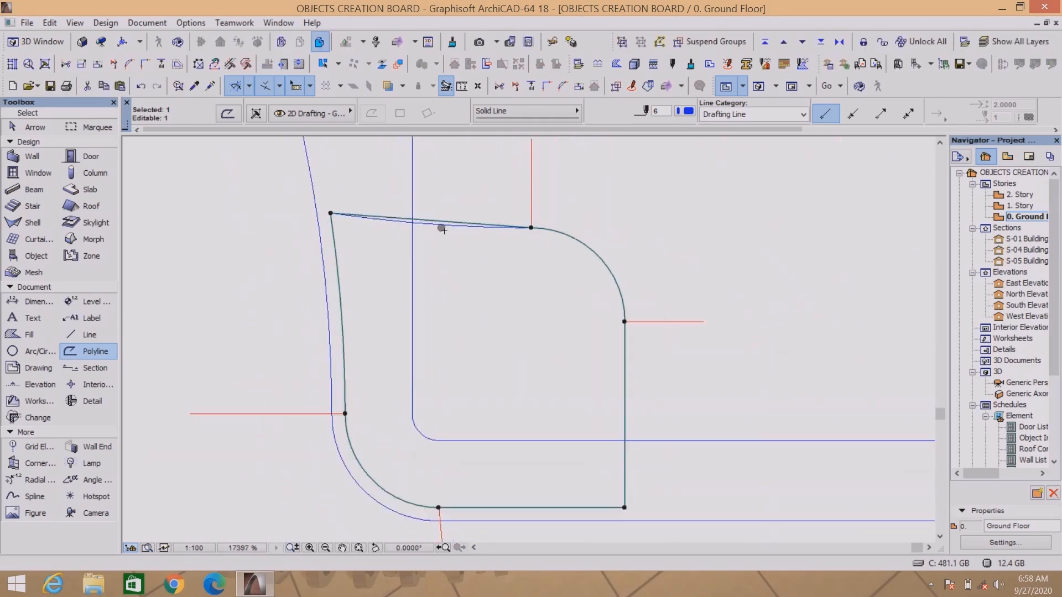
Delete the original curved pieces lying beneath the traced corner polyline.
scroll(447, 255, "up", 1)
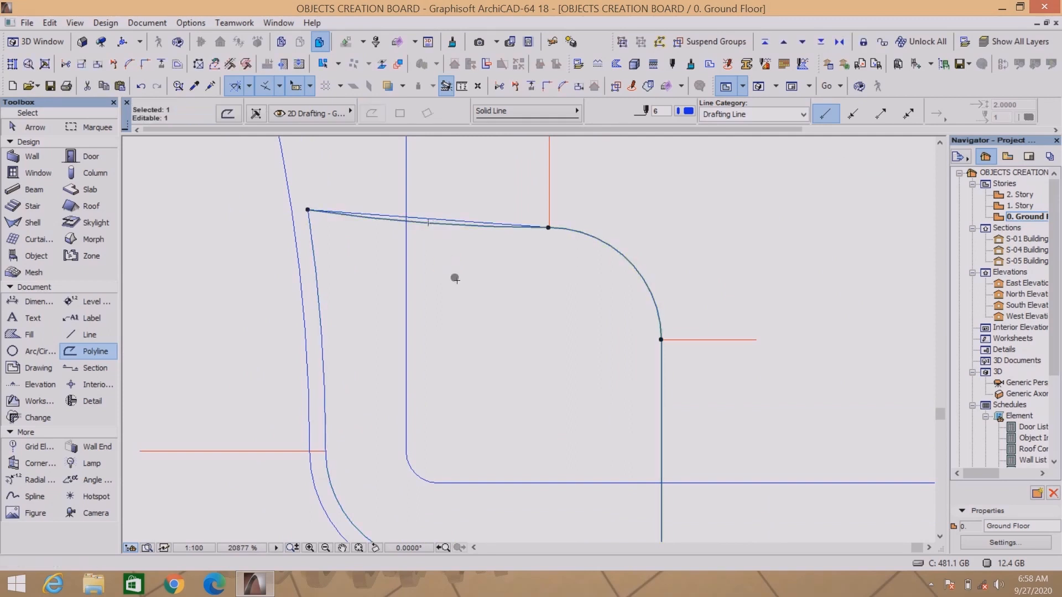
key("Delete")
scroll(451, 276, "down", 2)
scroll(411, 275, "up", 2)
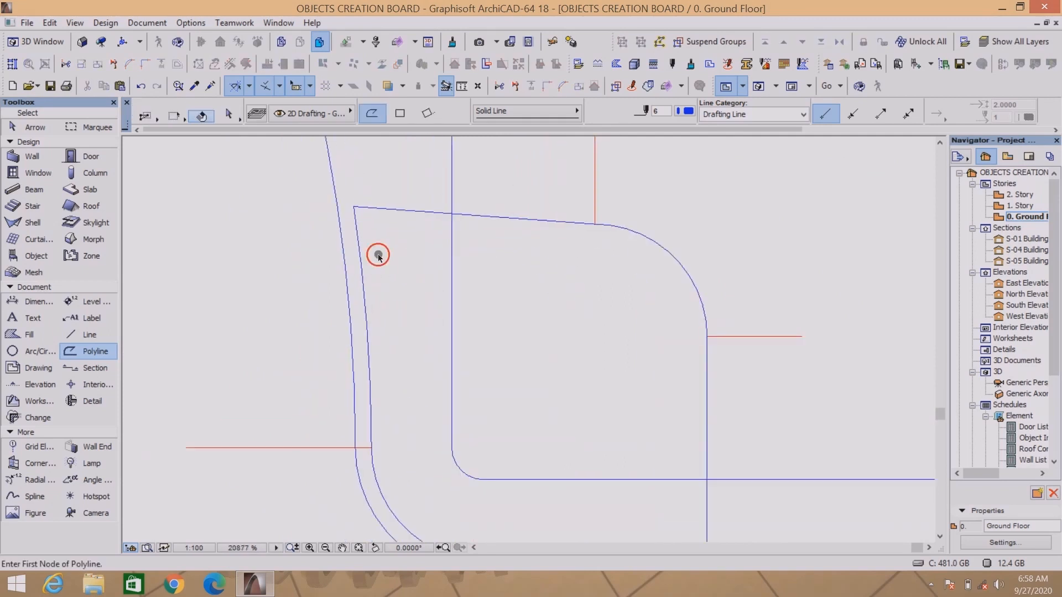
left_click(378, 255, "shift")
left_click(356, 292, "shift")
left_click(413, 210, "shift")
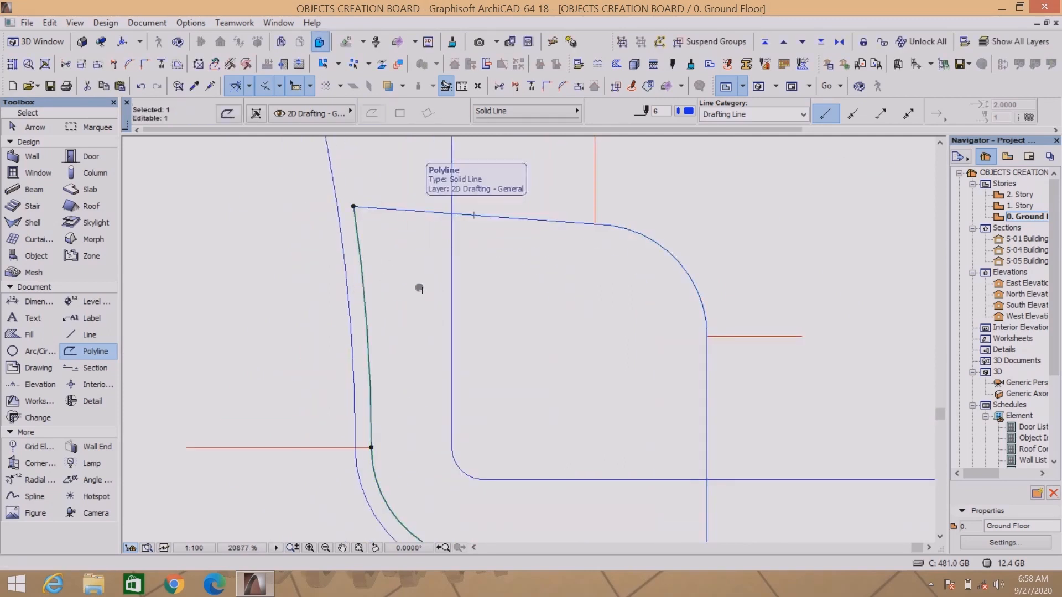
key("Escape")
scroll(419, 289, "down", 2)
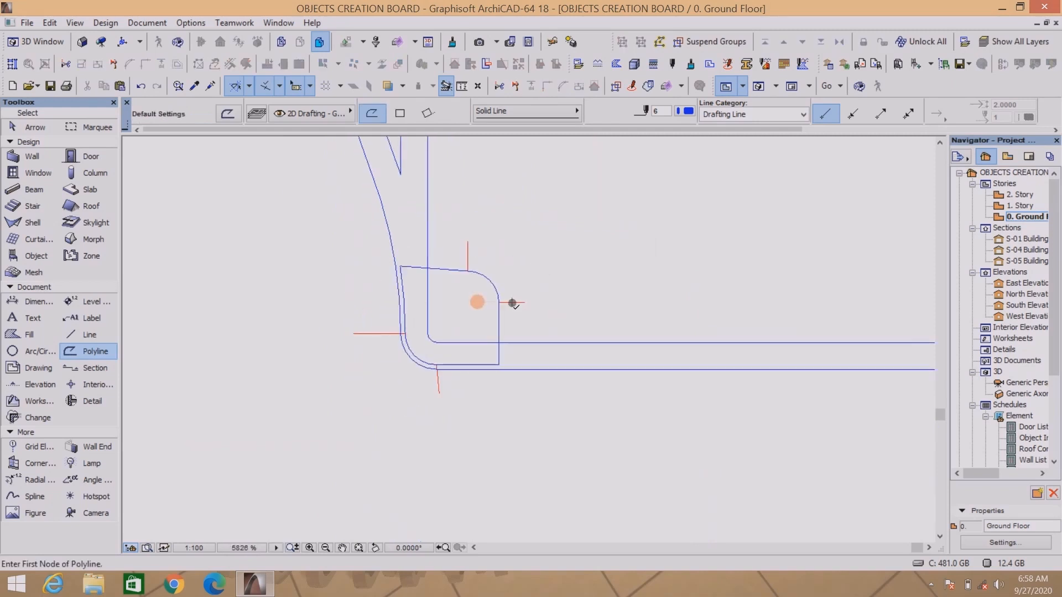
left_click(527, 292, "shift")
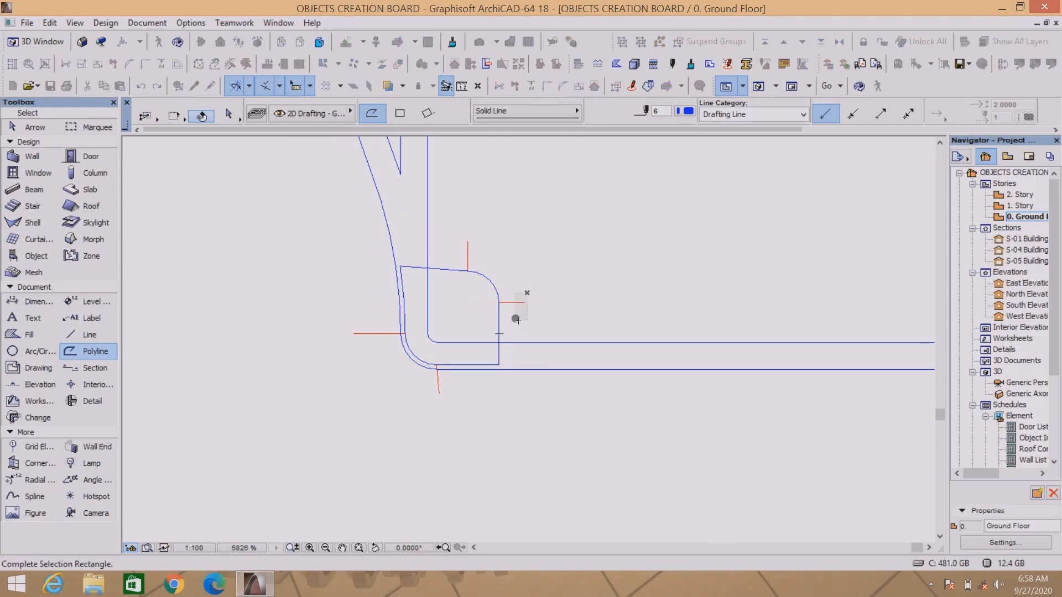
left_click(517, 320, "shift")
left_click(469, 254, "shift")
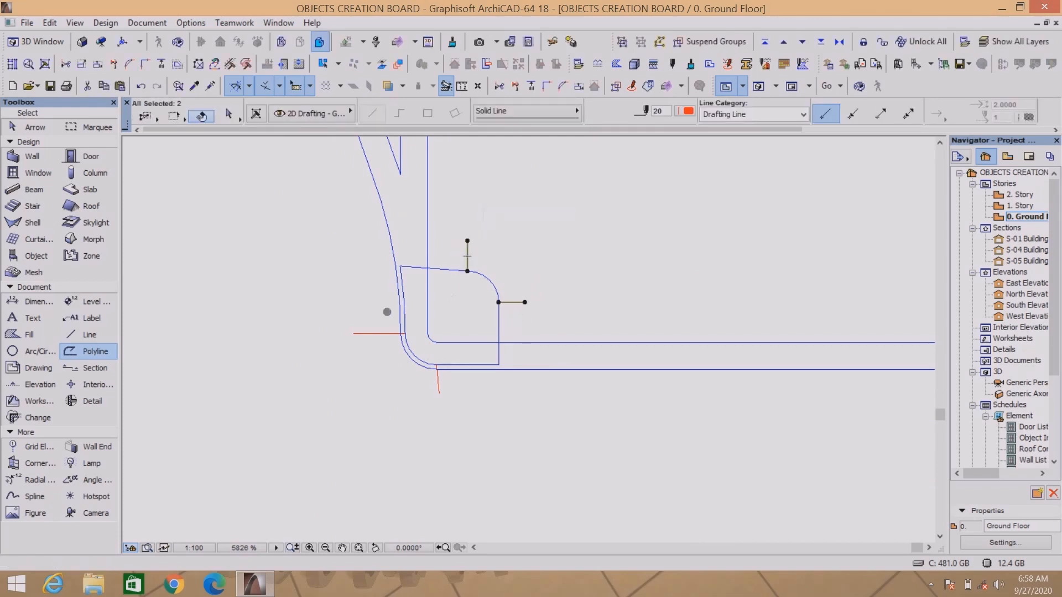
key("Escape")
scroll(456, 298, "down", 3)
scroll(443, 317, "up", 4)
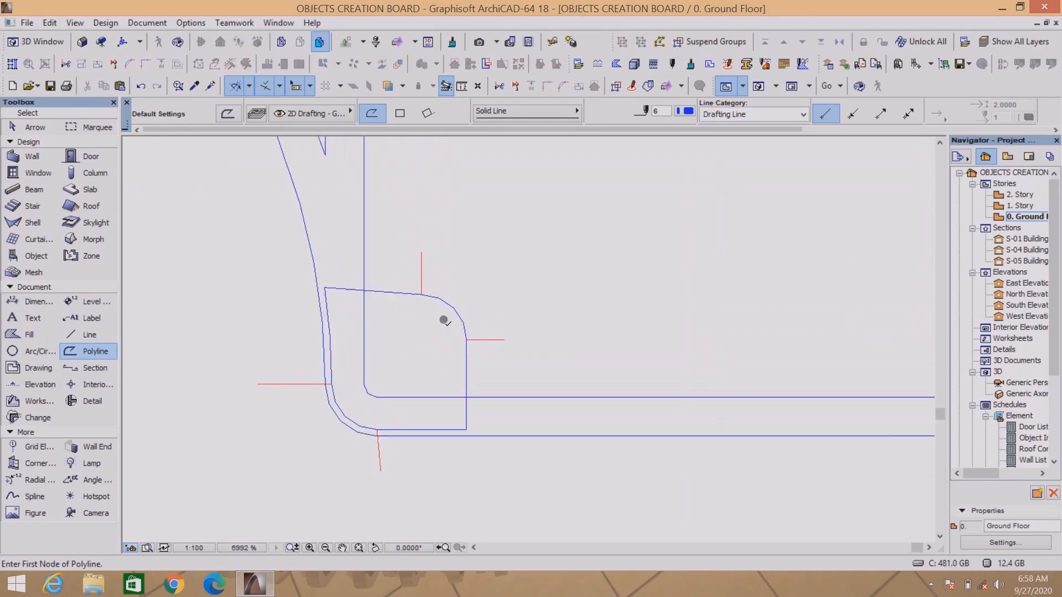
scroll(394, 294, "up", 1)
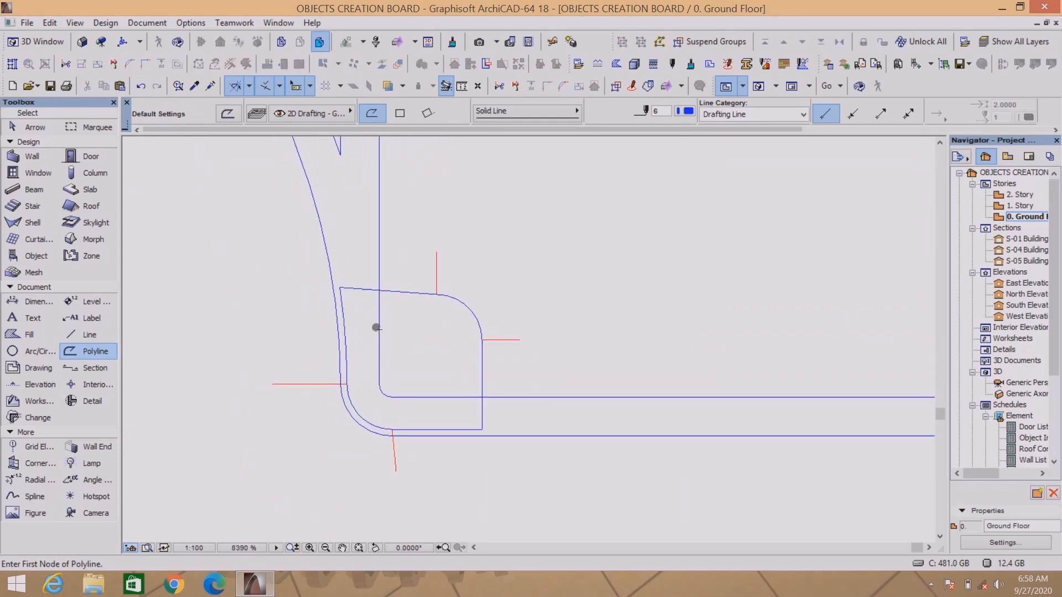
Drag a copy of the tabletop's outer outline and its two centre lines into the empty area to the right of the drawing.
scroll(376, 327, "down", 9)
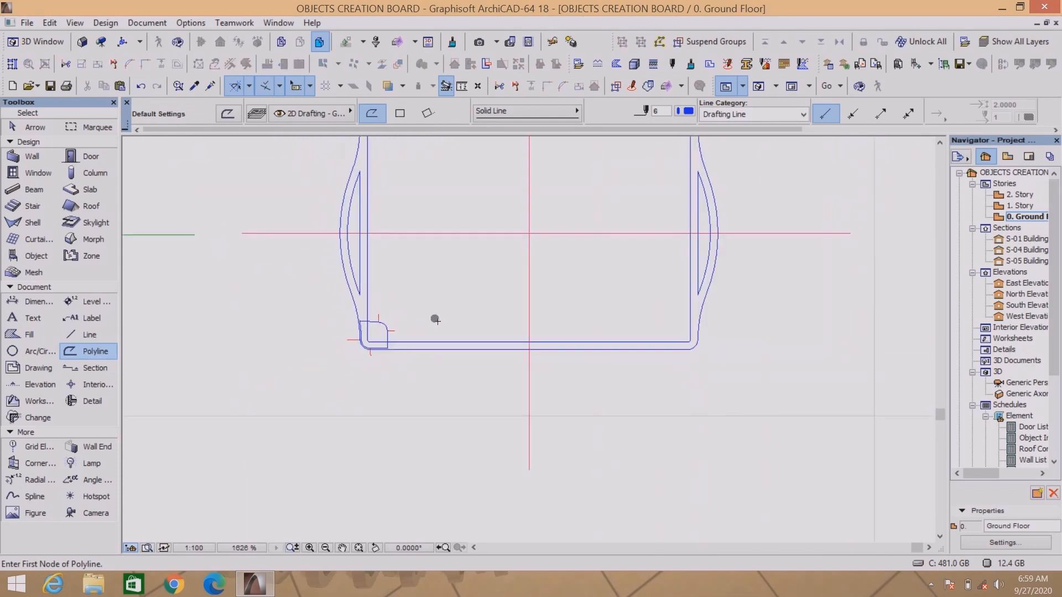
left_click(443, 352, "shift")
scroll(442, 350, "down", 4)
scroll(489, 299, "up", 5)
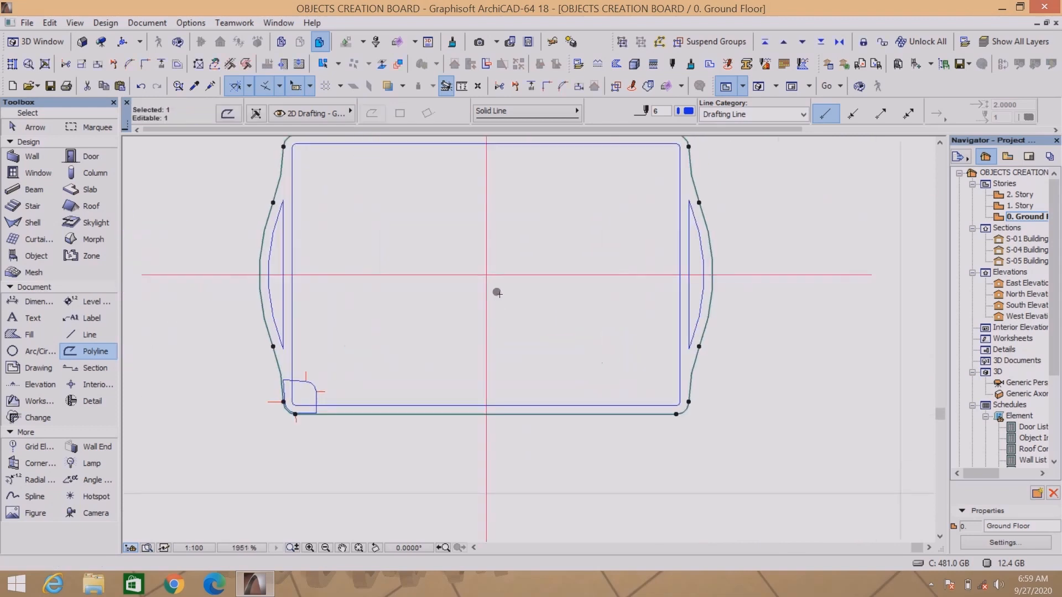
left_click_drag(511, 252, 465, 343)
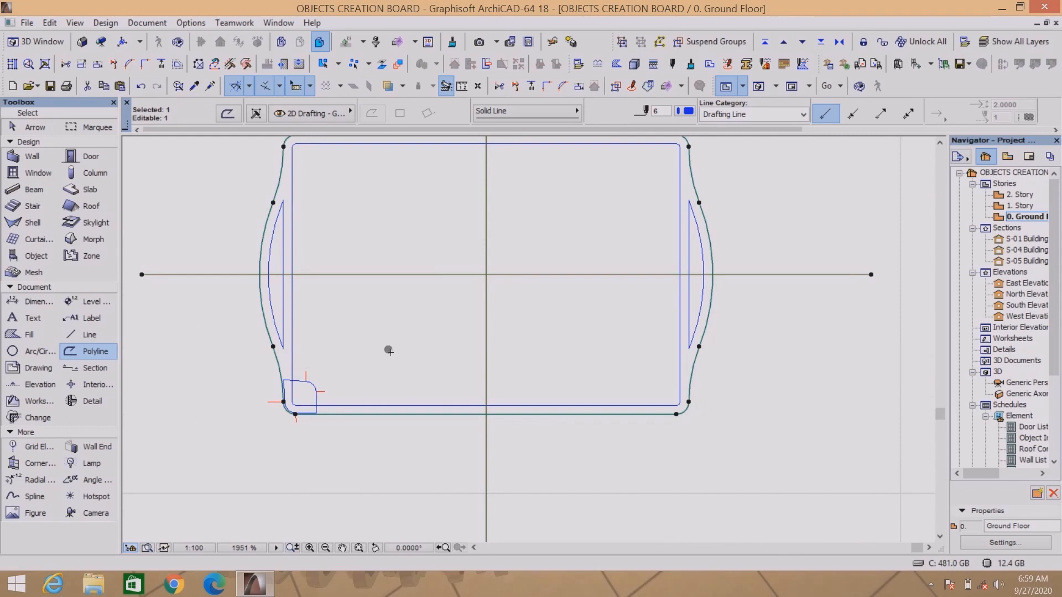
key("ctrl+shift+d")
left_click(539, 320)
scroll(407, 358, "down", 6)
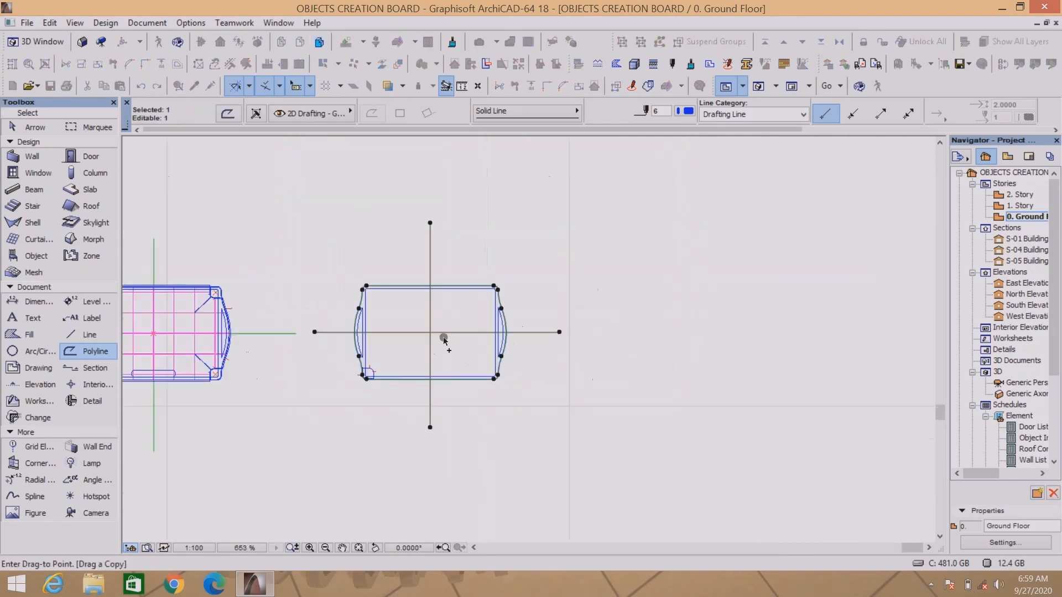
left_click(720, 281)
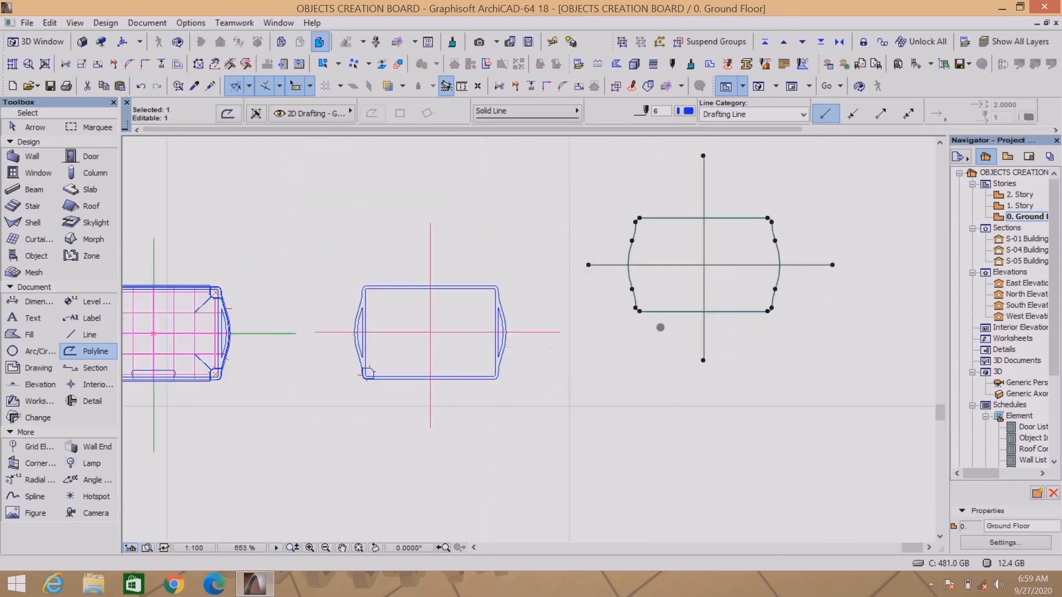
key("Escape")
Make a copy of the closed corner polyline in place, using its upper-left corner as both reference and target point.
scroll(370, 372, "up", 8)
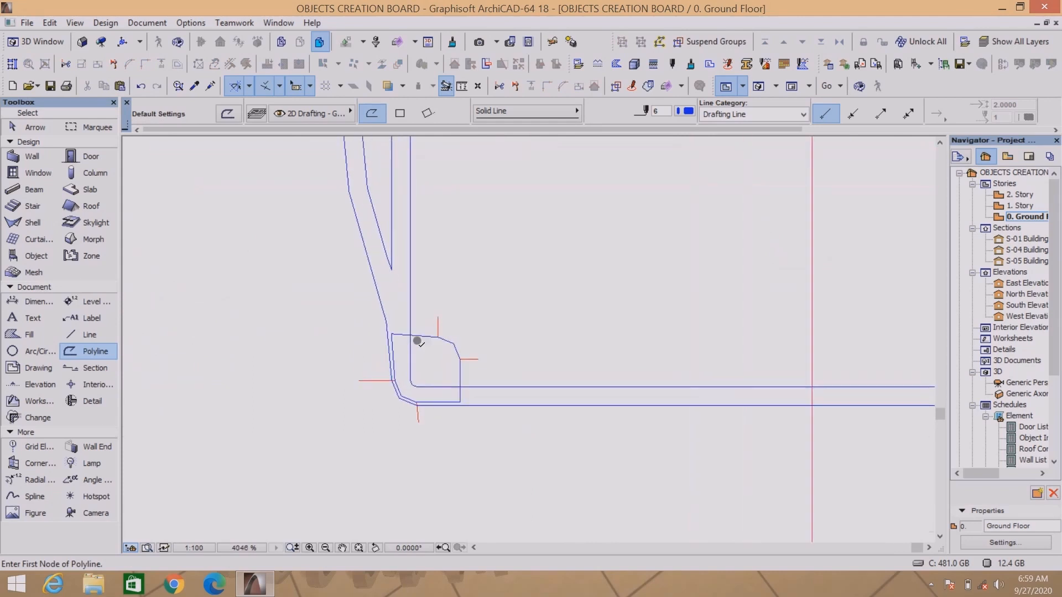
scroll(436, 349, "down", 3)
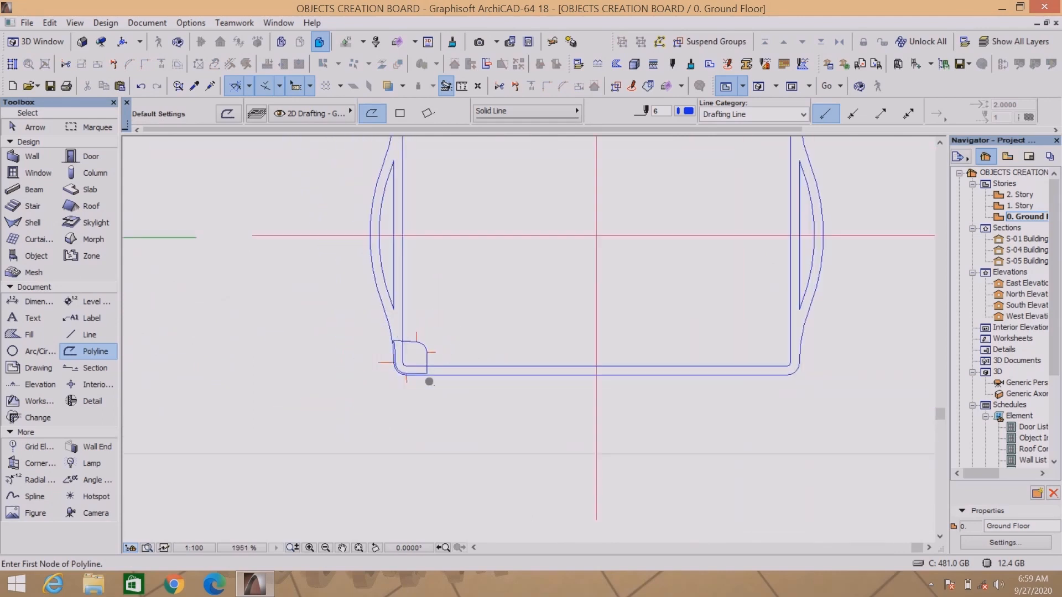
scroll(429, 382, "up", 3)
scroll(412, 316, "up", 4)
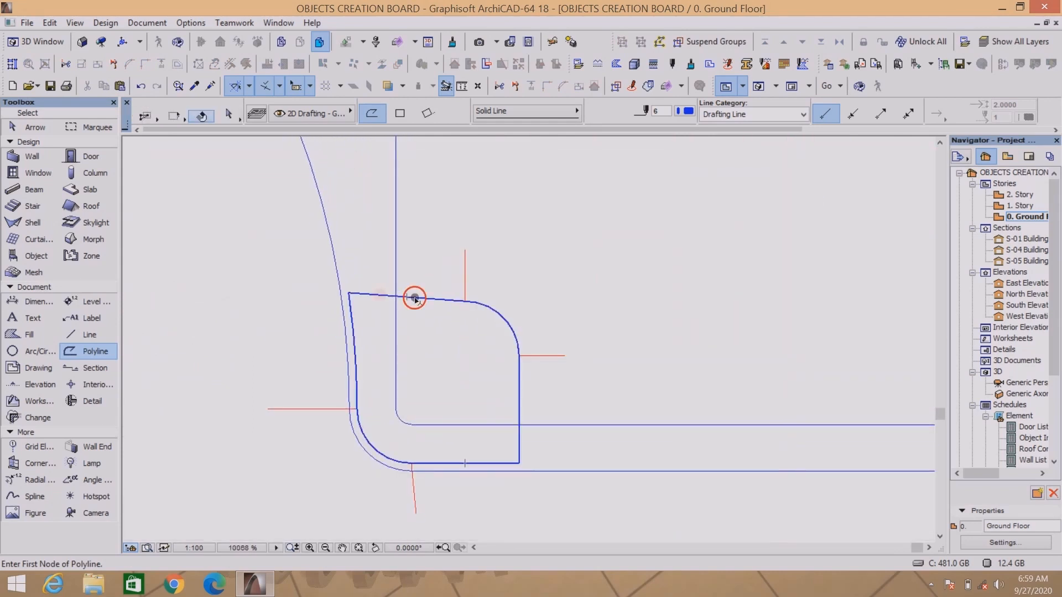
left_click(415, 301, "shift")
key("ctrl+d")
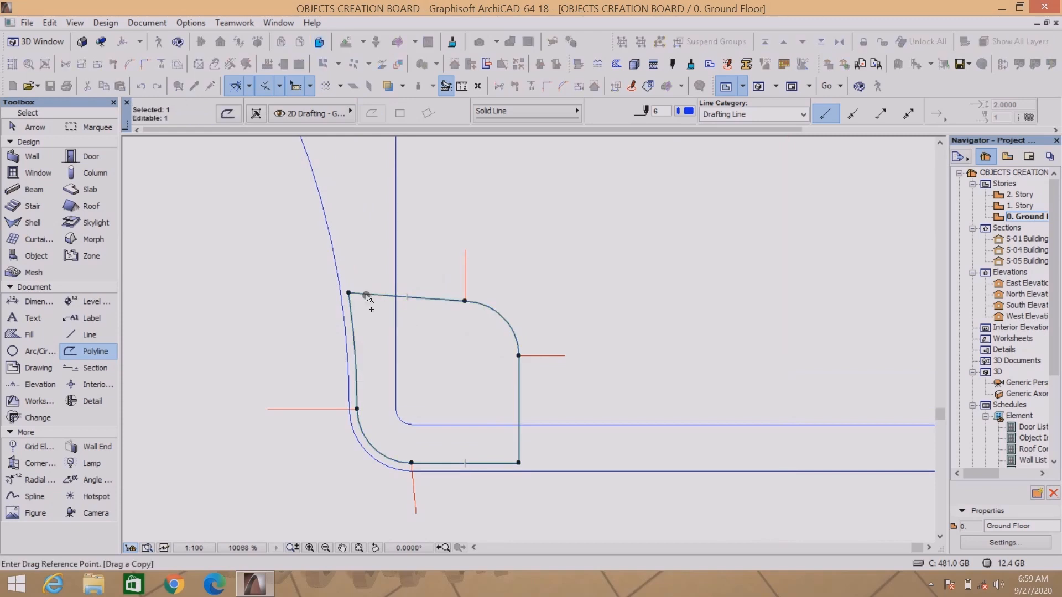
left_click(348, 294)
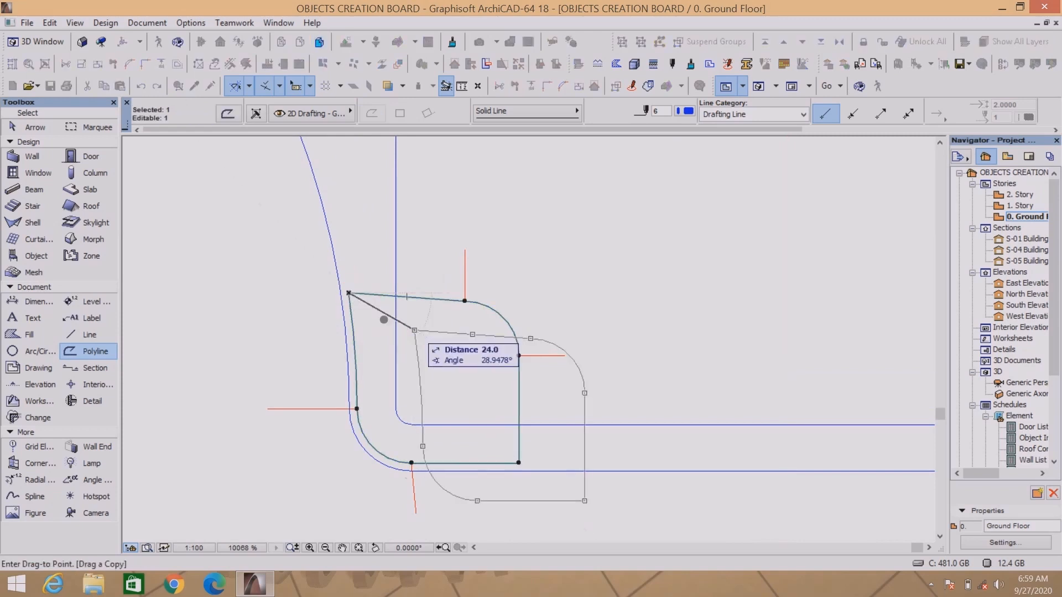
left_click(349, 294)
Offset all edges of the copied corner polyline outward by 2.5.
left_click(443, 300)
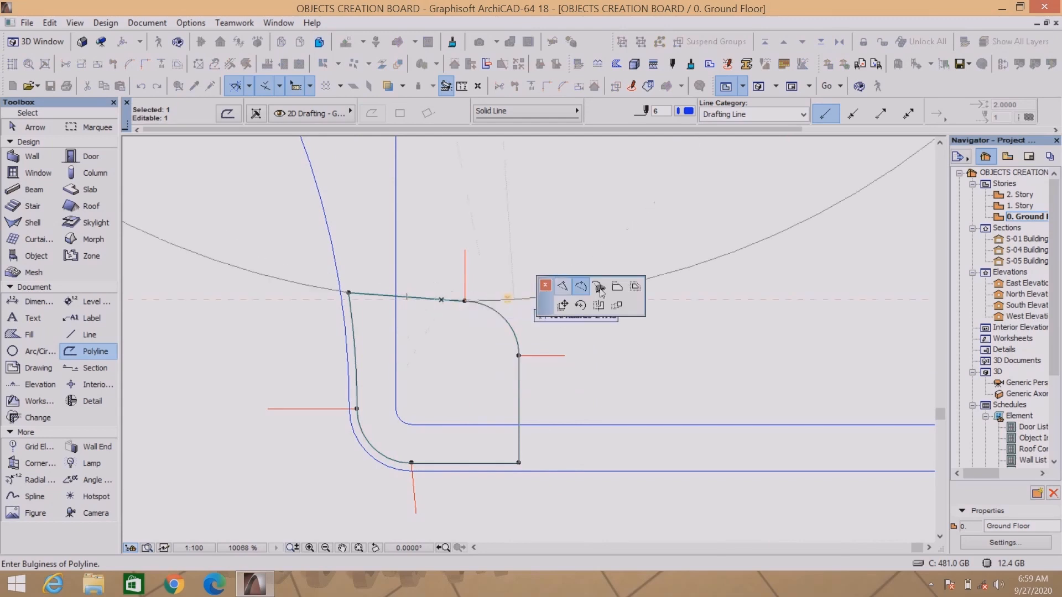
left_click(634, 286)
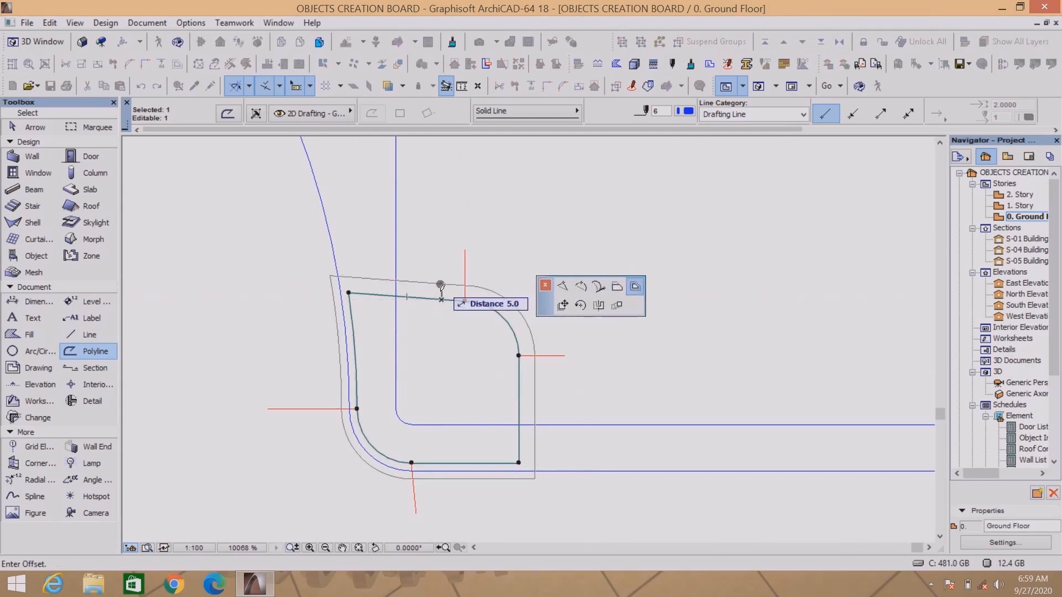
type("2.5")
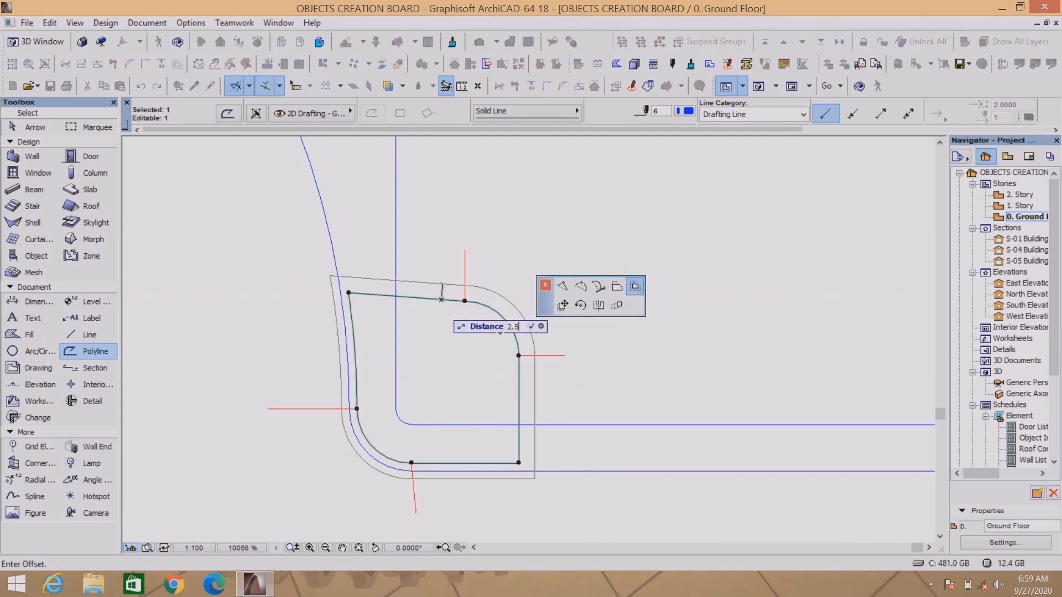
key("Return")
scroll(468, 448, "down", 3)
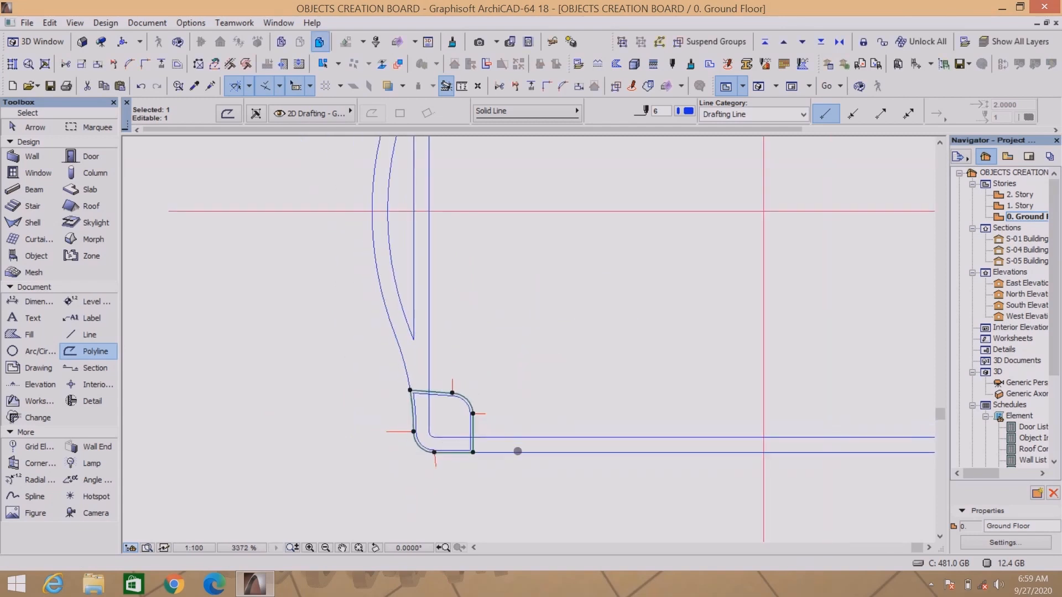
Mirror a copy of the outer lower-left corner polyline across the tabletop's vertical centre line.
key("Escape")
scroll(426, 343, "down", 3)
scroll(426, 347, "up", 3)
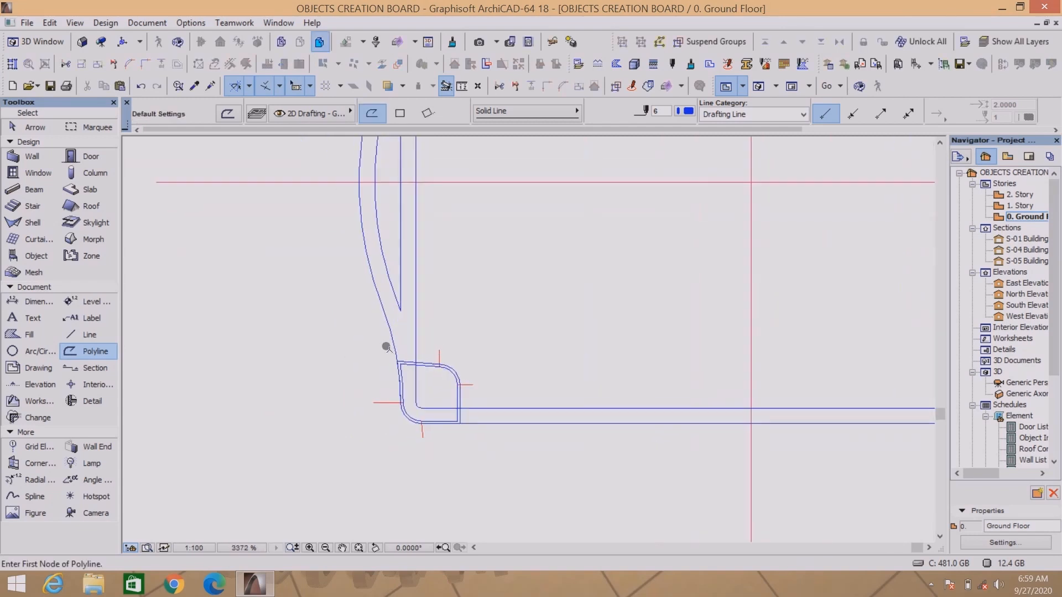
scroll(450, 407, "up", 5)
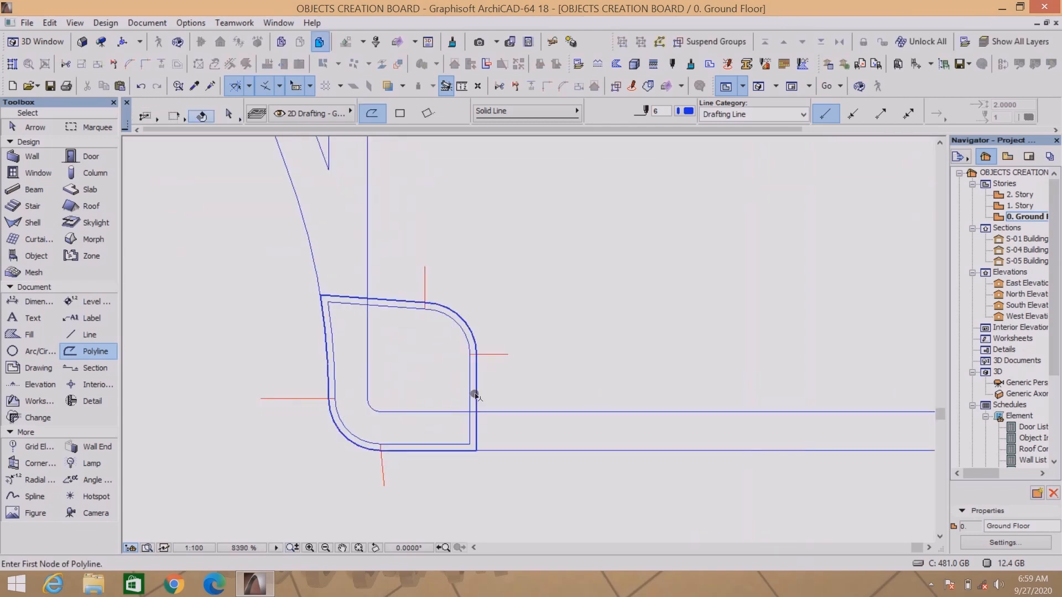
left_click(476, 398, "shift")
scroll(334, 391, "down", 4)
scroll(350, 387, "down", 1)
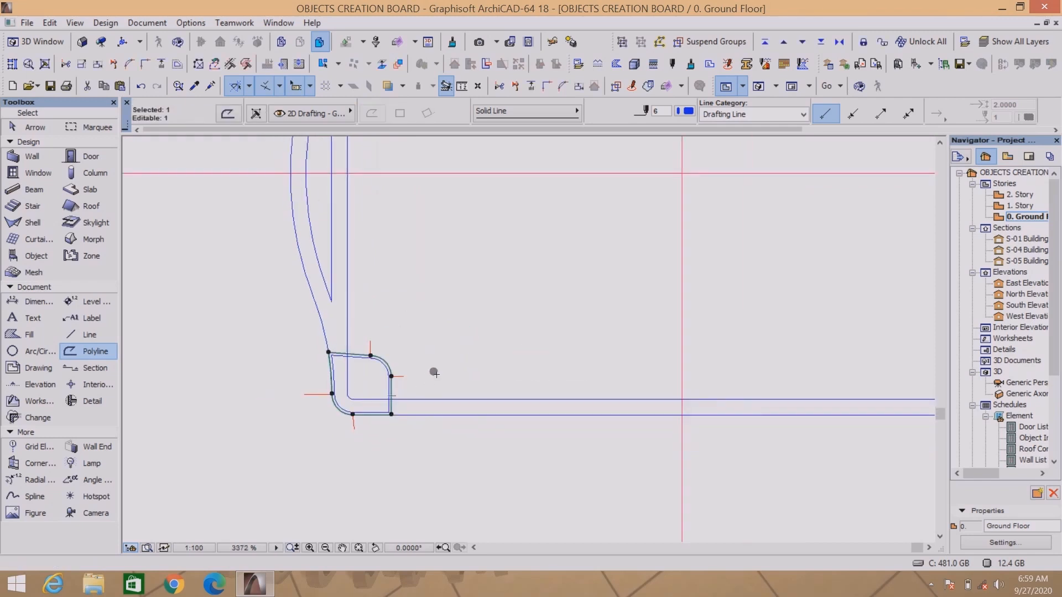
key("ctrl+alt+m")
scroll(448, 376, "down", 3)
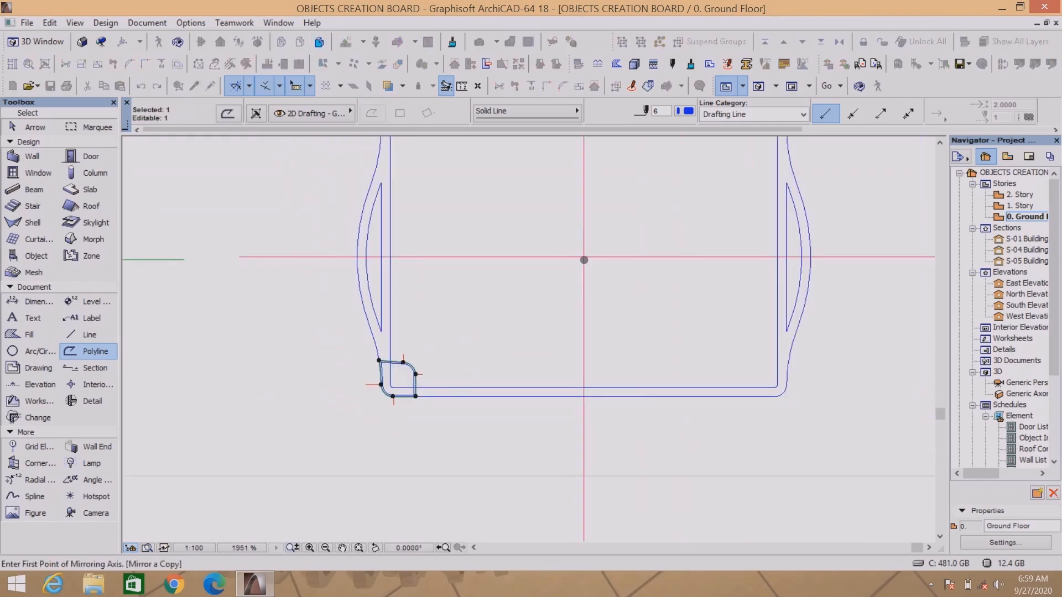
left_click(584, 260)
left_click(583, 446)
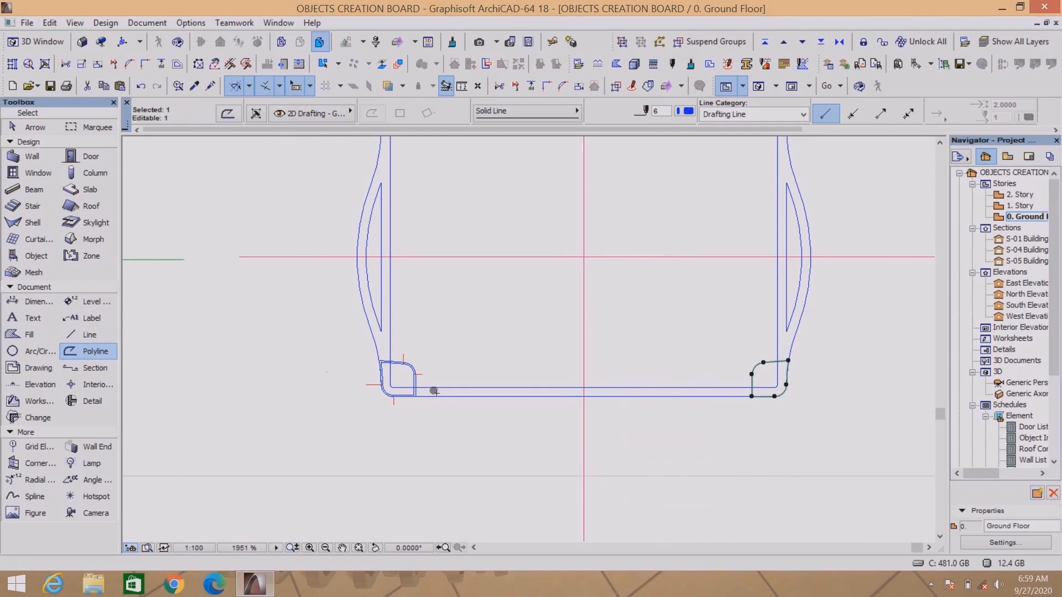
Mirror copies of both lower corner polylines across the horizontal centre line to the upper corners.
scroll(435, 392, "up", 6)
left_click(378, 361, "shift")
scroll(441, 368, "down", 7)
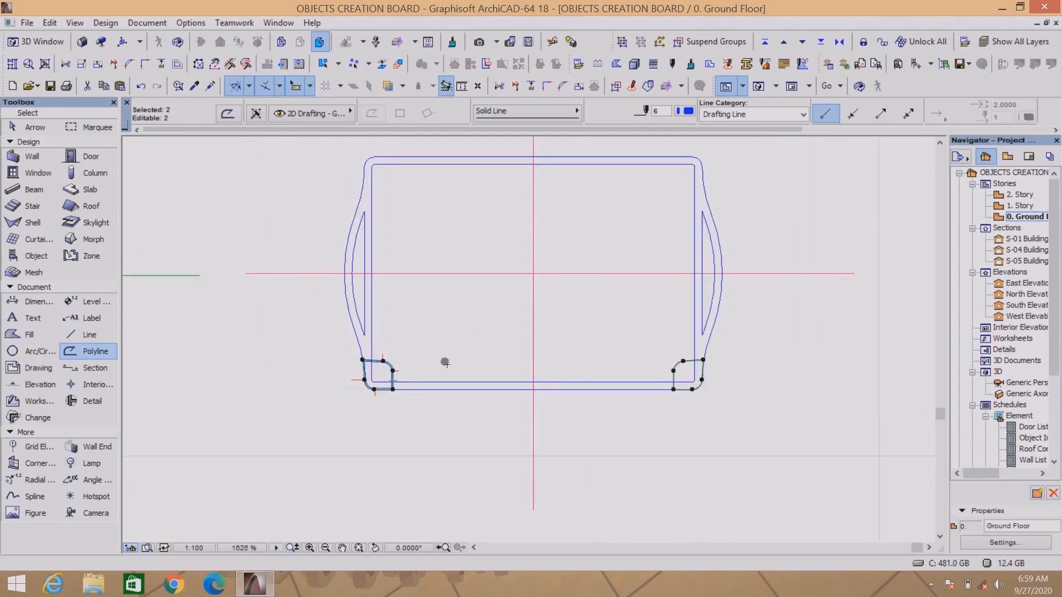
key("ctrl+alt+m")
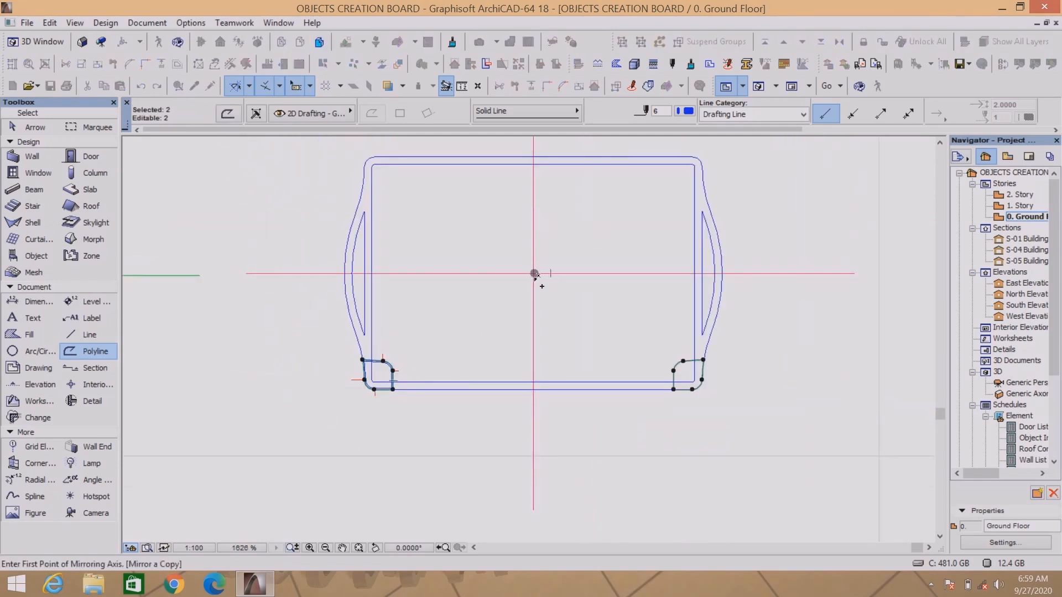
left_click(534, 274)
left_click(615, 273)
key("Escape")
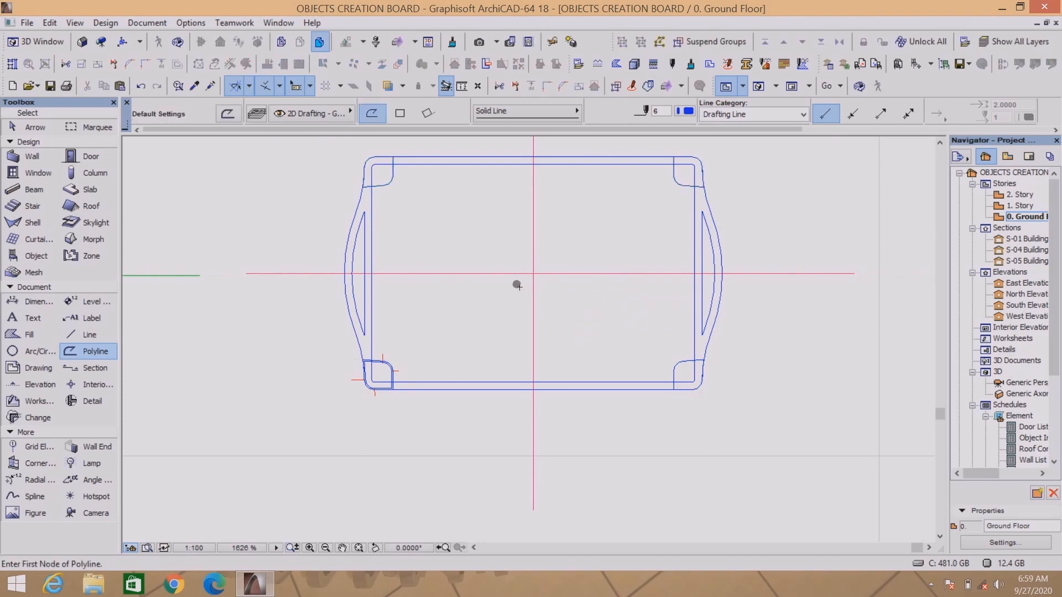
Start a polyline where the upper-left corner profile meets the outline and trace the profile's inner side with straight segments up to the top edge.
scroll(365, 175, "up", 5)
scroll(362, 195, "up", 13)
left_click(346, 298)
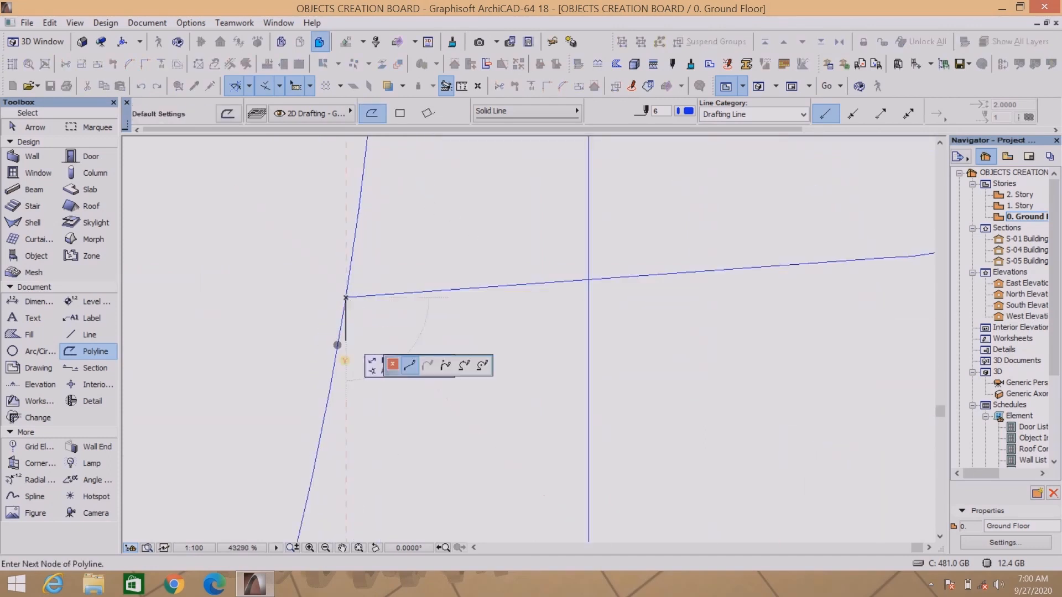
scroll(338, 344, "down", 4)
scroll(595, 342, "down", 4)
scroll(597, 330, "up", 4)
left_click(589, 329)
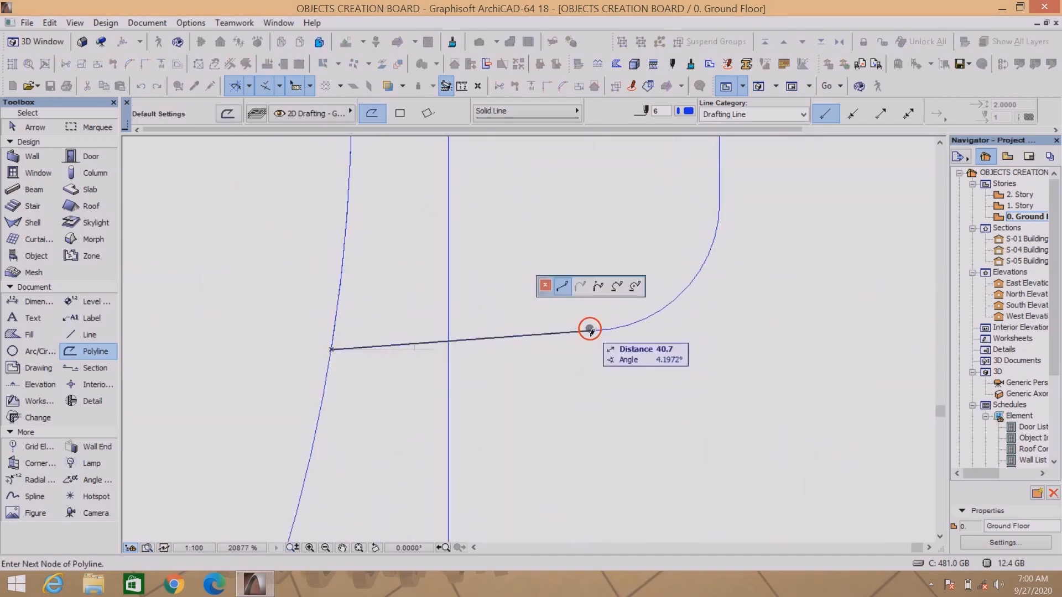
scroll(614, 400, "down", 5)
scroll(650, 298, "up", 2)
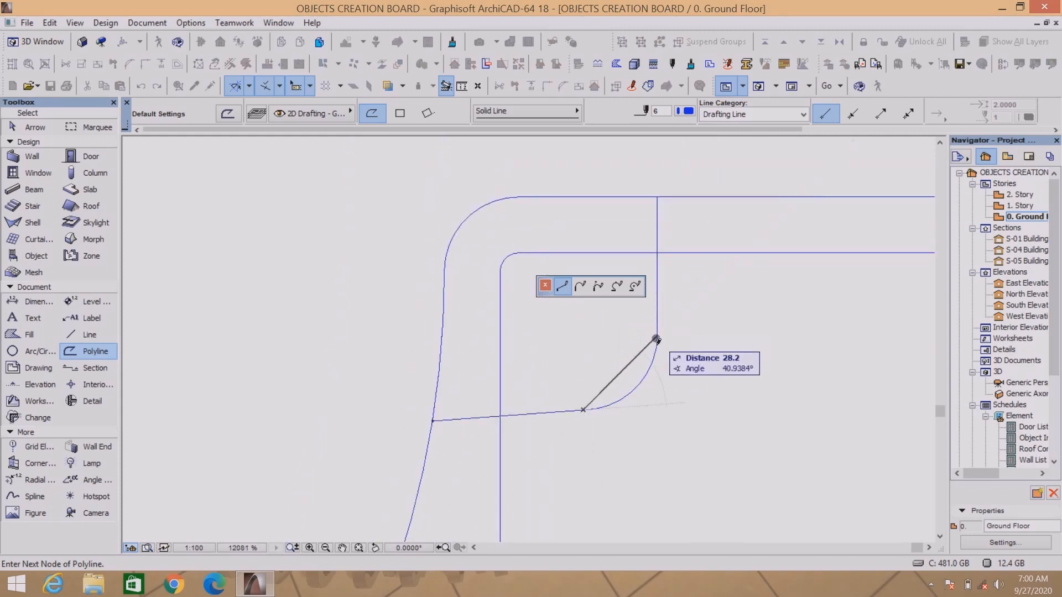
left_click(657, 198)
Continue the polyline along the top edge, around the upper-right corner profile and down to the upper end of the right bulge.
scroll(186, 312, "down", 11)
scroll(451, 320, "up", 4)
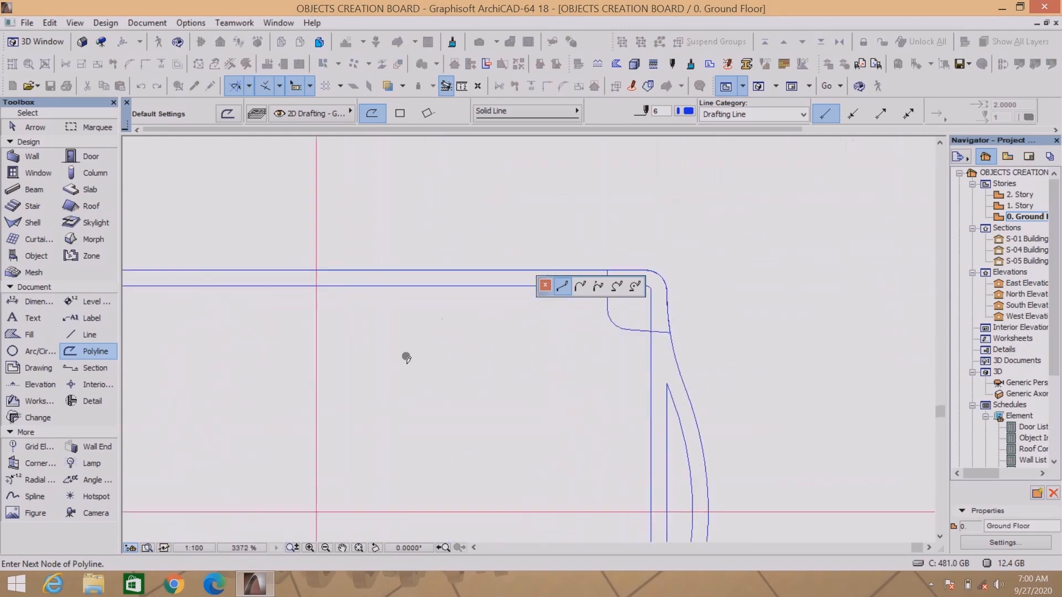
scroll(405, 358, "down", 4)
scroll(504, 318, "up", 4)
left_click(500, 316)
scroll(501, 355, "up", 5)
left_click(498, 355)
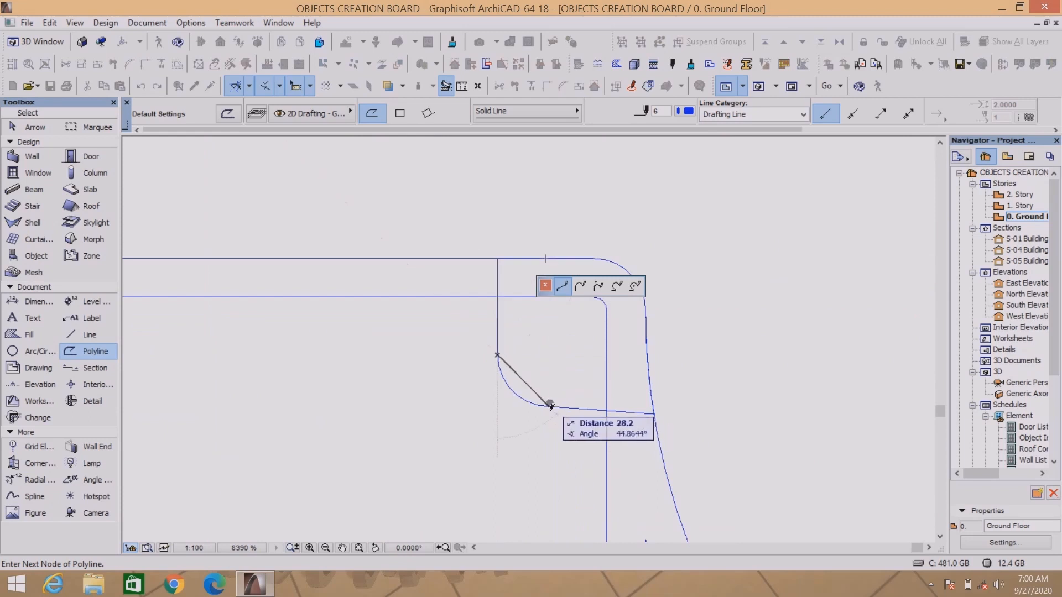
left_click(550, 407)
left_click(655, 415)
scroll(647, 416, "down", 4)
scroll(651, 431, "up", 2)
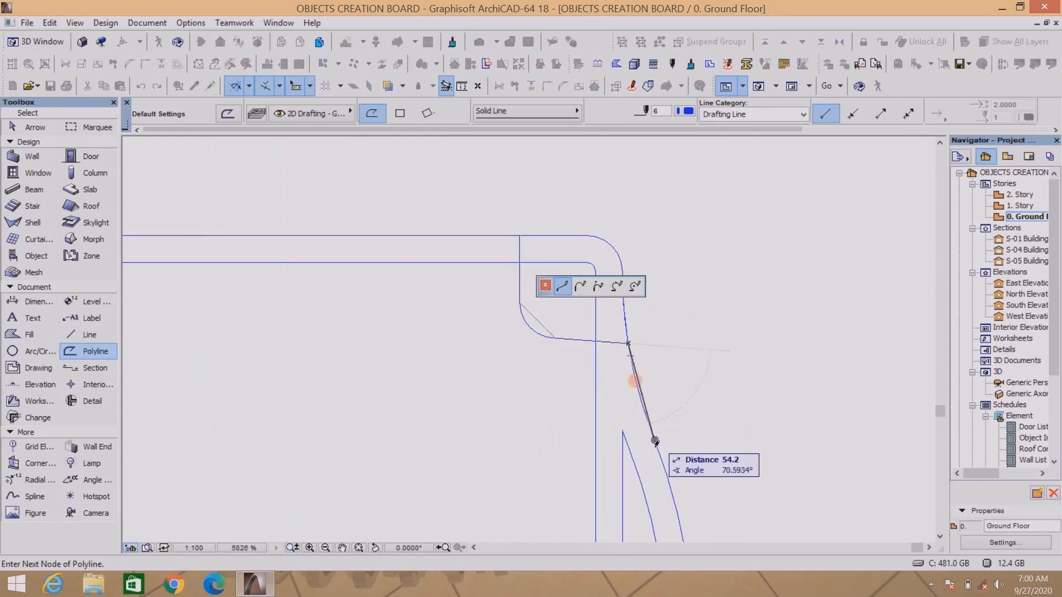
scroll(668, 330, "down", 8)
scroll(674, 400, "up", 6)
scroll(659, 439, "down", 4)
scroll(702, 456, "up", 2)
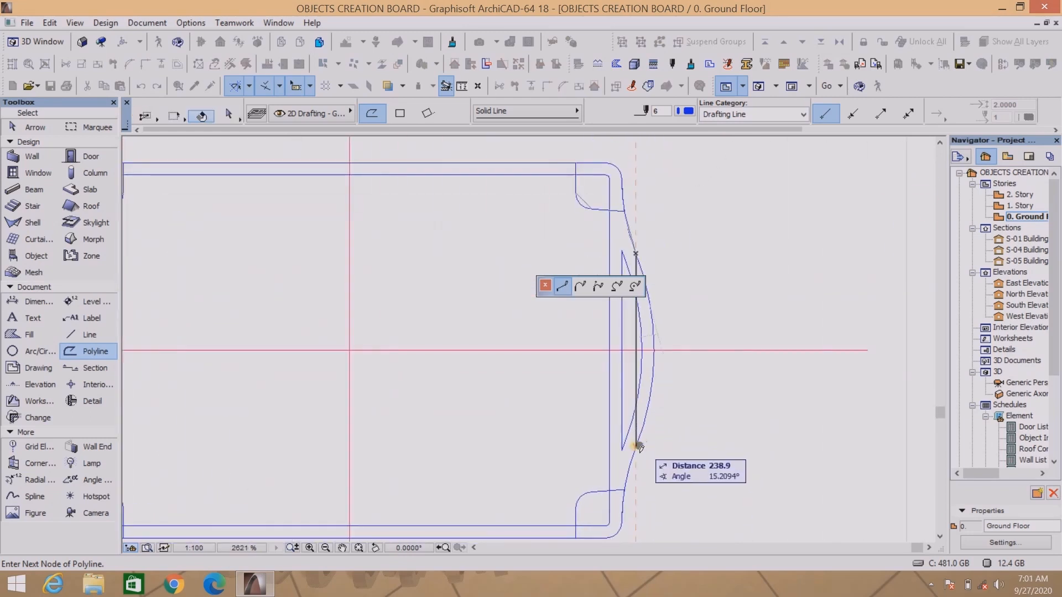
Continue the polyline straight across the right bulge and around the lower-right corner profile to the bottom edge.
scroll(713, 444, "up", 7)
left_click(635, 419)
scroll(662, 375, "down", 4)
scroll(633, 474, "up", 3)
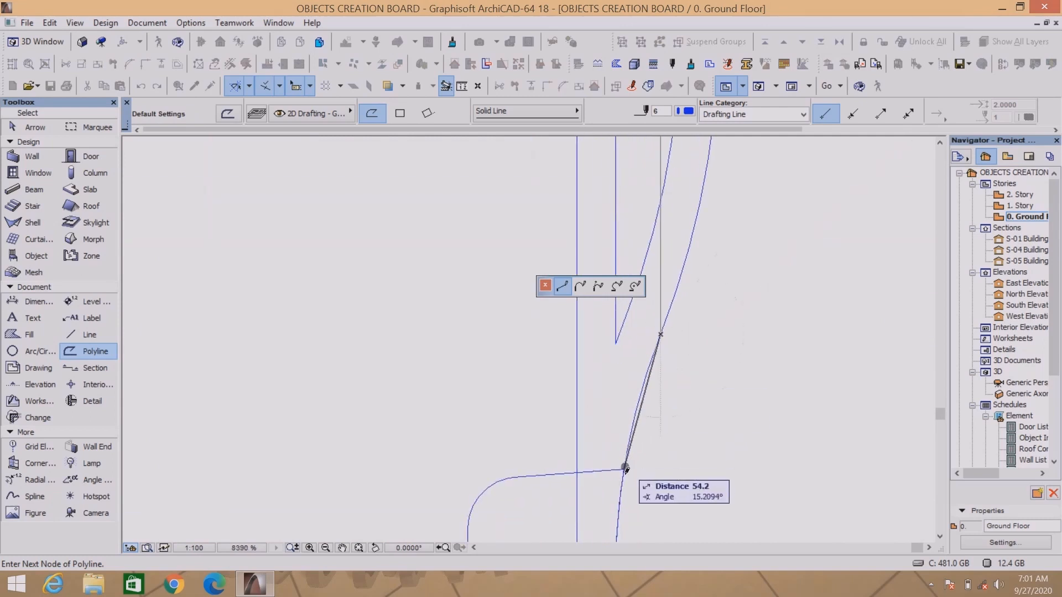
left_click(625, 469)
middle_click_drag(532, 477, 616, 376)
left_click(602, 375)
left_click(552, 426)
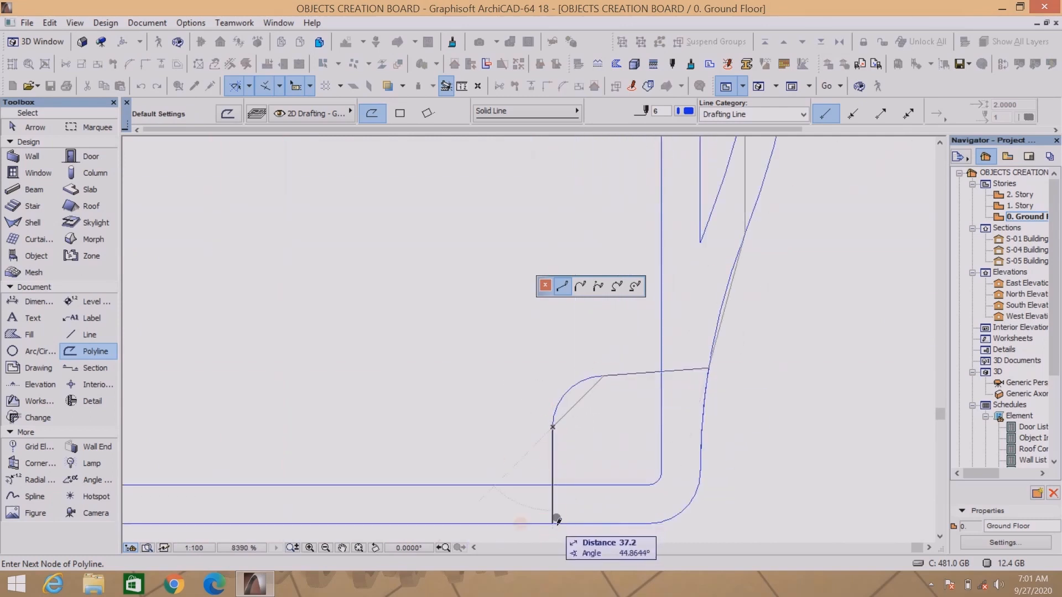
left_click(553, 524)
Carry the polyline along the bottom edge, around the lower-left corner profile and up the left side, closing it at its start point.
scroll(587, 475, "down", 10)
scroll(510, 445, "up", 5)
scroll(511, 446, "up", 5)
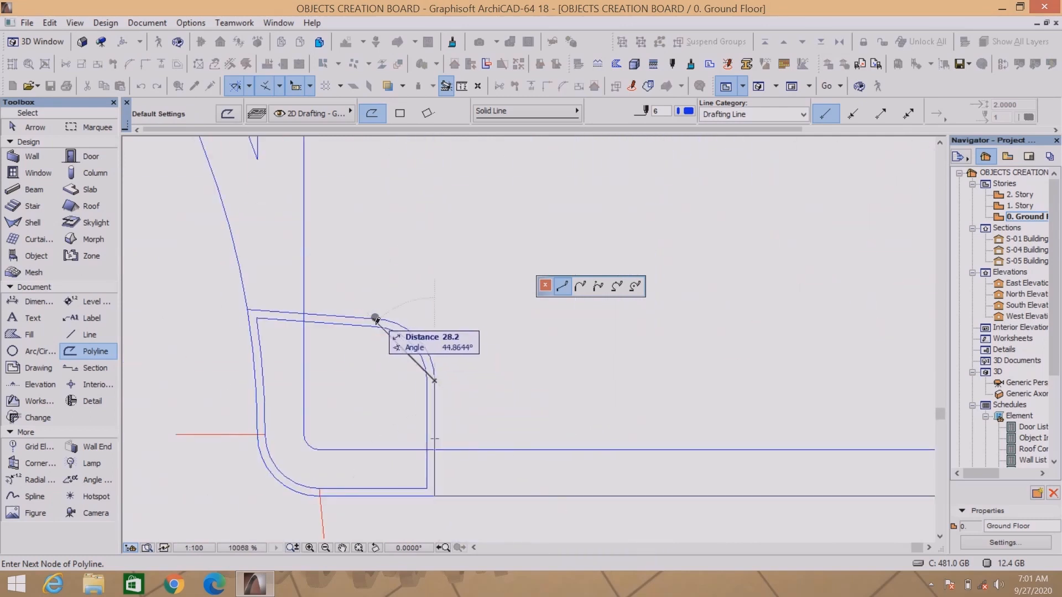
scroll(326, 353, "up", 2)
left_click(331, 352)
scroll(332, 351, "down", 1)
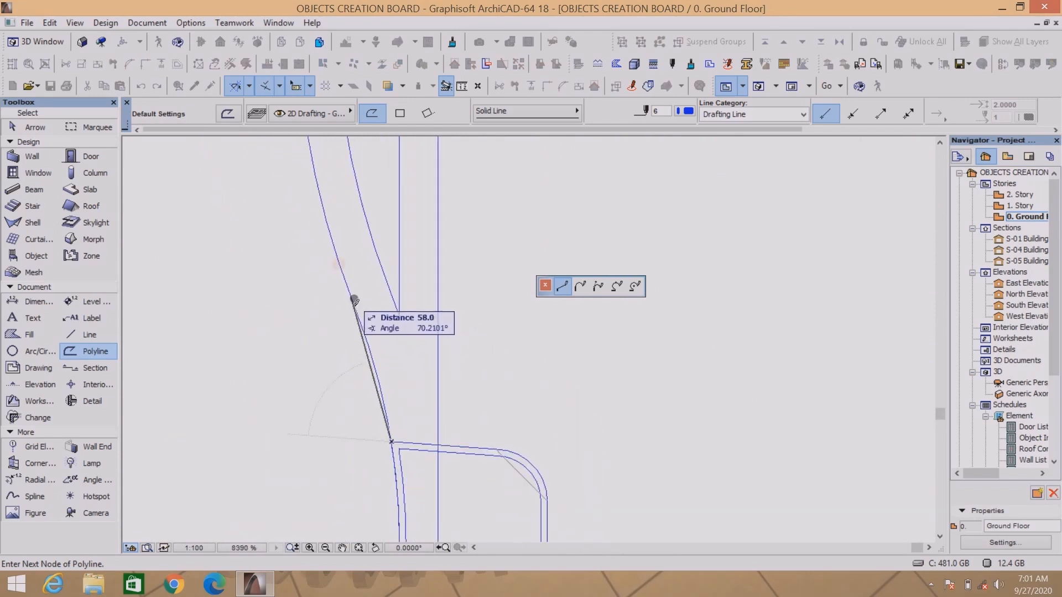
scroll(422, 434, "down", 5)
scroll(417, 327, "up", 4)
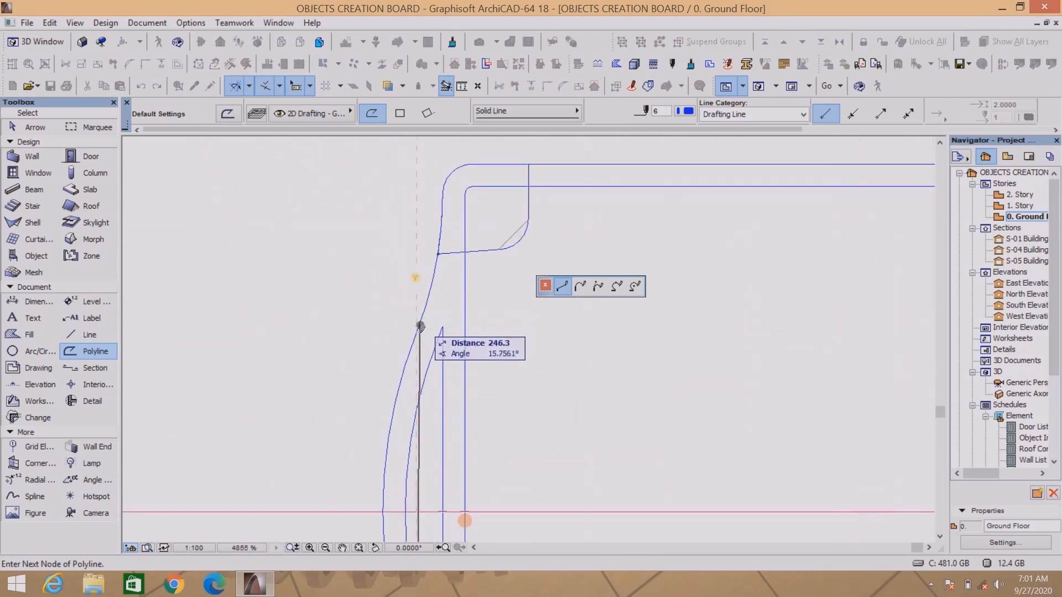
left_click(416, 332)
double_click(437, 254)
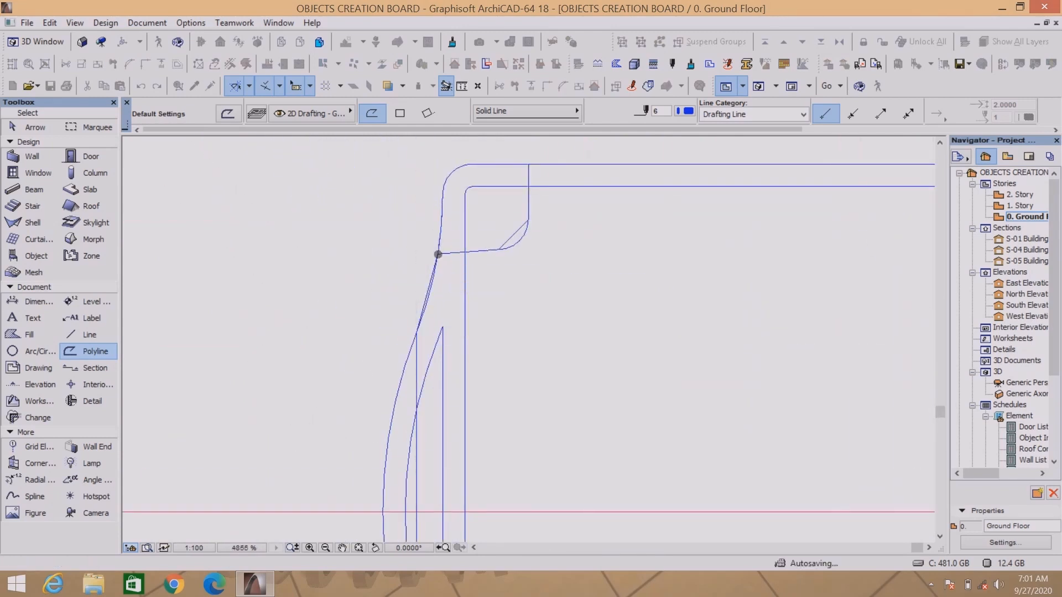
Select the closed polyline and curve its long left edge outward to match the outline's left bulge.
left_click(420, 367, "shift")
scroll(429, 369, "down", 7)
scroll(432, 406, "up", 8)
left_click(410, 420)
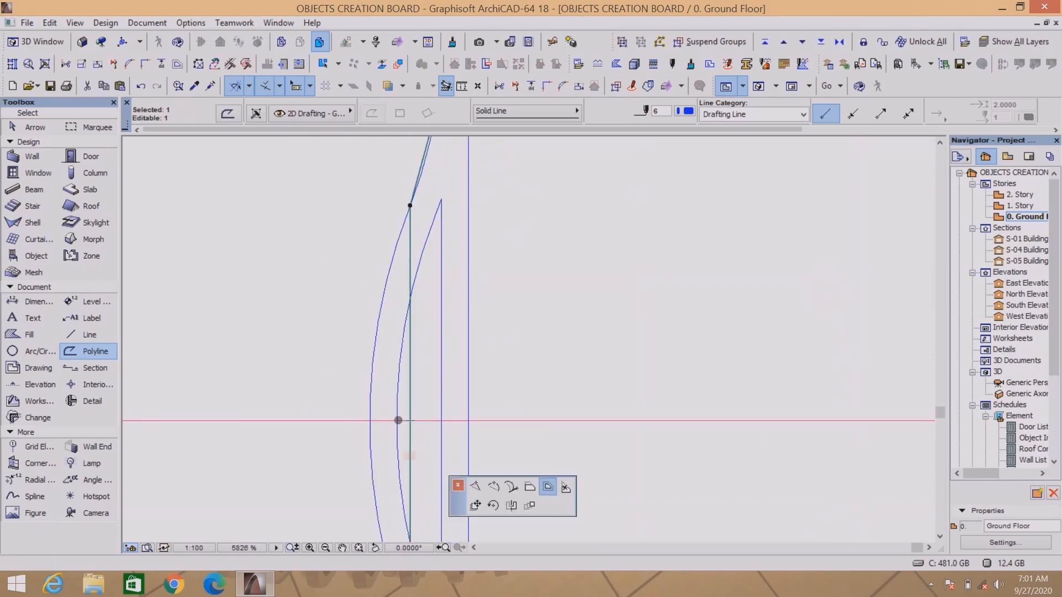
left_click(493, 505)
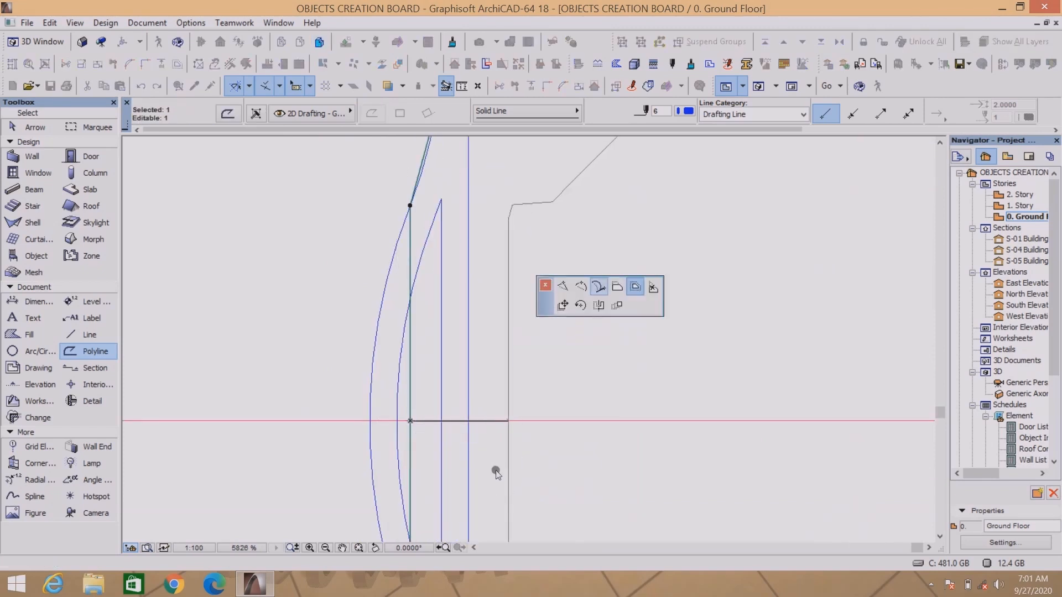
left_click(581, 285)
left_click(370, 421)
scroll(379, 426, "down", 5)
scroll(398, 276, "up", 2)
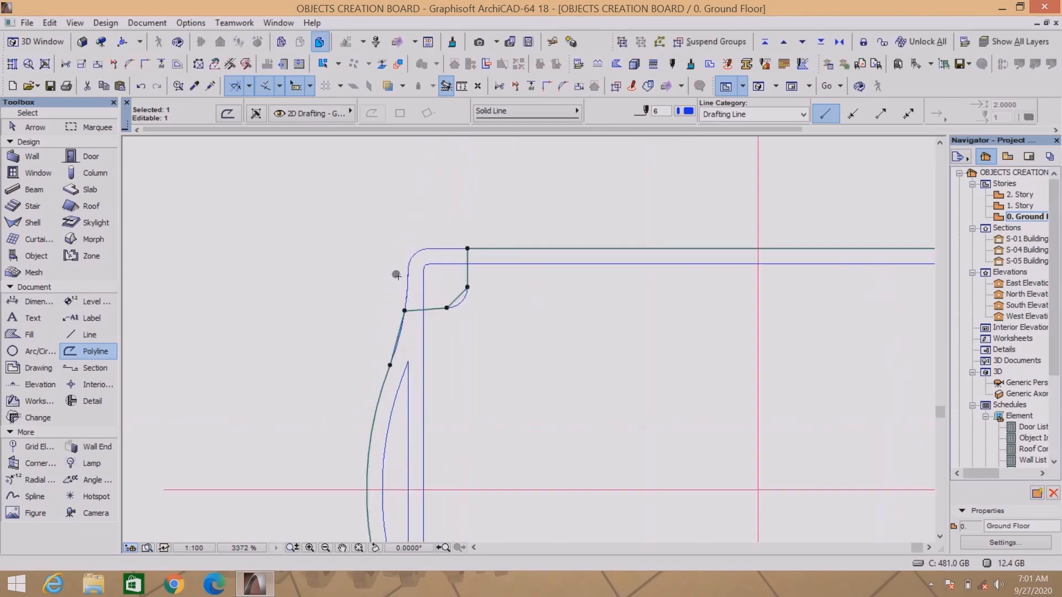
Curve the polyline's short upper-left side edge onto the outline and its upper-left corner diagonal into the profile's arc of radius 20.
scroll(398, 309, "up", 11)
left_click(393, 363)
left_click(406, 368)
scroll(407, 367, "down", 11)
scroll(432, 342, "up", 10)
left_click(422, 324)
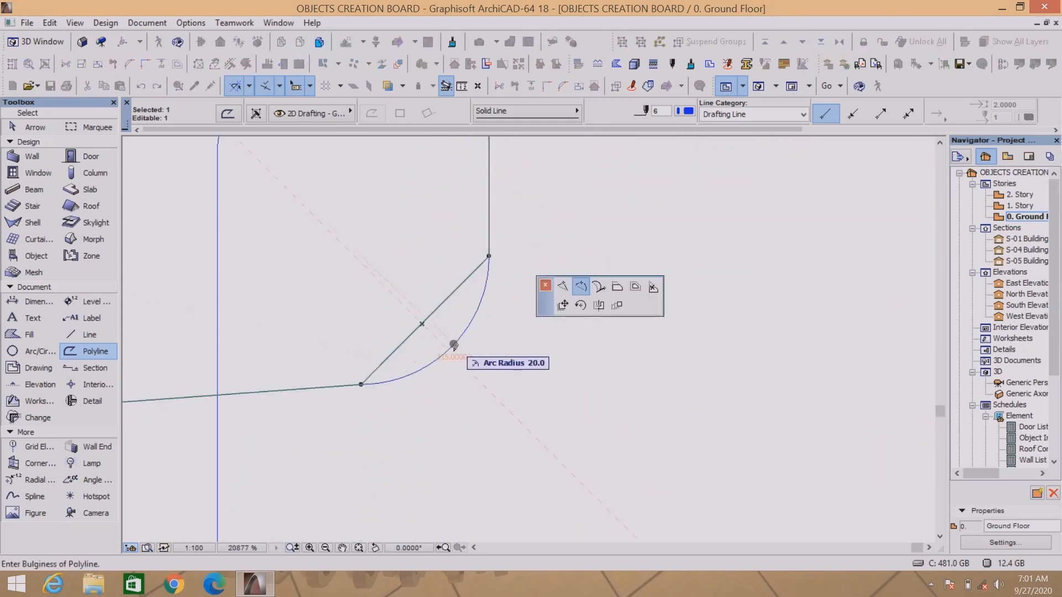
left_click(454, 346)
Curve the polyline's upper-right corner diagonal and the short side edge below it to match the corner profile and outline.
scroll(453, 345, "down", 14)
scroll(769, 338, "up", 6)
scroll(675, 385, "up", 6)
left_click(653, 296)
left_click(655, 330)
scroll(656, 330, "down", 7)
scroll(738, 360, "up", 5)
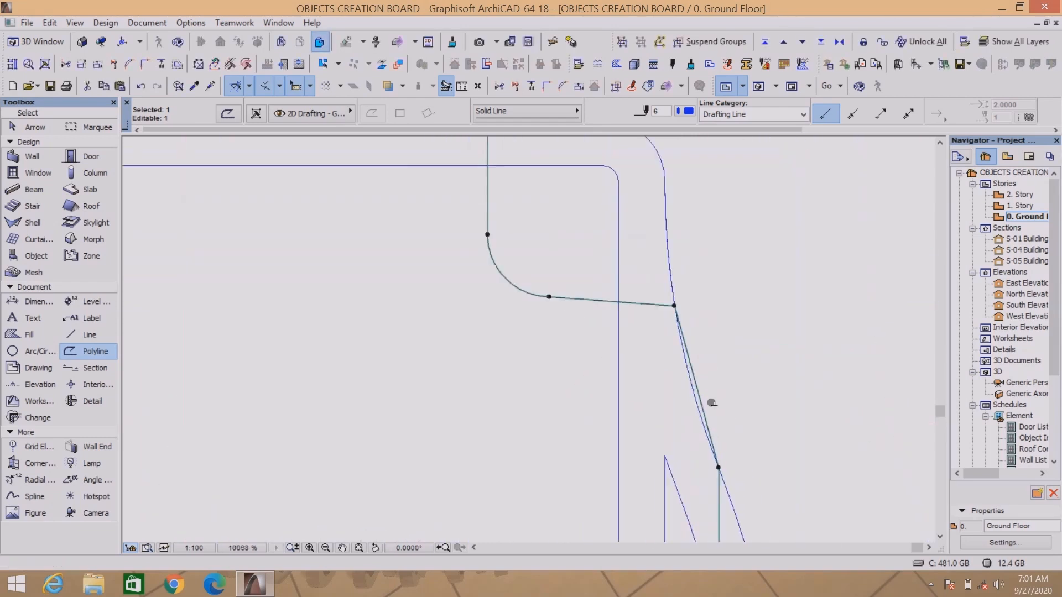
scroll(710, 401, "up", 5)
left_click(681, 378)
left_click(666, 374)
Curve the polyline's long right edge outward to match the outline's right bulge.
scroll(667, 375, "down", 11)
scroll(678, 491, "up", 6)
left_click(649, 498)
left_click(720, 494)
scroll(718, 495, "down", 12)
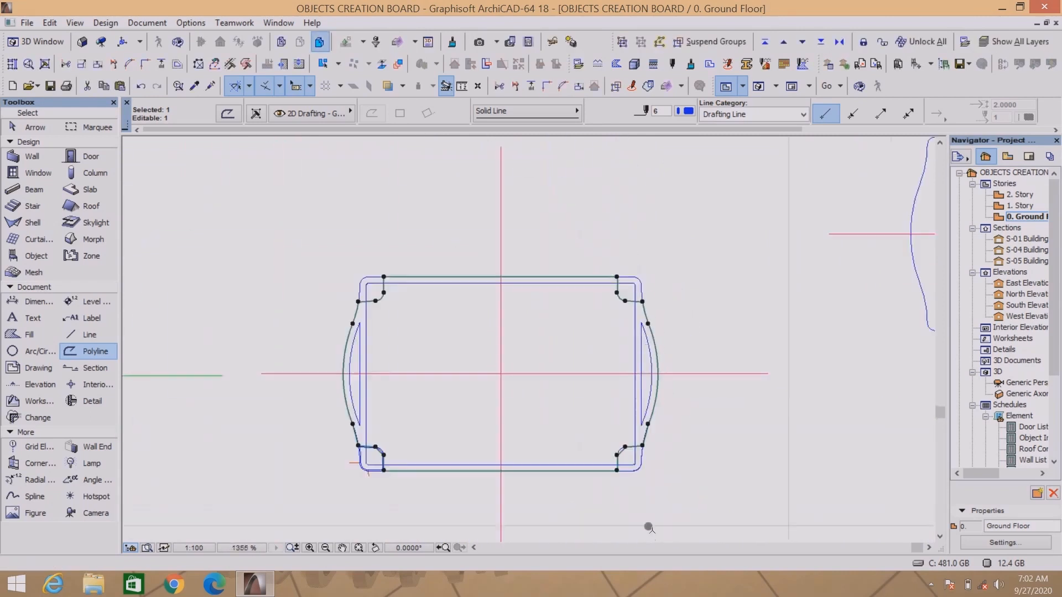
Curve the polyline's short lower-right side edge and its lower-right corner diagonal to match the outline and corner profile.
scroll(632, 470, "up", 13)
scroll(685, 334, "down", 10)
scroll(708, 296, "up", 10)
left_click(648, 297)
left_click(637, 322)
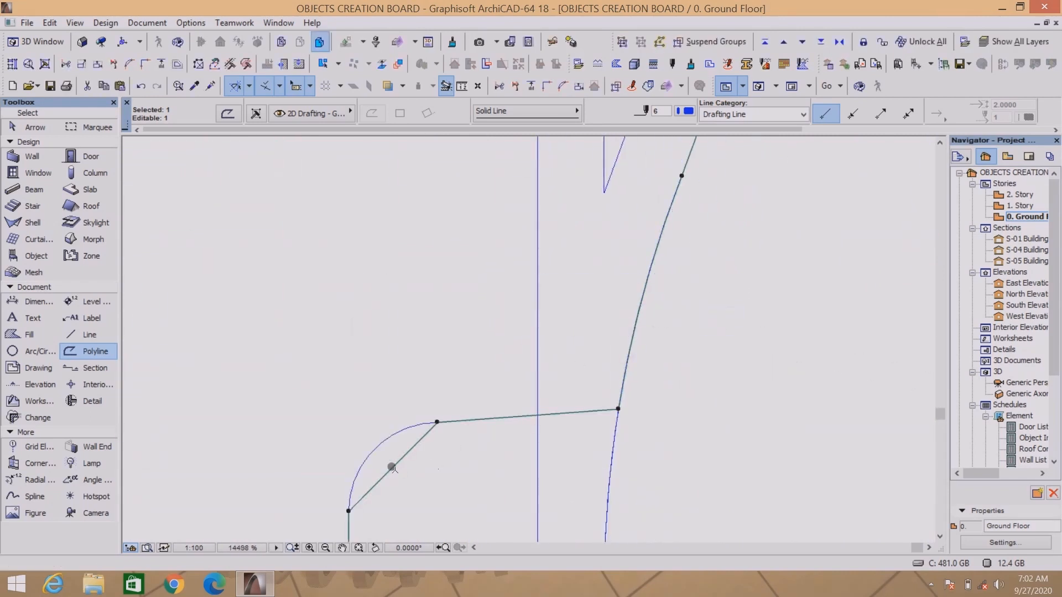
left_click(393, 468)
left_click(375, 449)
Curve the polyline's lower-left corner diagonal and the short side edge above it to match the corner profile and outline.
scroll(773, 343, "down", 12)
scroll(430, 326, "up", 14)
left_click(469, 332)
left_click(500, 312)
scroll(500, 312, "down", 6)
scroll(365, 244, "up", 9)
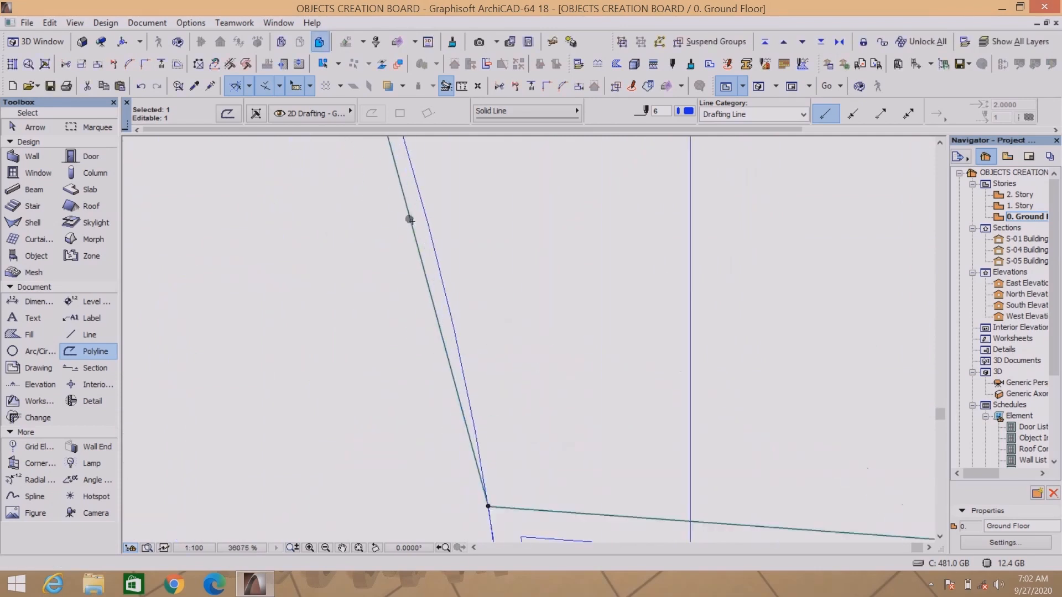
left_click(411, 220)
left_click(427, 223)
scroll(468, 376, "down", 13)
scroll(451, 228, "up", 3)
scroll(442, 286, "down", 4)
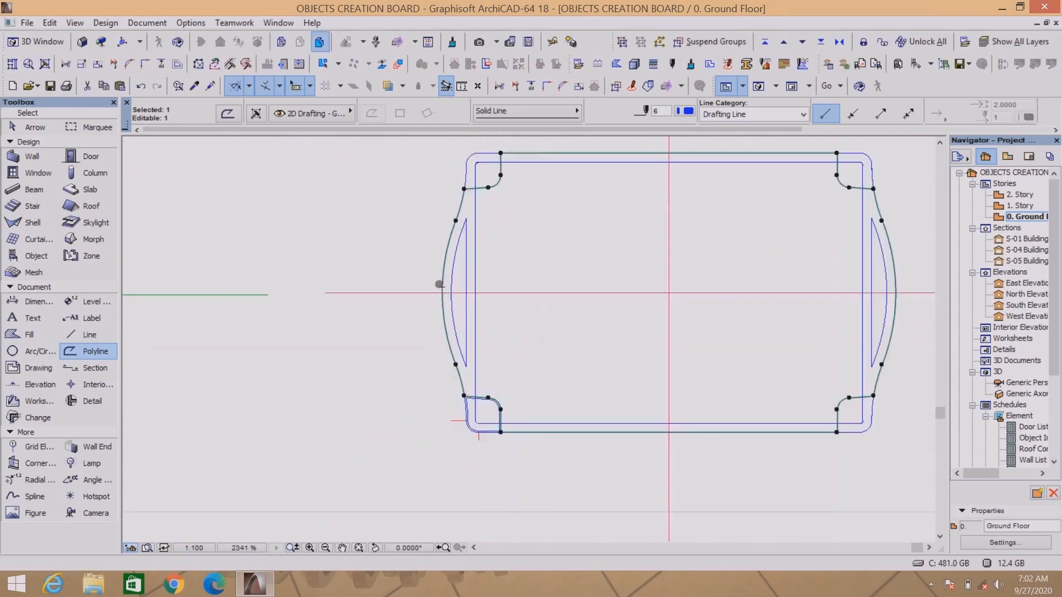
Offset all edges of the closed inner polyline outward by a distance of 2.
scroll(439, 285, "down", 5)
scroll(498, 233, "up", 4)
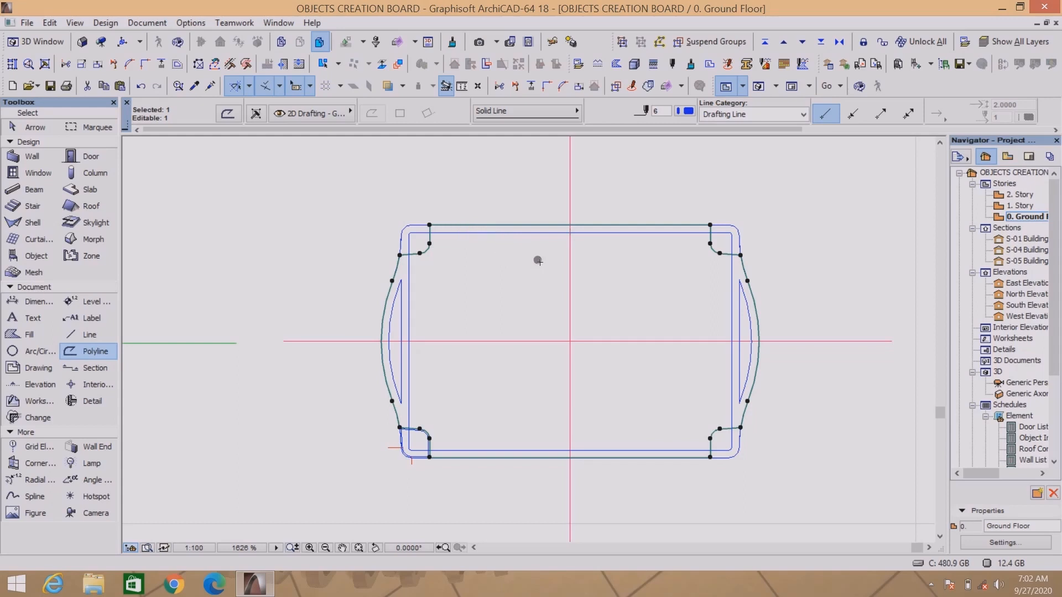
scroll(529, 242, "down", 5)
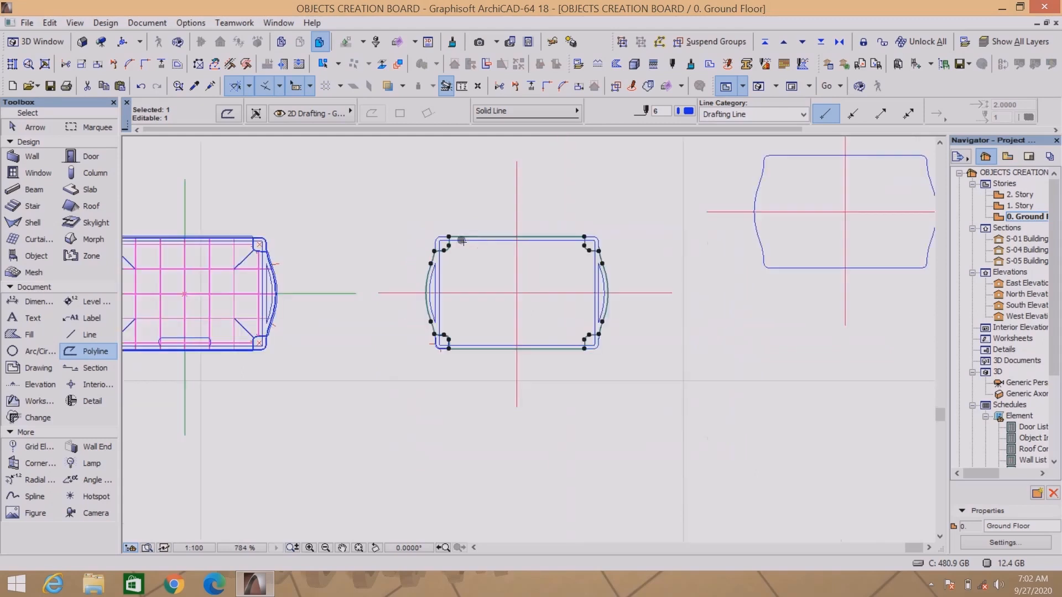
scroll(450, 216, "up", 4)
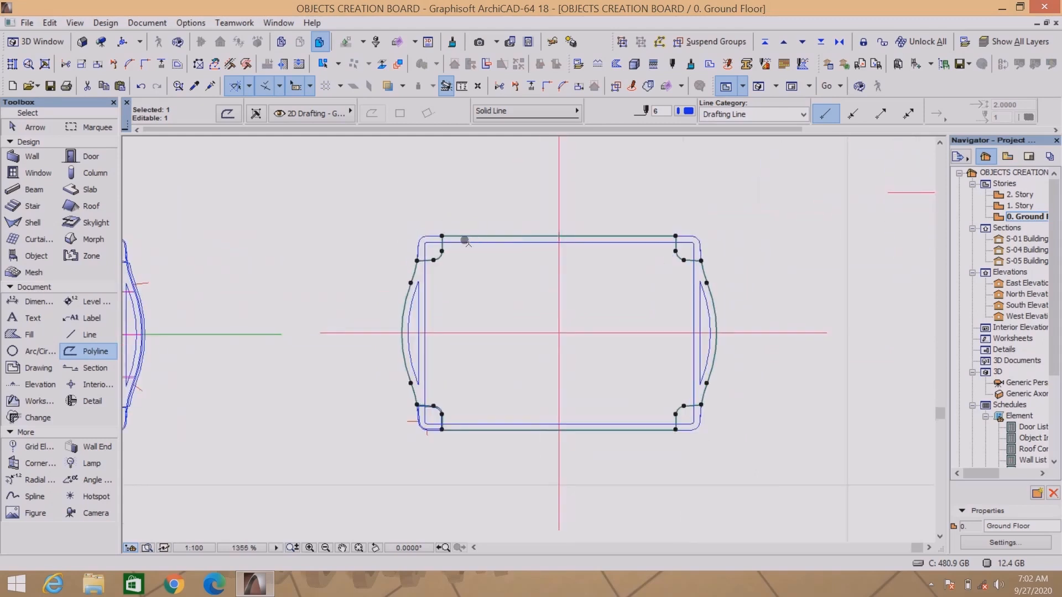
scroll(468, 243, "up", 3)
scroll(467, 244, "down", 3)
scroll(467, 244, "up", 4)
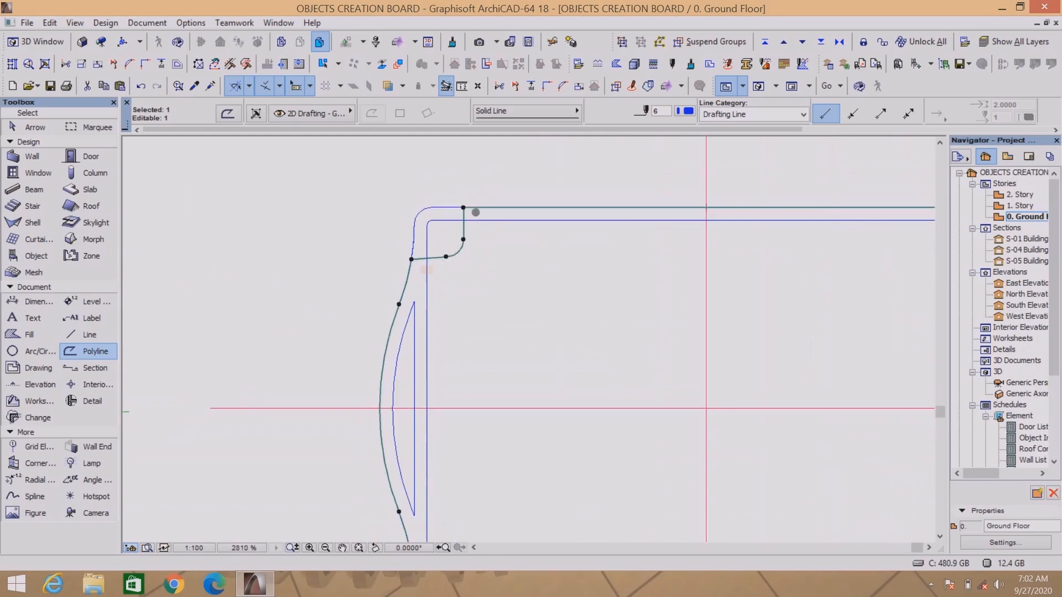
scroll(476, 211, "down", 2)
left_click(553, 250)
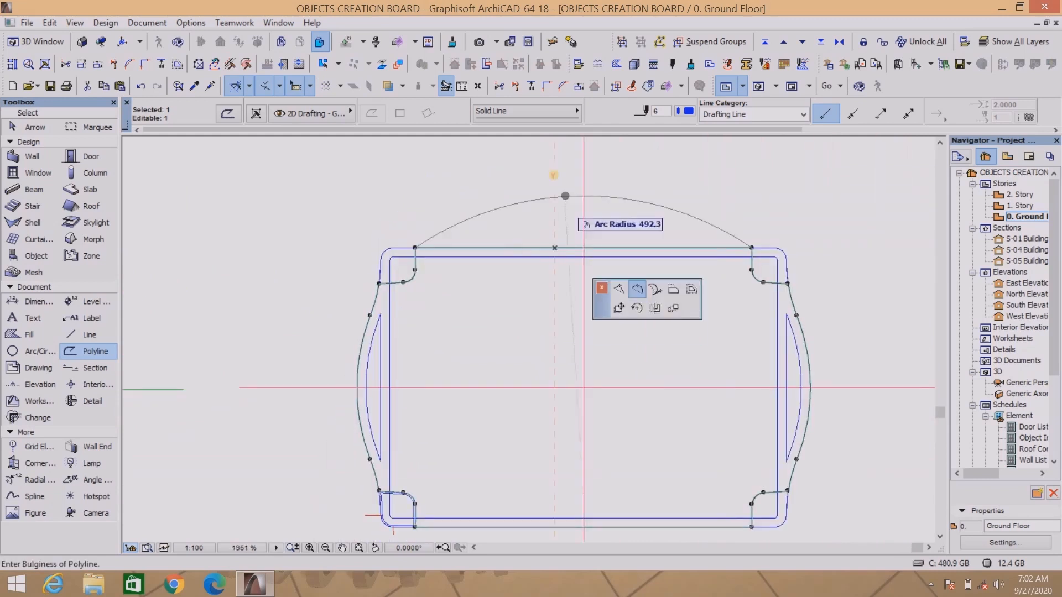
left_click(636, 289)
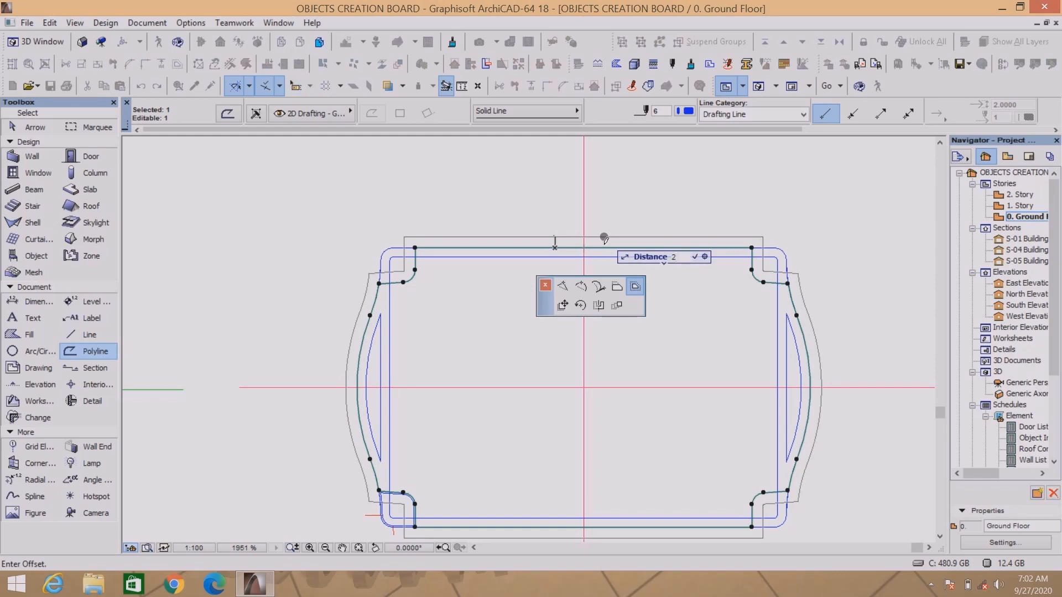
type("2")
key("Return")
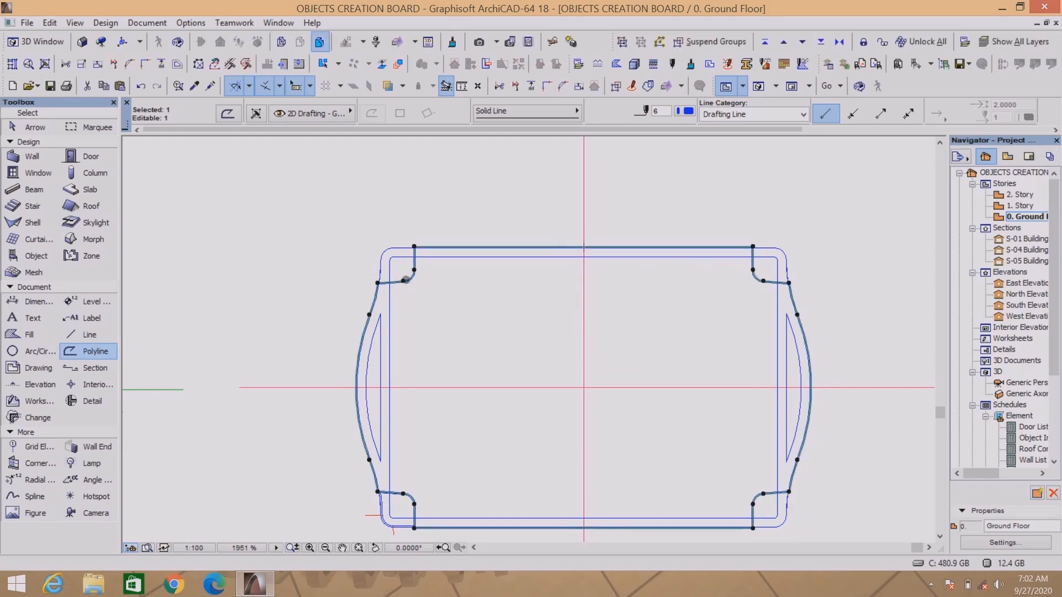
scroll(406, 280, "up", 10)
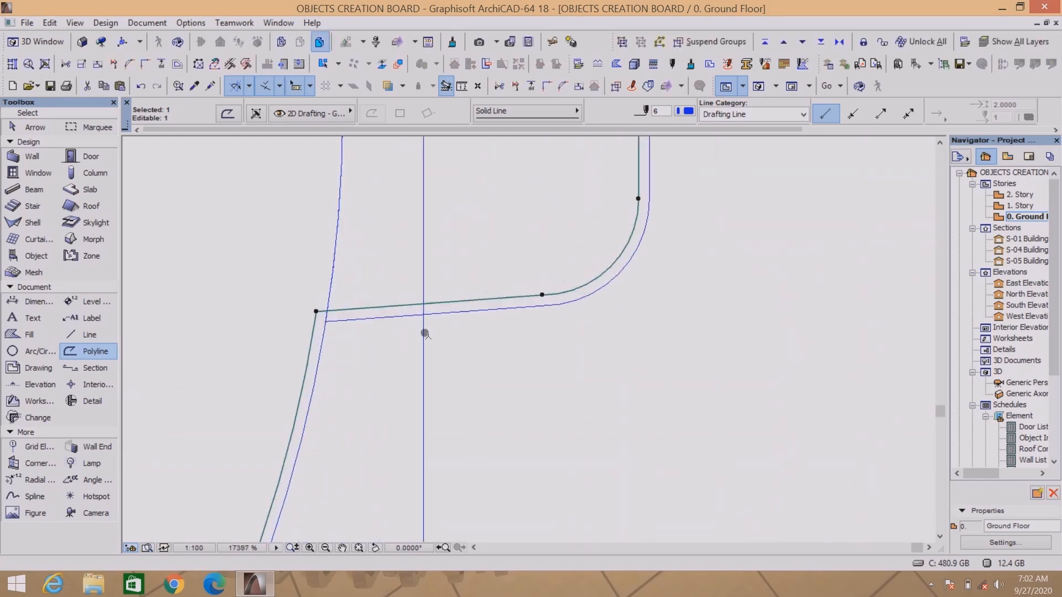
scroll(574, 332, "down", 4)
scroll(617, 157, "up", 7)
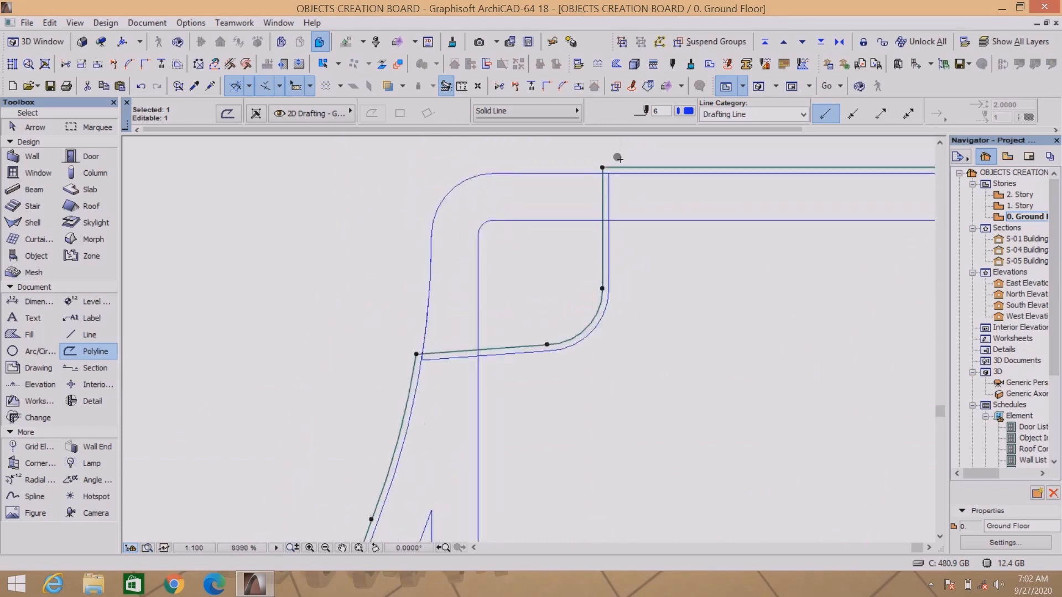
left_click(598, 221)
scroll(615, 191, "down", 5)
key("Escape")
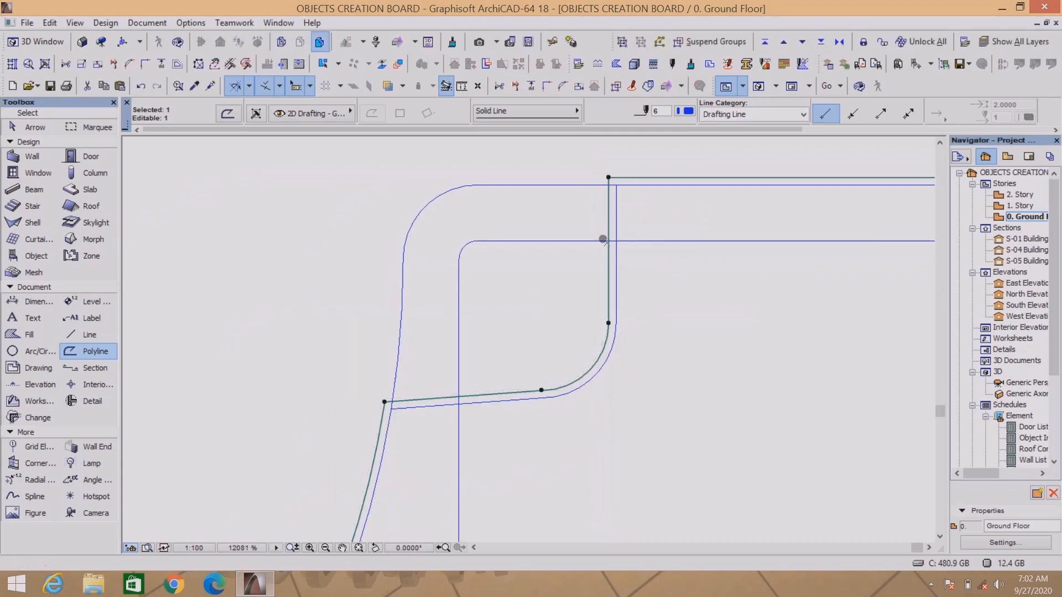
Offset the polyline's slanted edge and vertical edge at the upper-left corner individually back onto the corner profile.
scroll(528, 408, "up", 5)
left_click(486, 372)
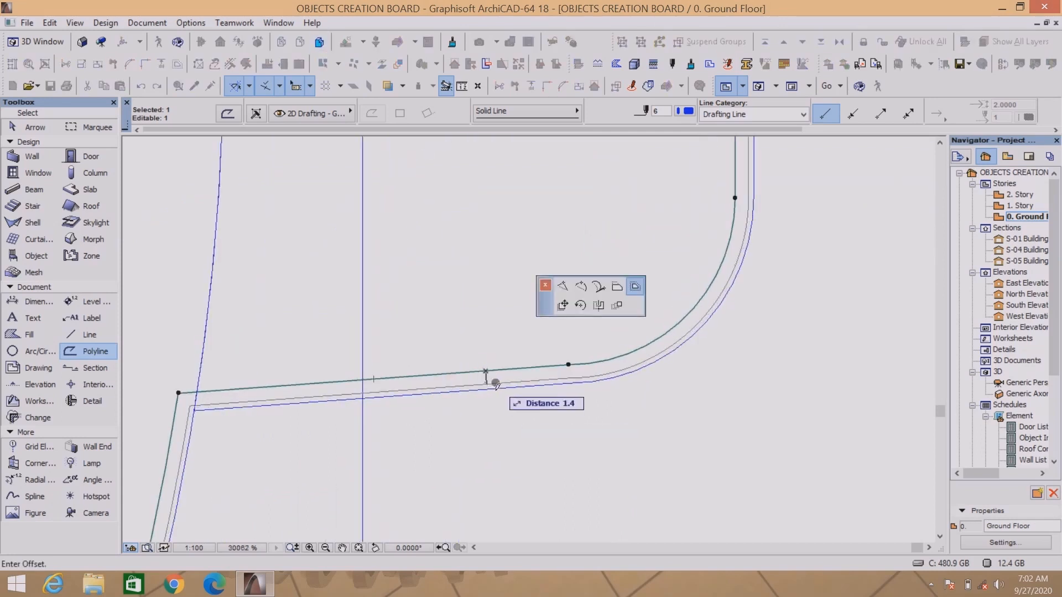
left_click(617, 288)
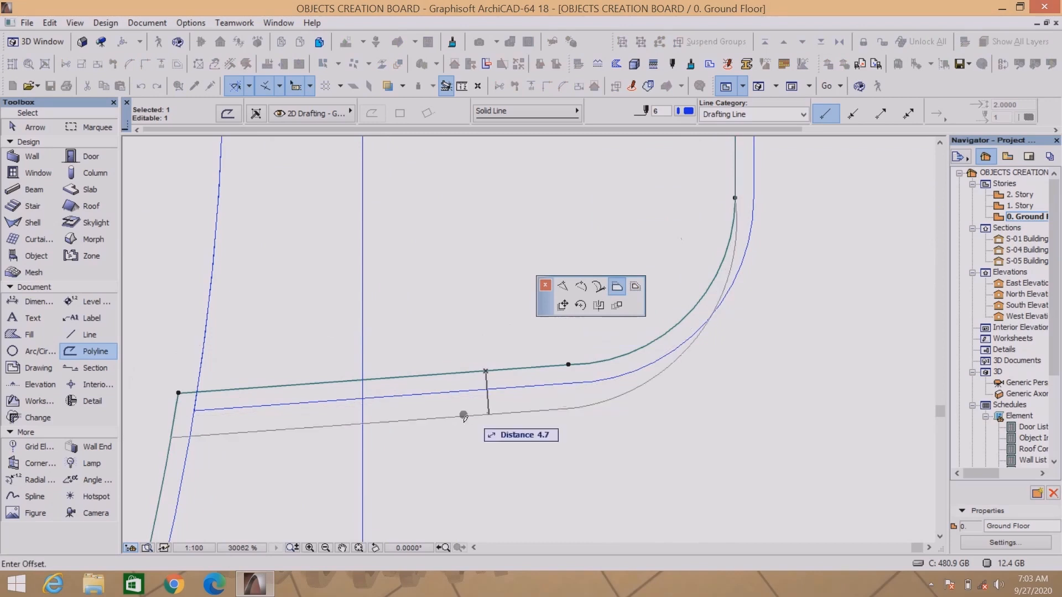
left_click(490, 391)
left_click(573, 279)
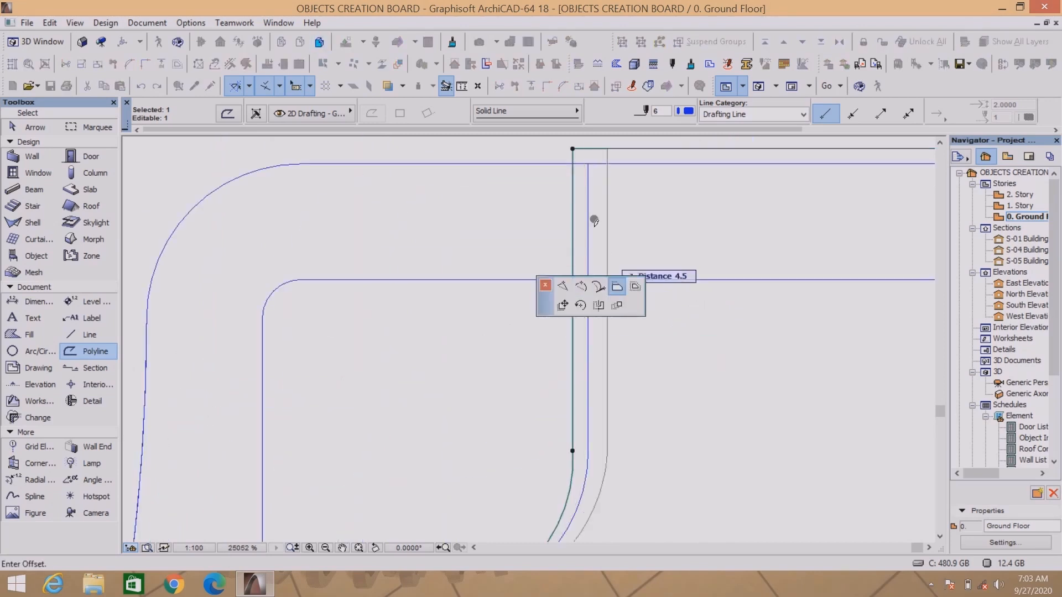
left_click(590, 217)
Offset the polyline's rounded edge at the upper-left corner onto the corner profile's arc.
scroll(542, 205, "down", 3)
scroll(535, 317, "up", 15)
left_click(560, 319)
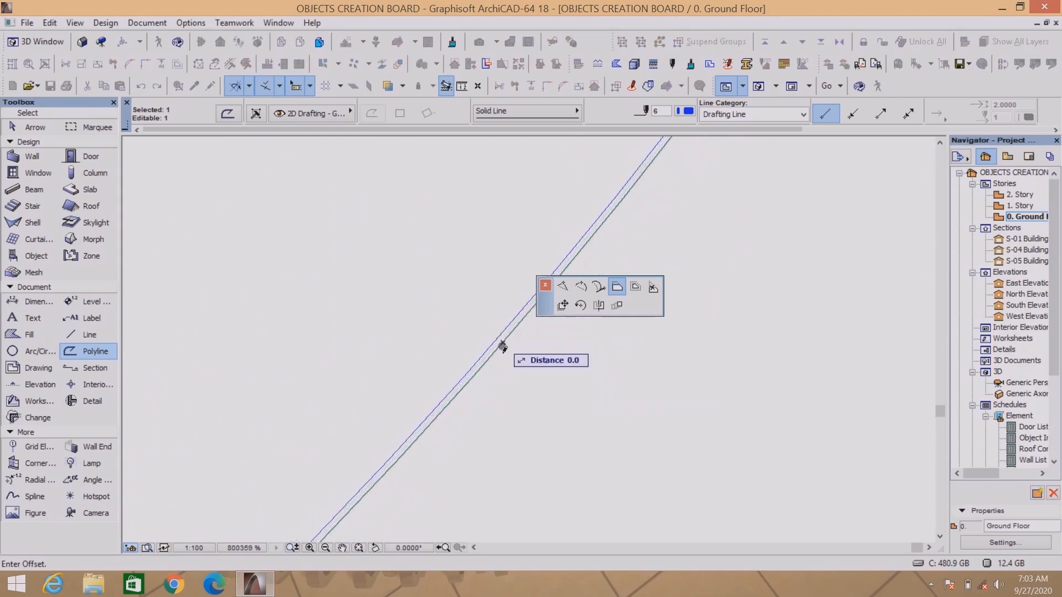
left_click(494, 349)
scroll(453, 343, "down", 13)
scroll(451, 332, "down", 8)
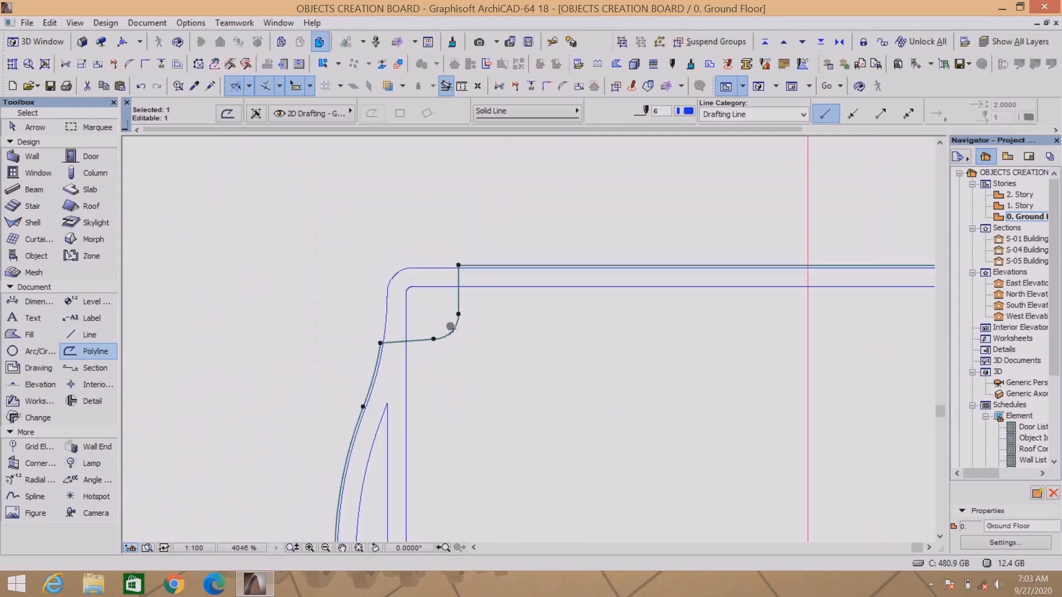
Offset the polyline's slanted and vertical edges at the upper-right corner back onto the corner profile.
scroll(663, 351, "up", 4)
scroll(761, 319, "up", 1)
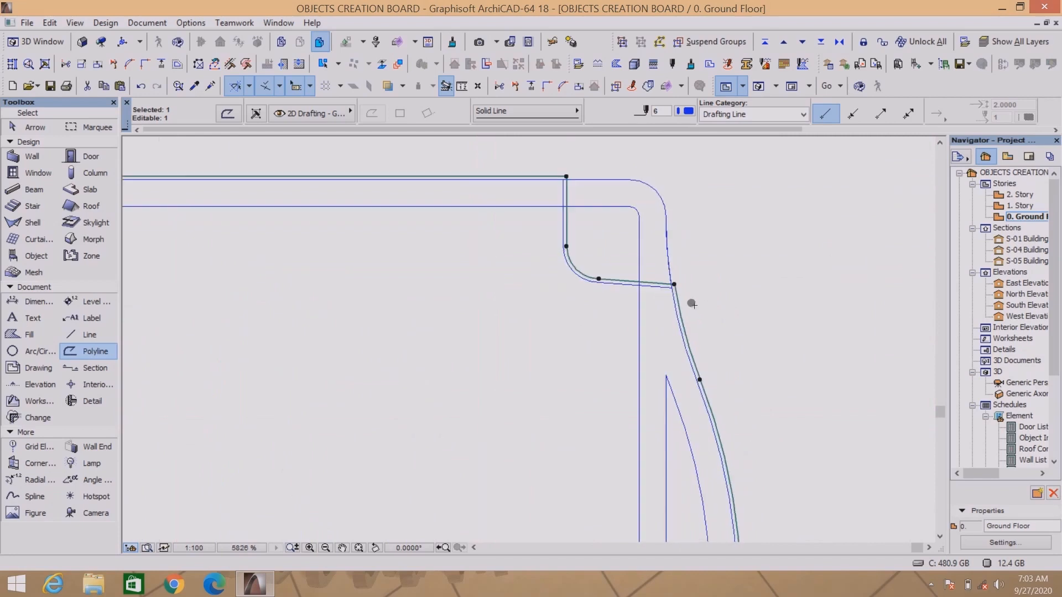
scroll(631, 278, "up", 9)
left_click(645, 298)
left_click(645, 315)
scroll(645, 314, "down", 7)
scroll(545, 200, "up", 7)
left_click(561, 235)
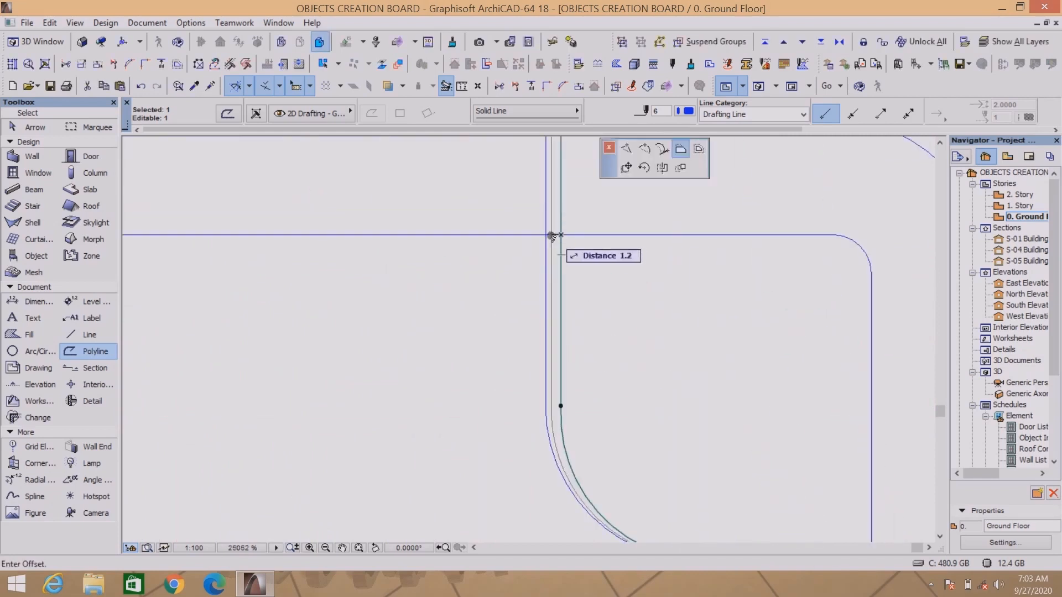
left_click(546, 235)
Offset the polyline's slanted and vertical edges at the lower-right corner back onto the corner profile.
scroll(606, 214, "down", 7)
scroll(601, 465, "up", 7)
left_click(696, 276)
left_click(696, 261)
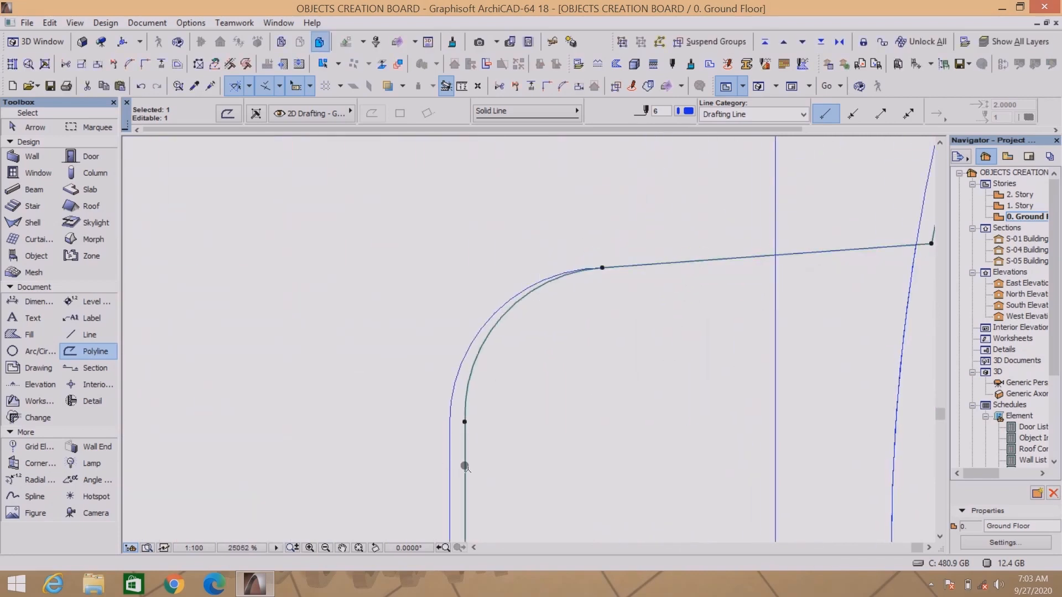
left_click(465, 466)
left_click(450, 466)
Offset the polyline's slanted and vertical edges at the lower-left corner back onto the outer corner profile.
scroll(614, 406, "down", 12)
scroll(416, 440, "up", 4)
scroll(395, 434, "up", 10)
left_click(382, 408)
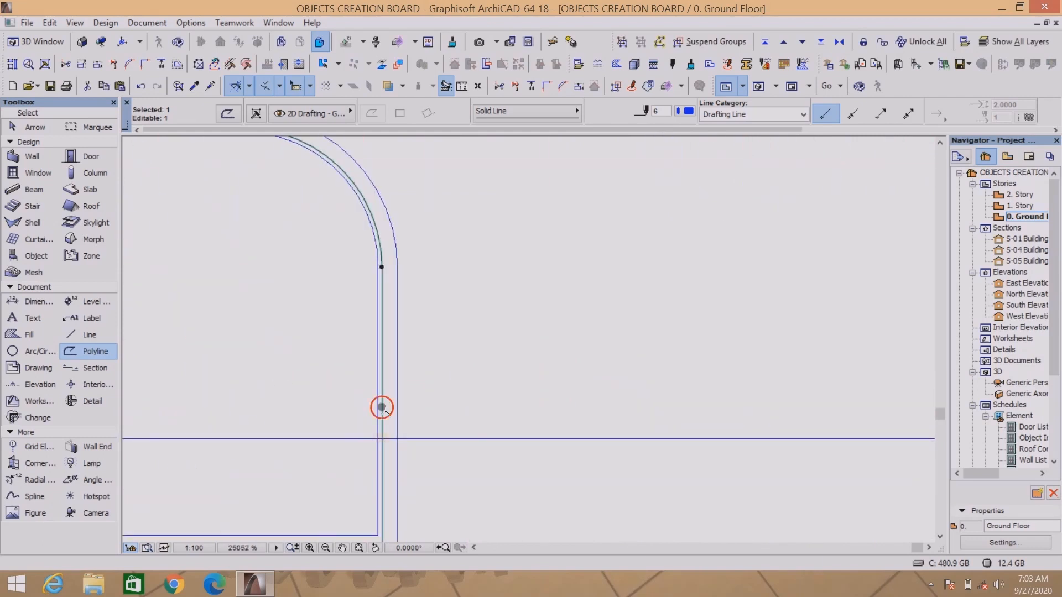
left_click(395, 411)
scroll(401, 433, "down", 6)
scroll(228, 335, "up", 6)
scroll(443, 310, "up", 2)
left_click(439, 318)
left_click(439, 297)
scroll(445, 277, "down", 8)
scroll(501, 300, "up", 6)
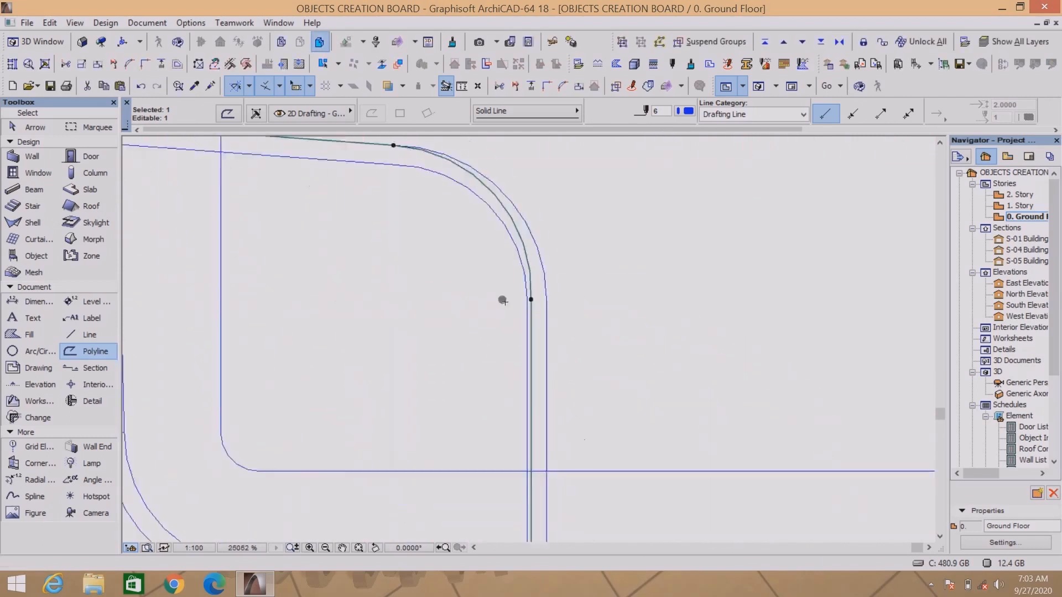
scroll(503, 301, "down", 5)
scroll(511, 437, "up", 8)
left_click(507, 441)
left_click(536, 460)
scroll(481, 412, "down", 12)
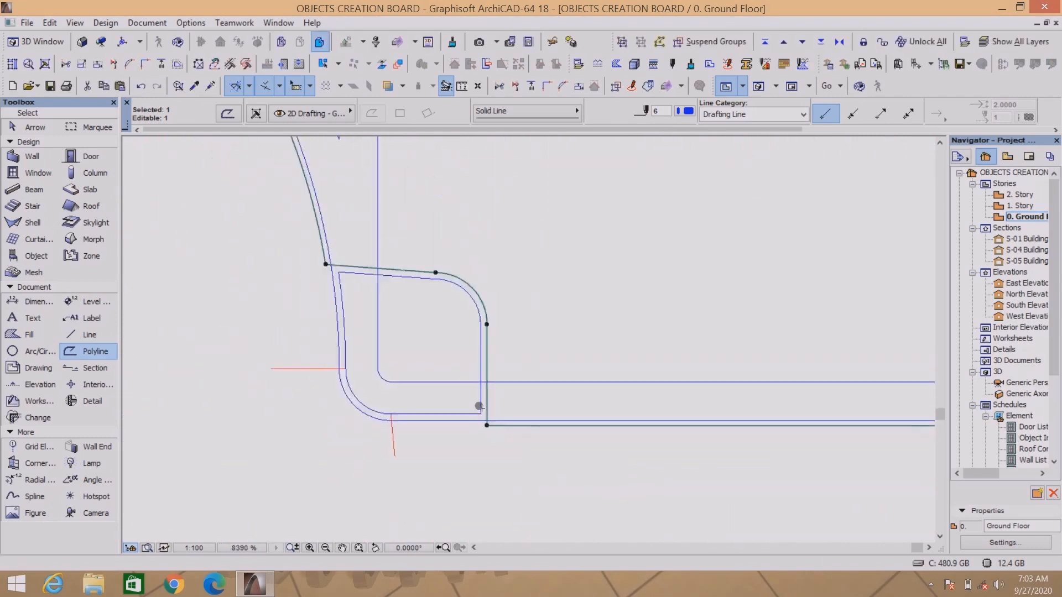
scroll(569, 314, "up", 3)
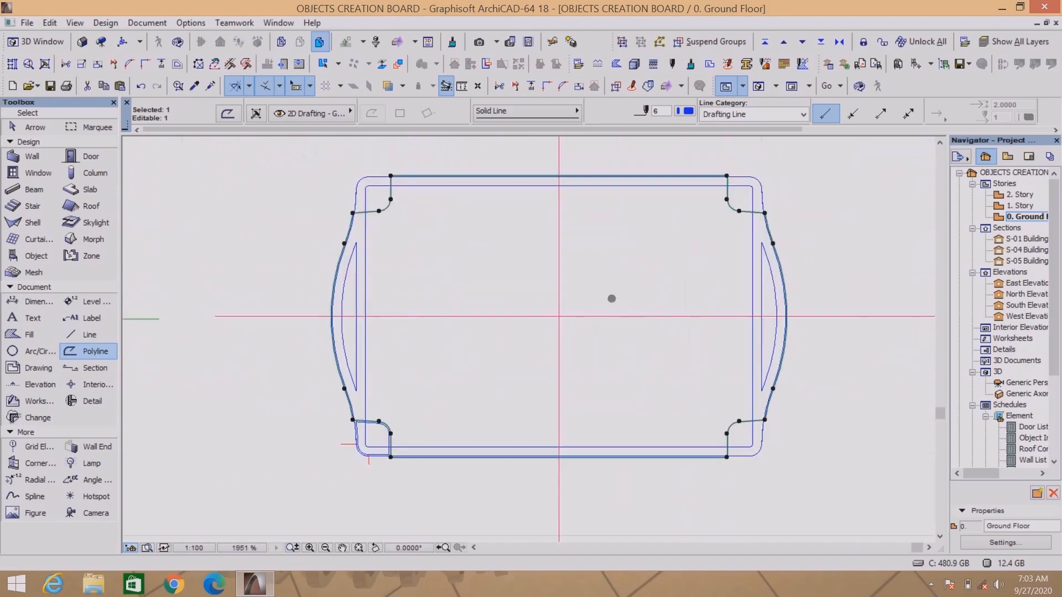
Drag a copy of the notched polyline and its two centre axes to the empty area below the separate tabletop outline.
left_click_drag(612, 299, 543, 371, "shift")
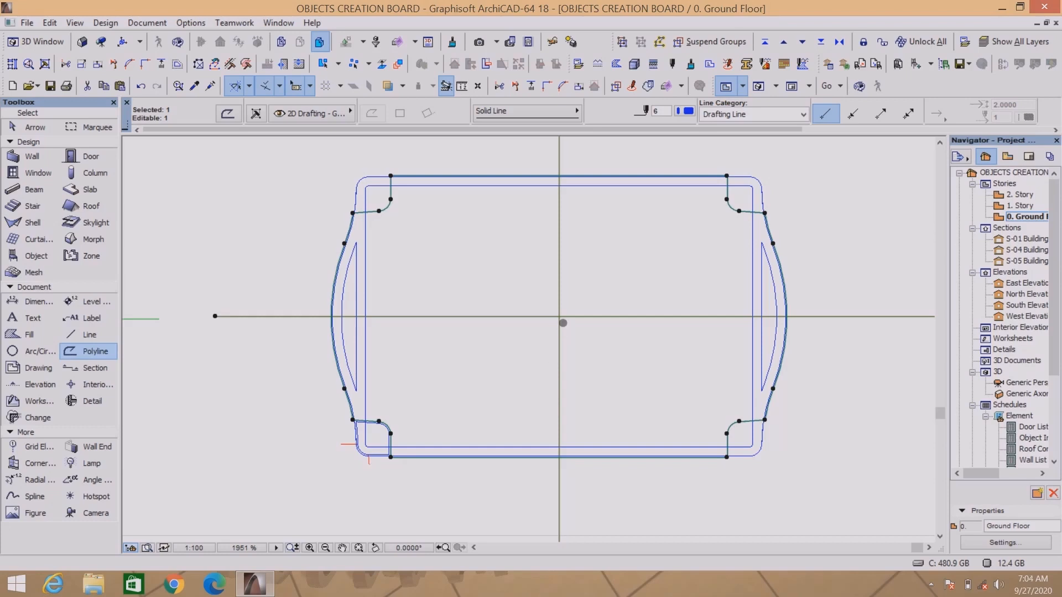
key("ctrl+d")
left_click(561, 317)
scroll(491, 344, "down", 6)
key("Escape")
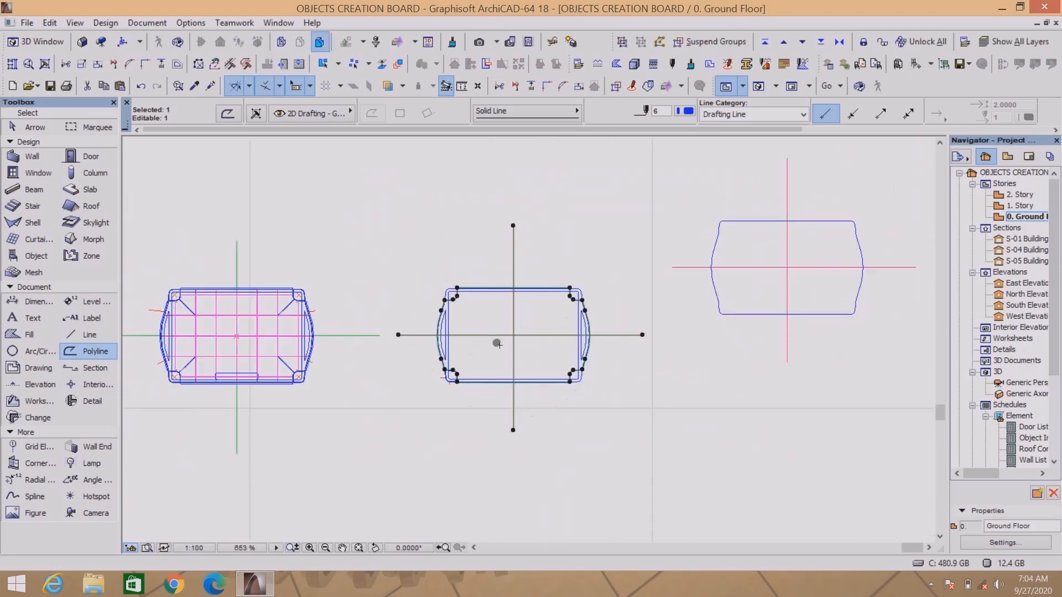
key("ctrl+shift+d")
left_click(513, 335)
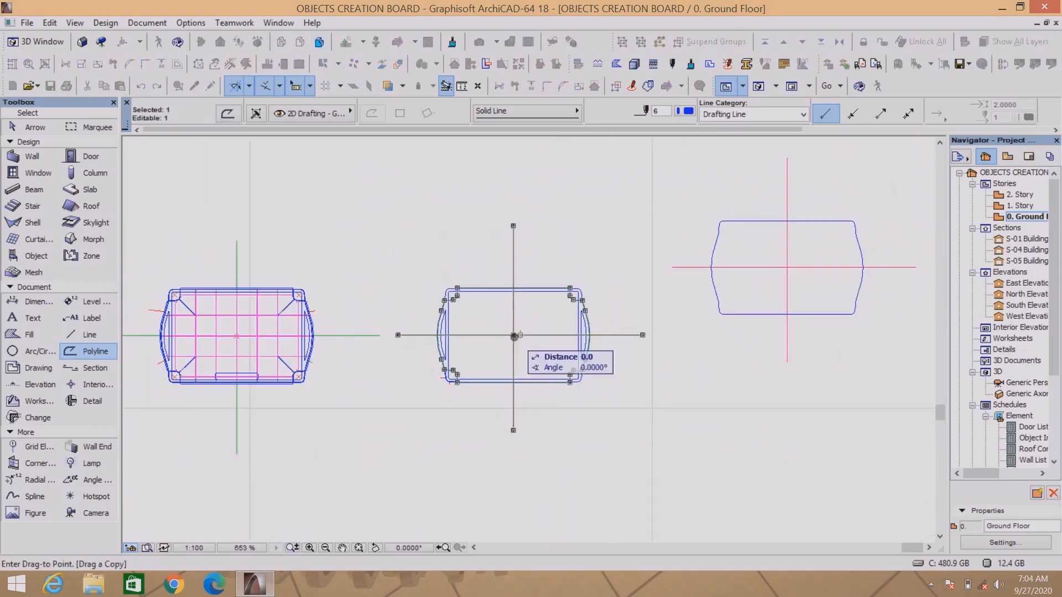
left_click(727, 455)
key("Escape")
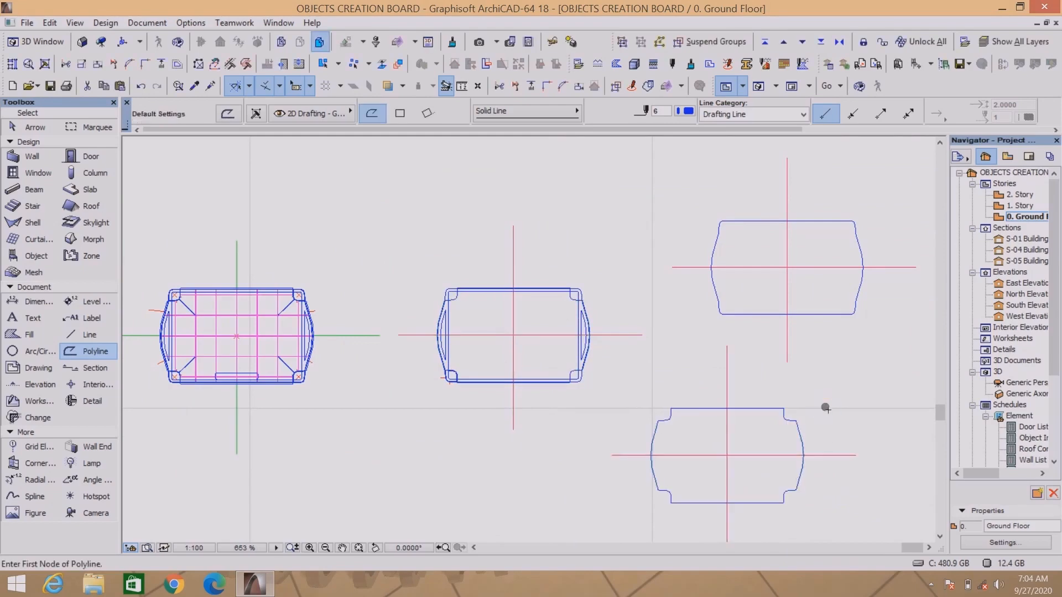
Place hotspots at the axis intersections of the notched polyline copy and the separate tabletop outline.
scroll(667, 388, "down", 3)
scroll(700, 411, "up", 3)
scroll(529, 407, "down", 1)
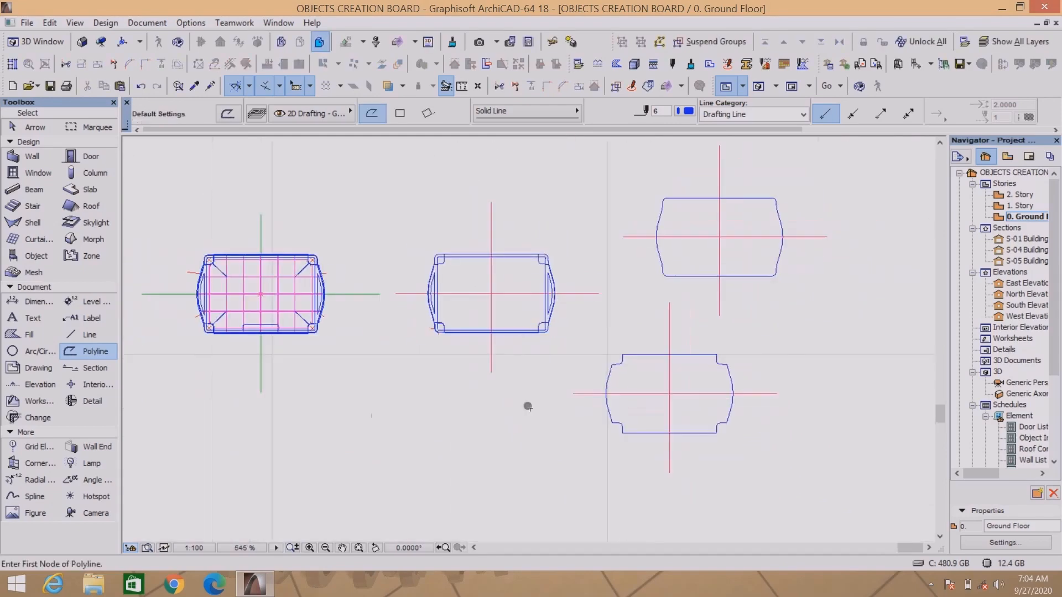
left_click(94, 496)
scroll(640, 406, "up", 5)
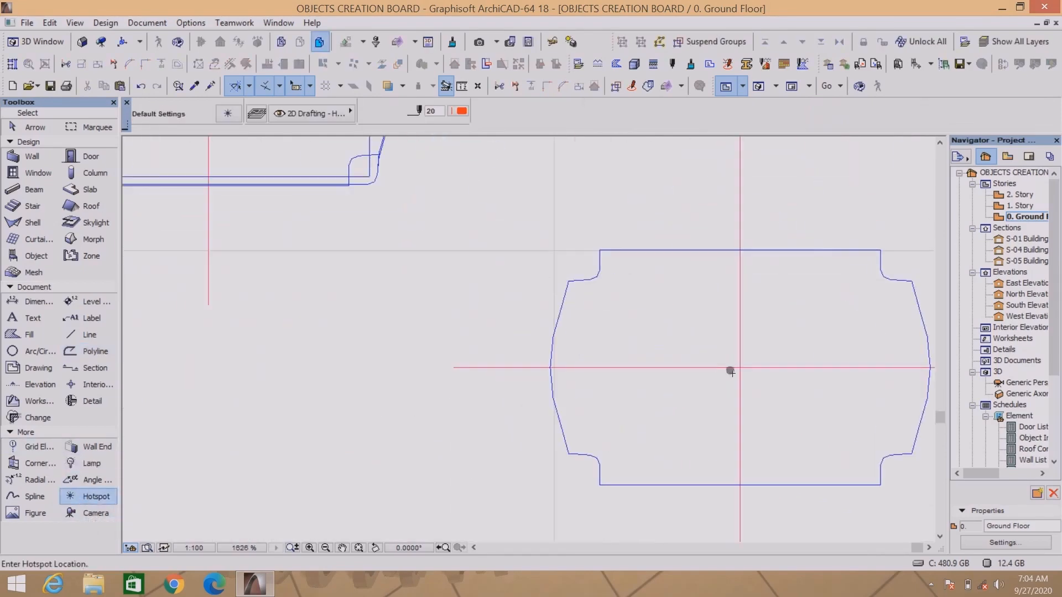
scroll(671, 424, "down", 6)
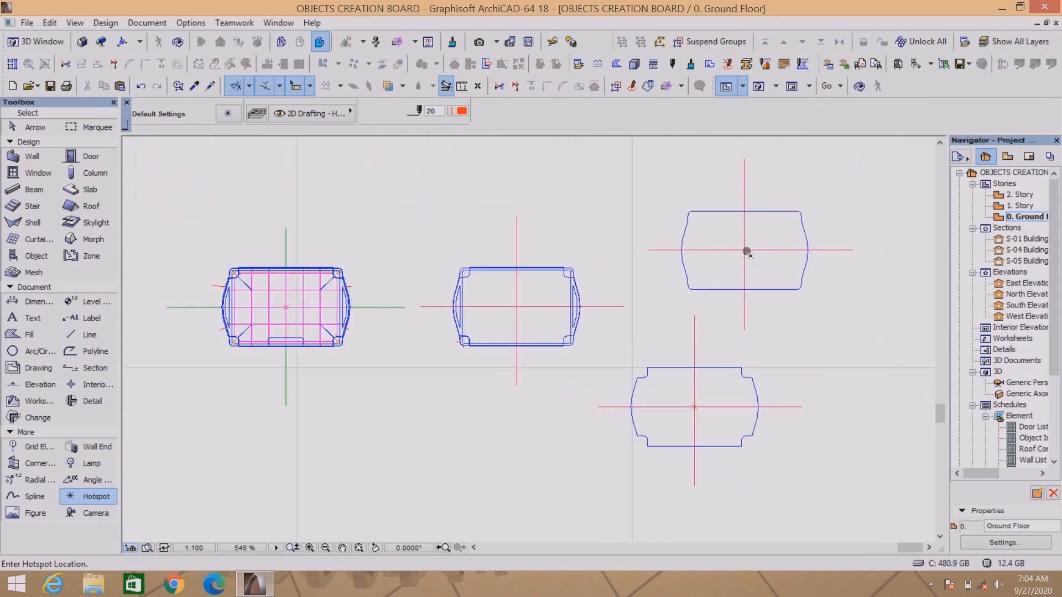
Delete the crossing centre axes of both the separate tabletop outline and the notched polyline copy.
left_click(777, 248, "shift")
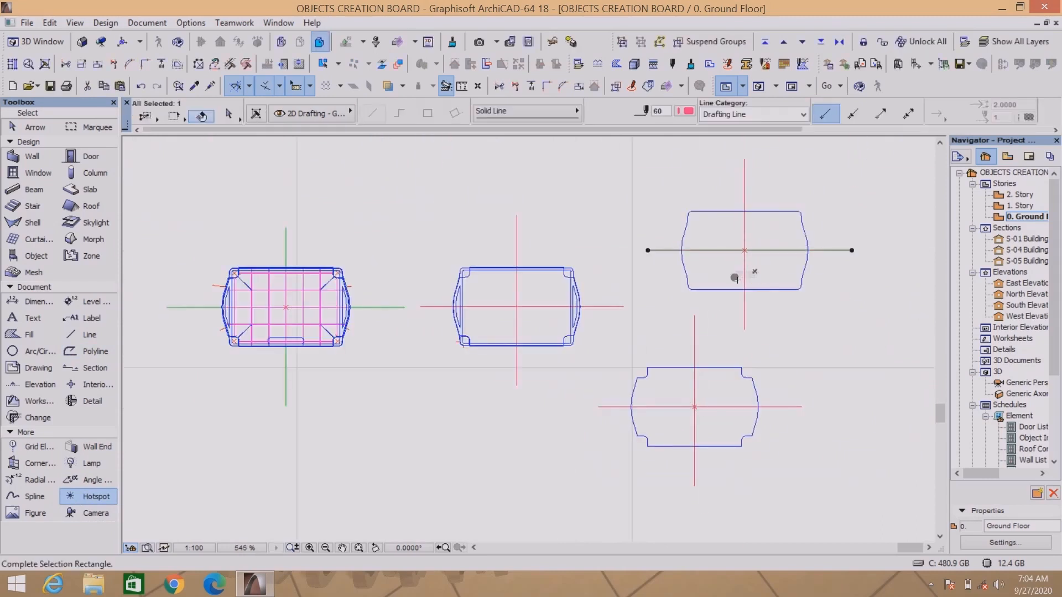
left_click(695, 382, "shift")
left_click_drag(664, 398, 660, 419, "shift")
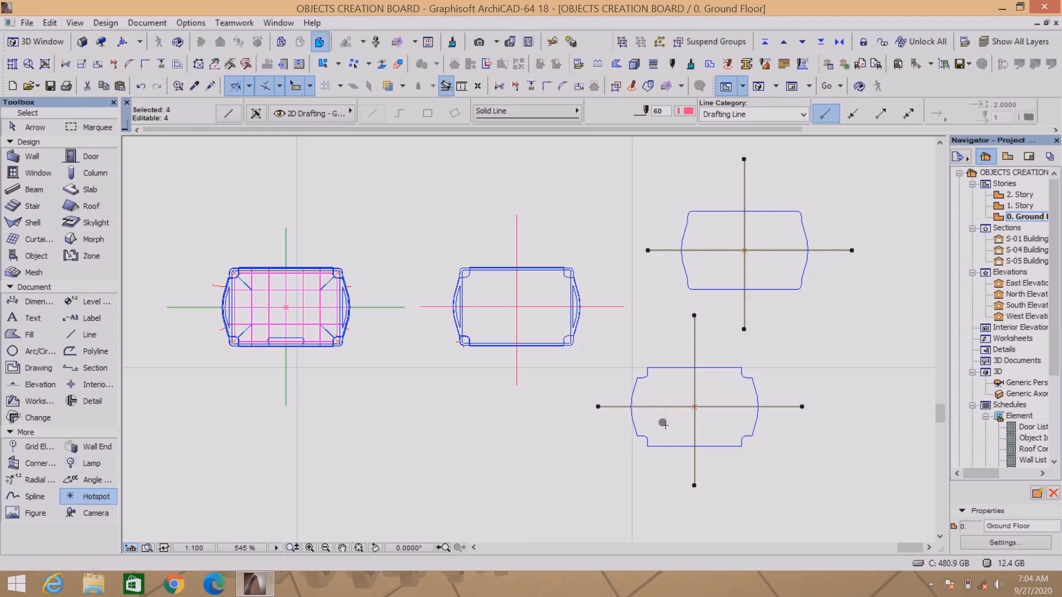
key("Delete")
Drag a copy of the two crescent-shaped handle openings from the middle plan to the empty area directly below it.
scroll(555, 322, "up", 3)
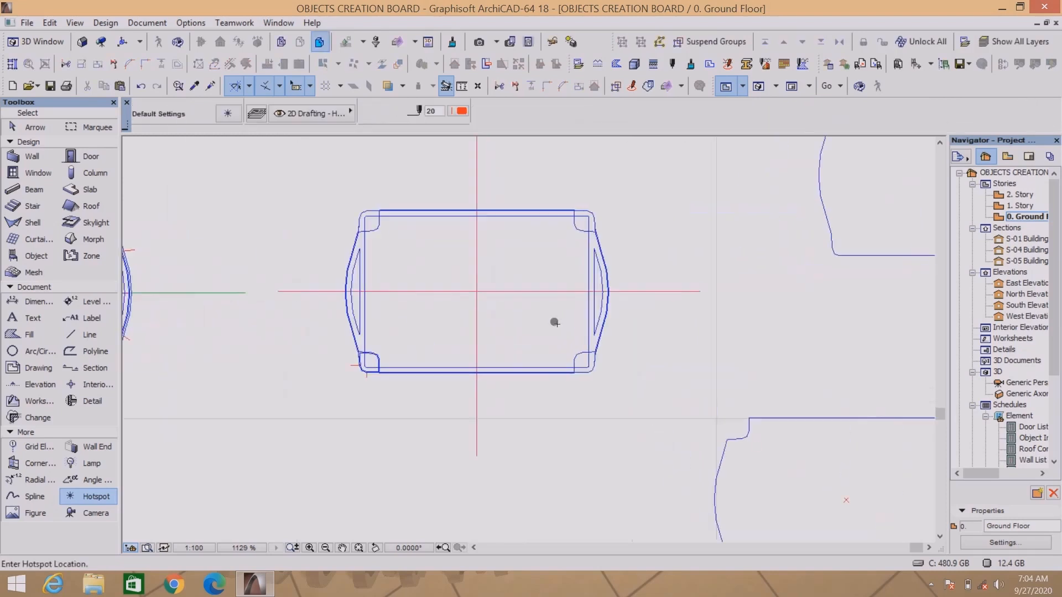
scroll(351, 286, "up", 3)
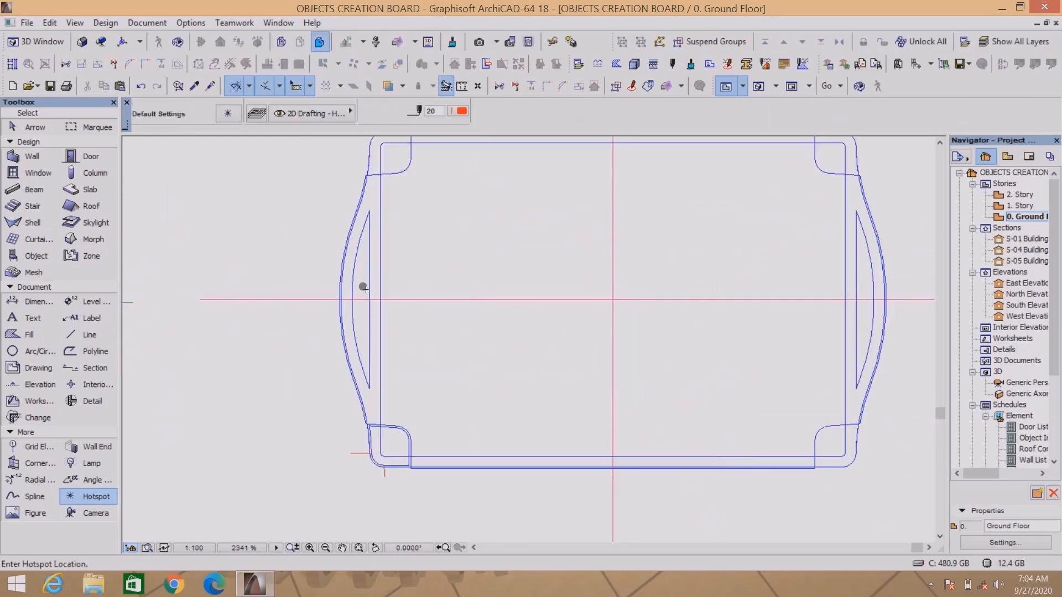
scroll(365, 289, "down", 2)
scroll(366, 283, "up", 2)
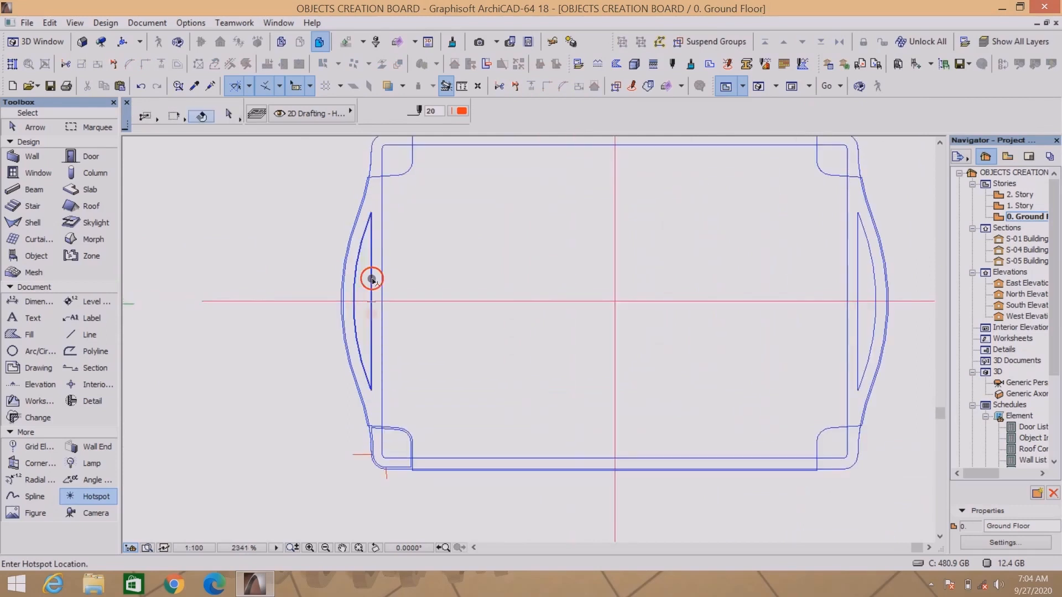
left_click(372, 278, "shift")
scroll(413, 298, "down", 2)
scroll(634, 292, "up", 2)
left_click(620, 256, "shift")
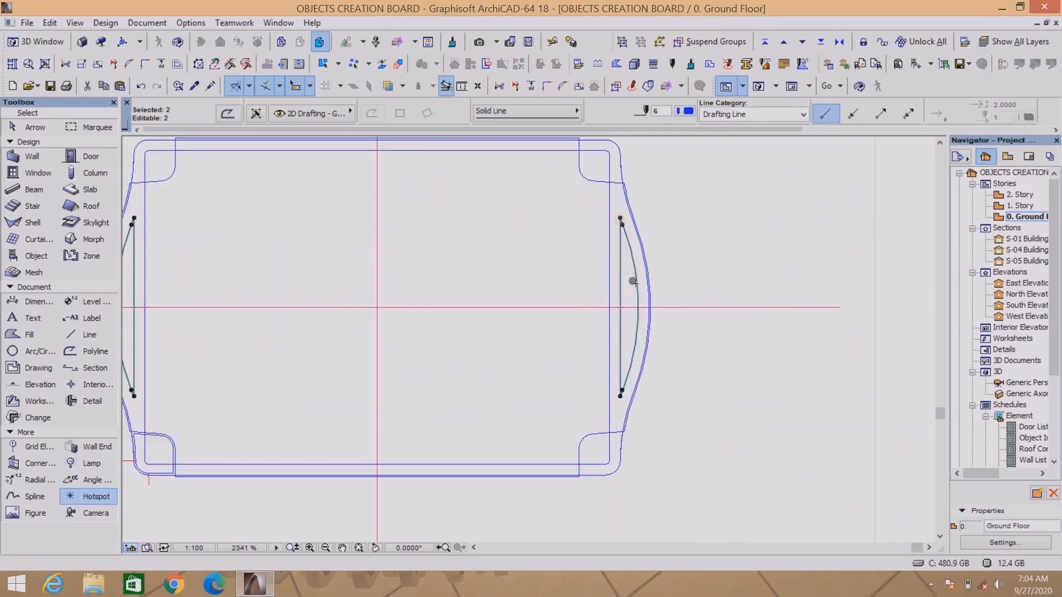
scroll(634, 282, "down", 2)
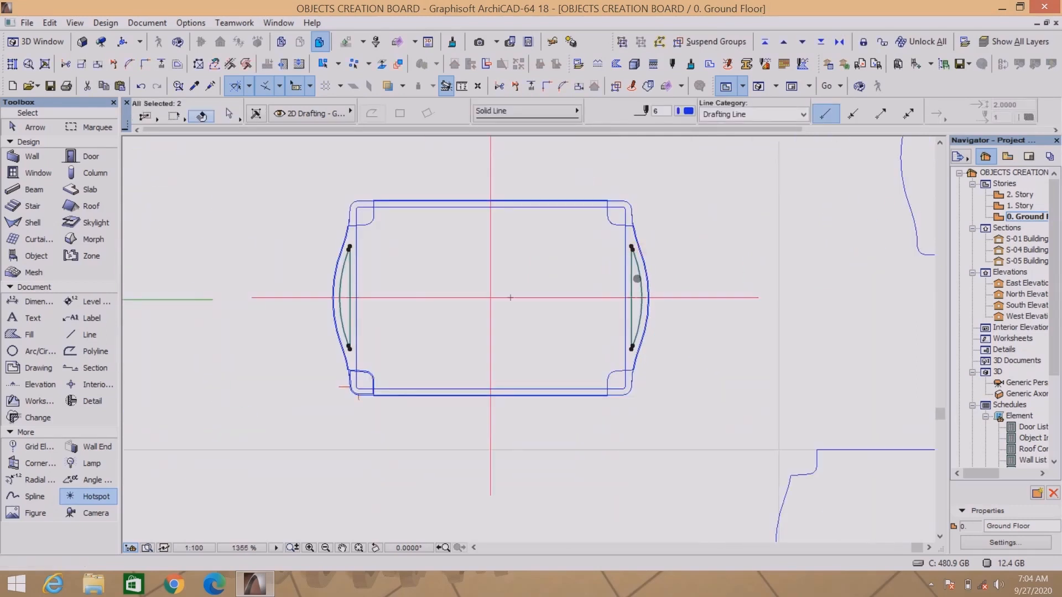
key("ctrl+shift+d")
left_click(636, 280)
scroll(636, 279, "down", 3)
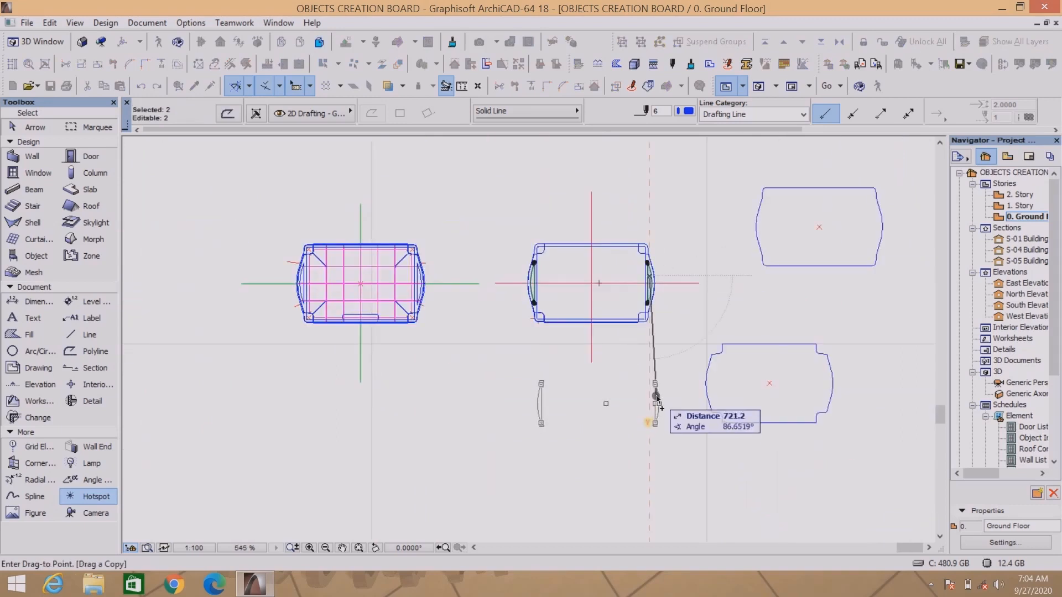
left_click(648, 397)
key("Escape")
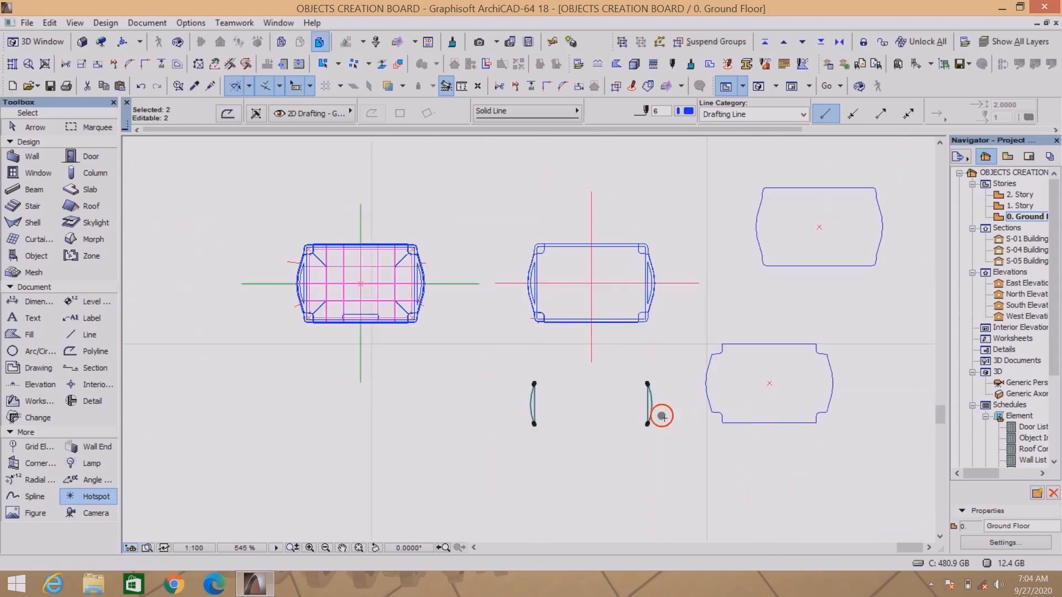
Drag a copy of the rounded inner polyline at the middle plan's lower-left corner straight down by about 210.
scroll(664, 417, "down", 2)
scroll(635, 345, "up", 4)
scroll(486, 445, "up", 10)
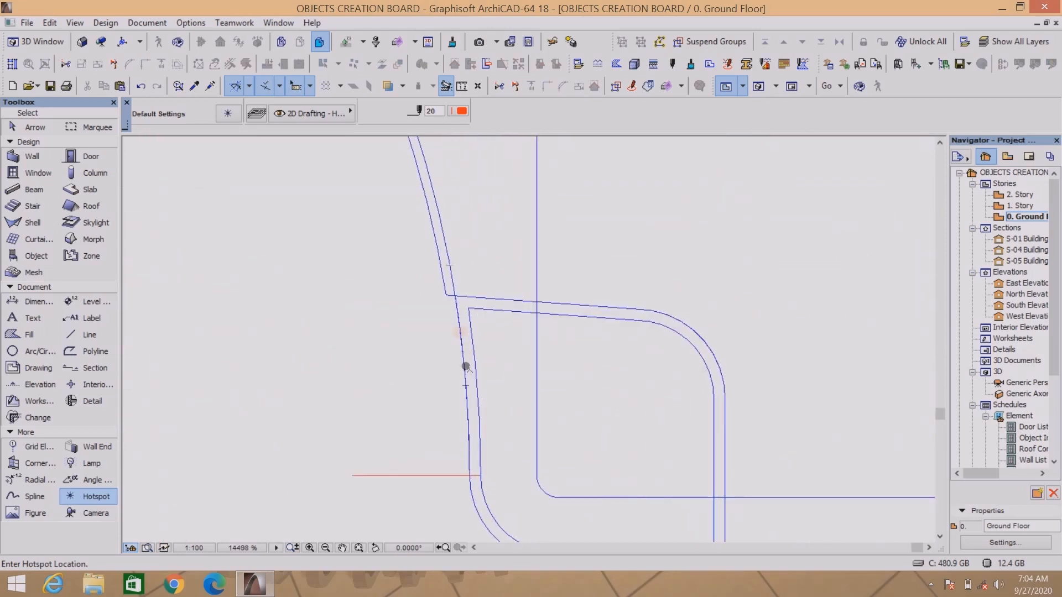
scroll(466, 365, "down", 1)
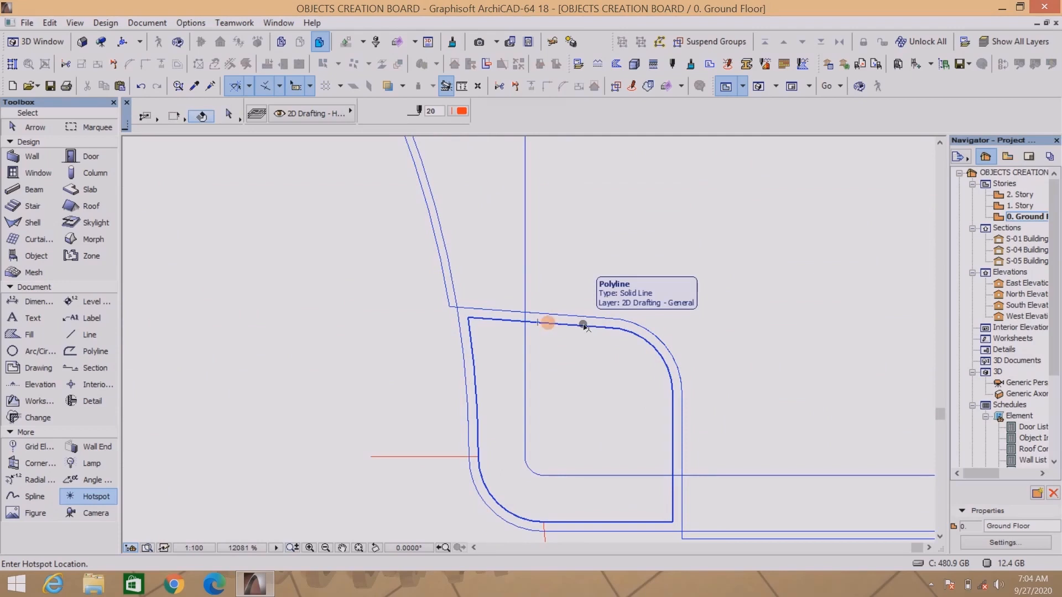
left_click(584, 326, "shift")
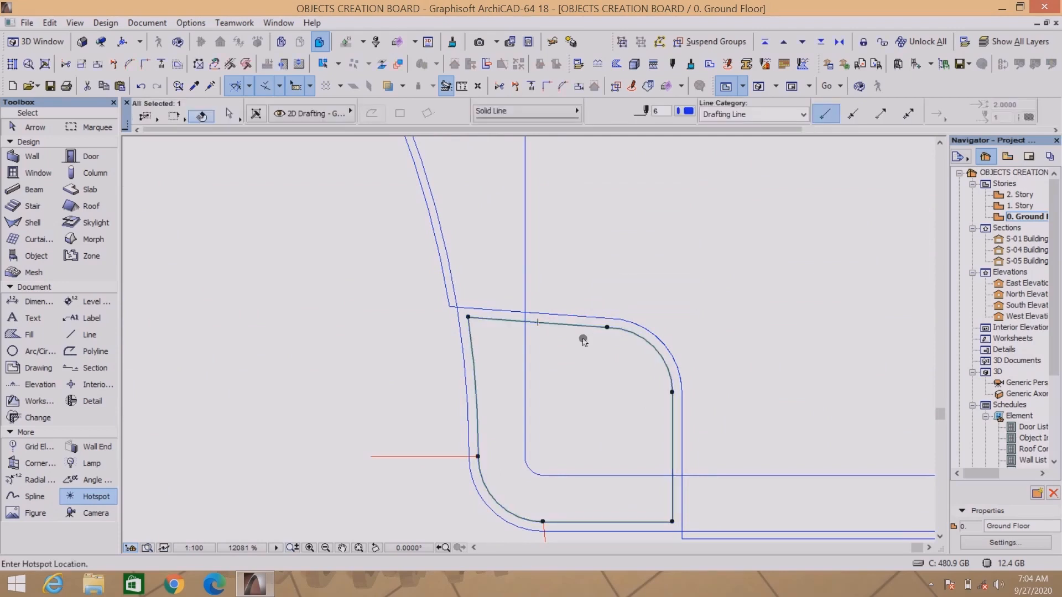
key("ctrl+shift+d")
left_click(583, 356)
scroll(580, 327, "down", 11)
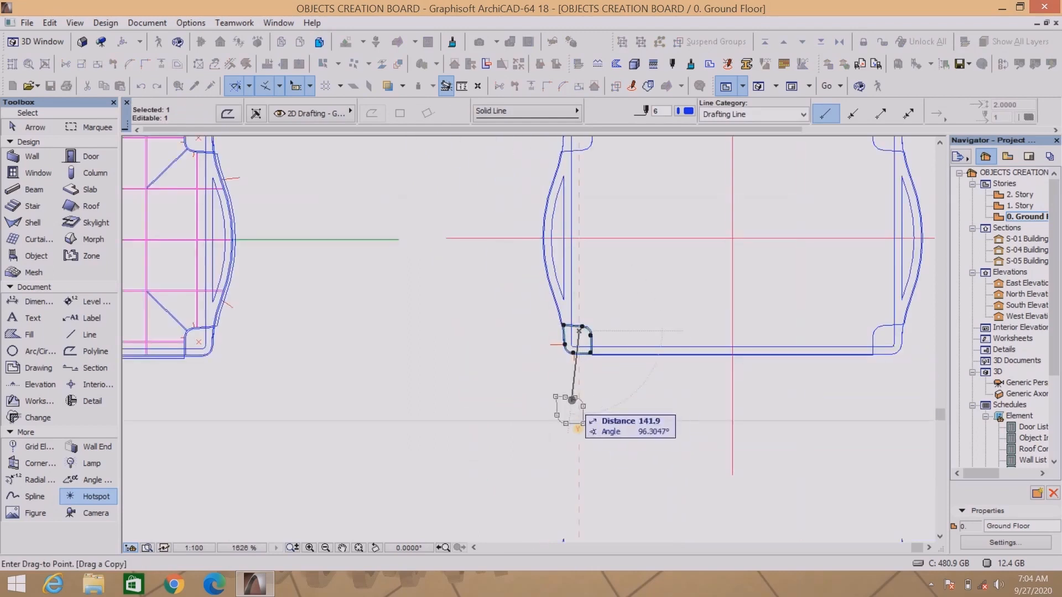
scroll(573, 399, "down", 3)
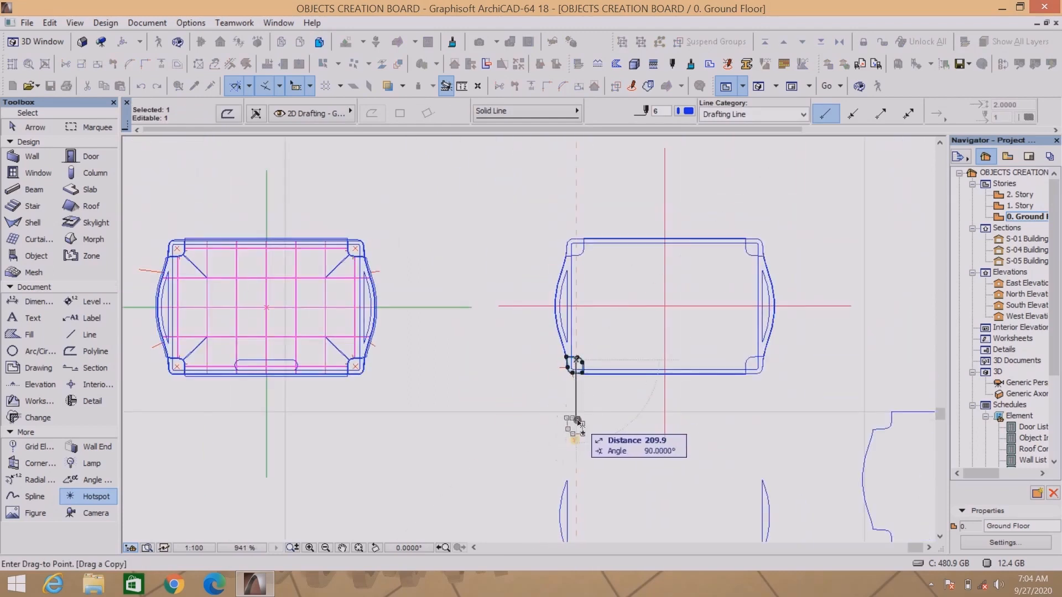
left_click(576, 423)
key("Escape")
Drag a copy of the middle plan's inner rounded rectangle and its two centre axes to the empty area beside the separated outlines.
scroll(590, 396, "down", 4)
scroll(611, 360, "up", 7)
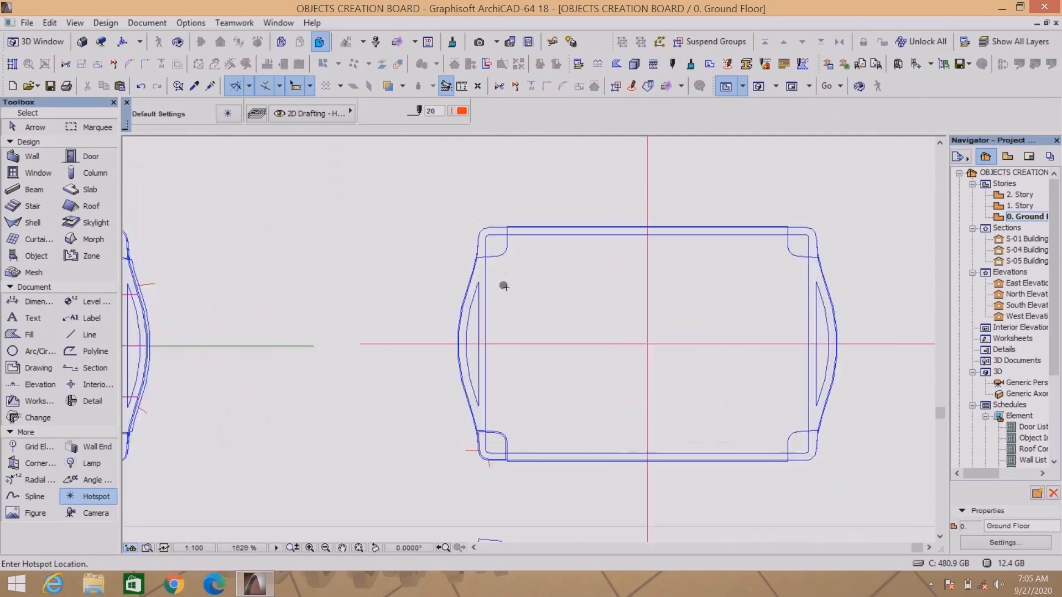
scroll(504, 286, "up", 3)
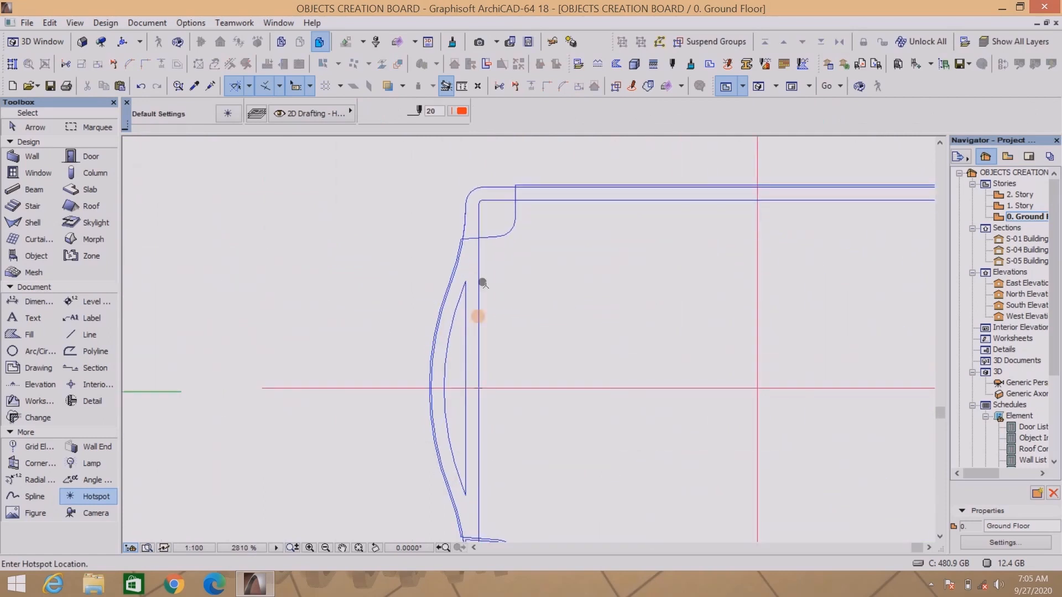
left_click(481, 283, "shift")
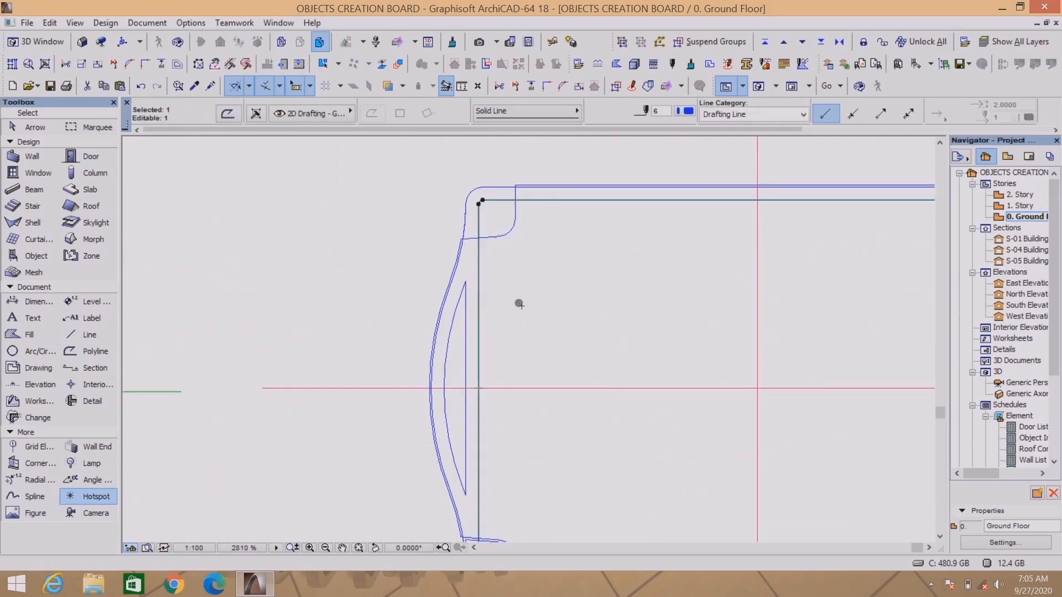
scroll(518, 302, "down", 4)
left_click(603, 355)
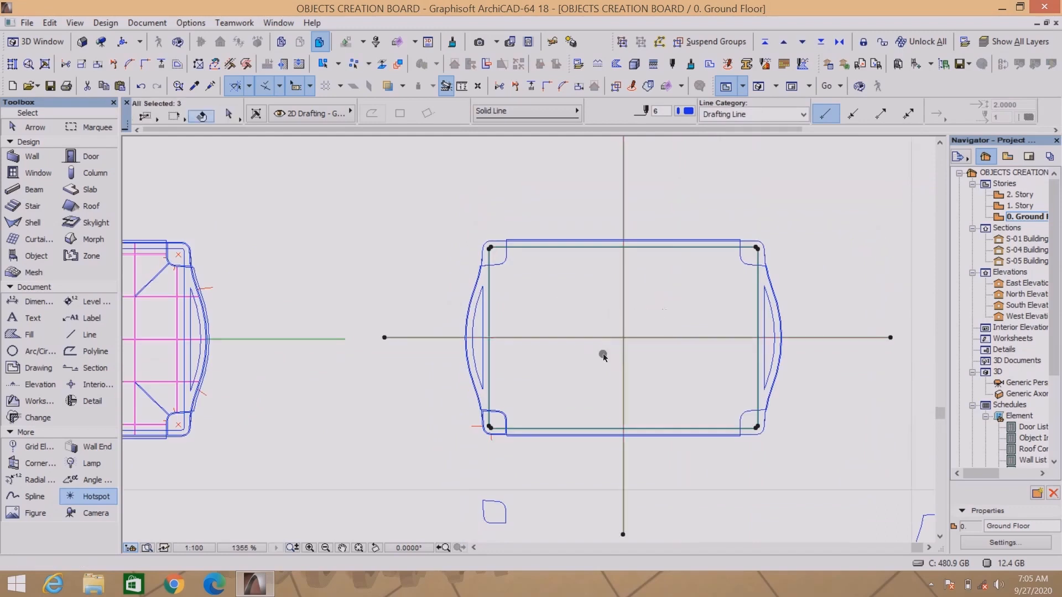
key("ctrl+shift+d")
left_click(636, 358)
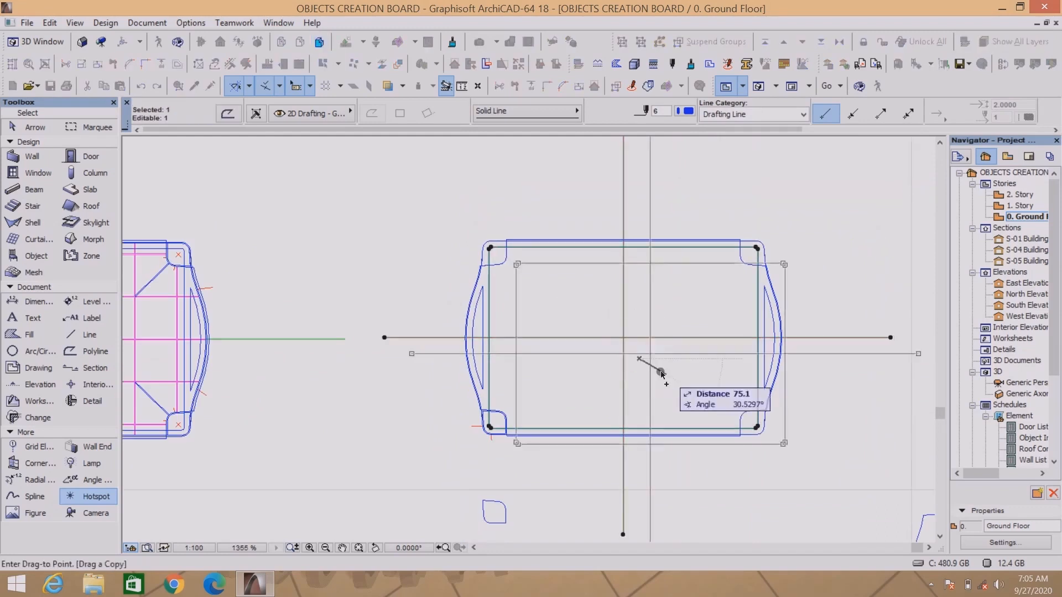
scroll(530, 412, "up", 5)
scroll(435, 482, "up", 6)
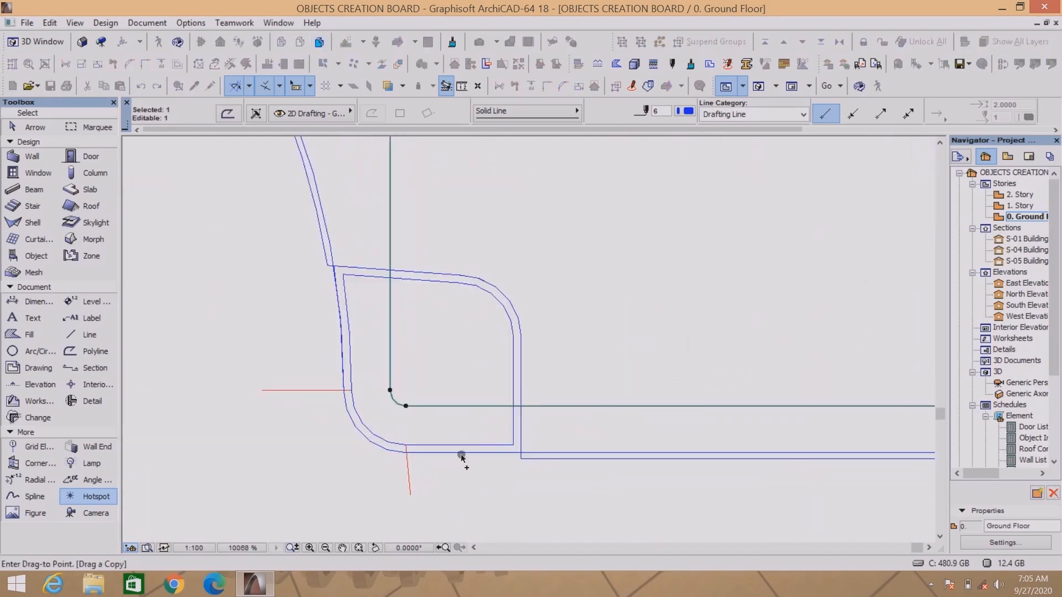
scroll(497, 329, "down", 18)
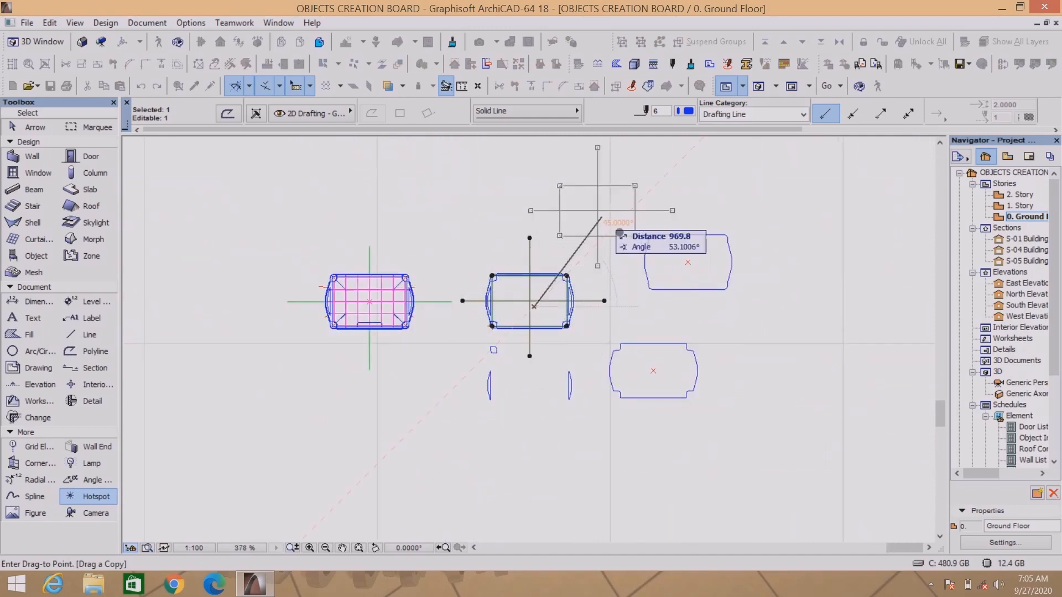
left_click(772, 328)
key("Escape")
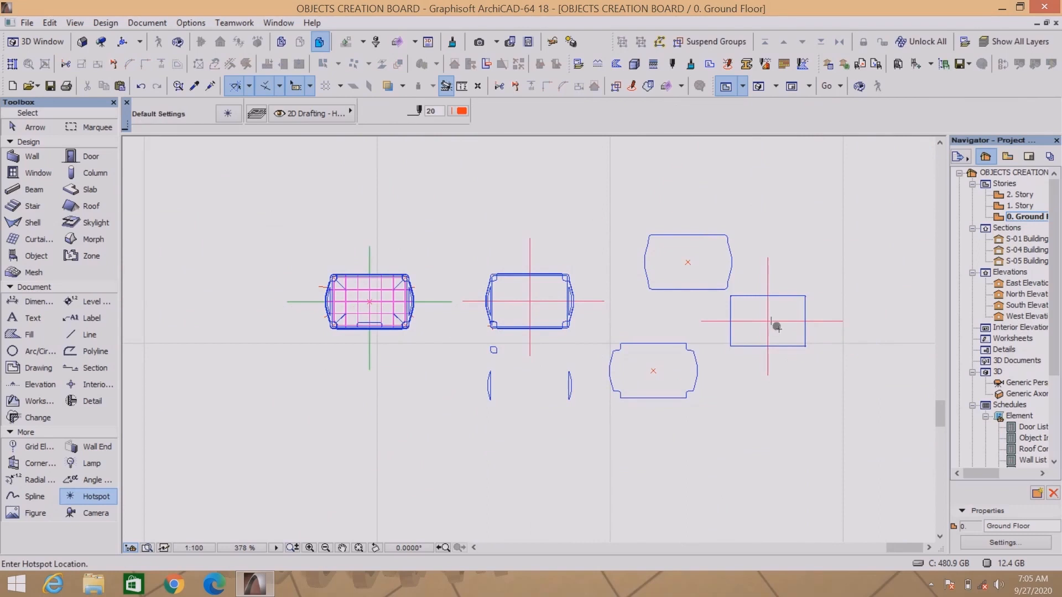
Place a hotspot at the axis intersection of the rounded rectangle copy and delete its two centre axes.
scroll(777, 327, "up", 6)
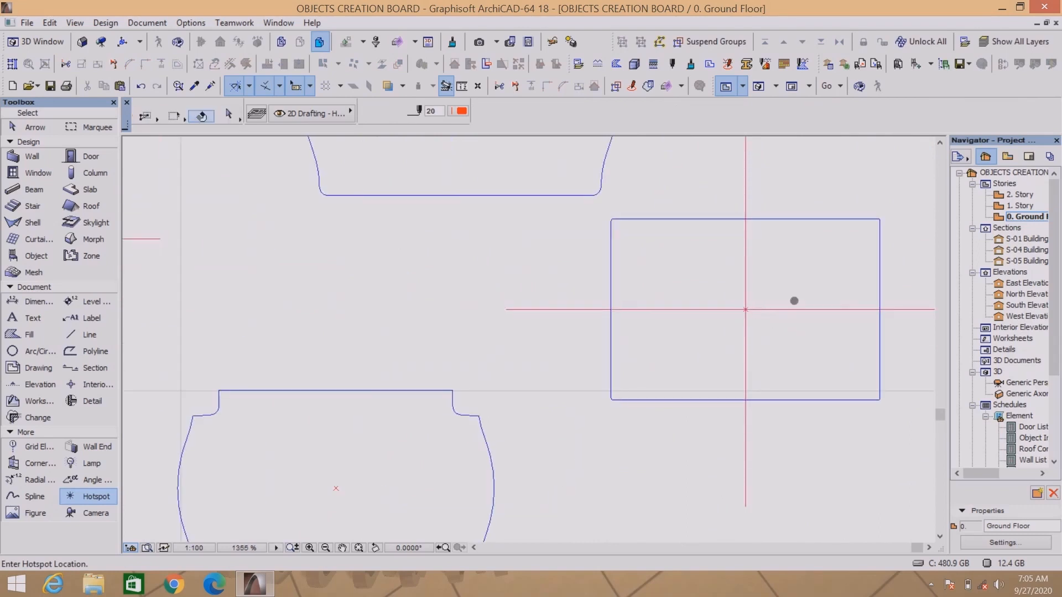
left_click_drag(794, 298, 720, 350, "shift")
key("Delete")
scroll(763, 367, "down", 2)
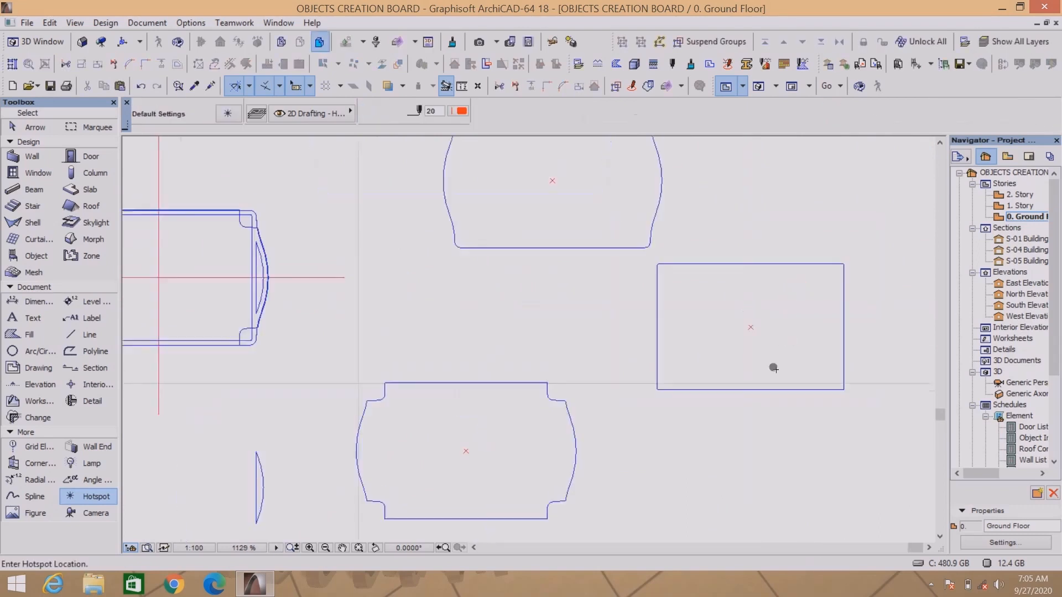
scroll(769, 354, "down", 2)
scroll(529, 306, "up", 6)
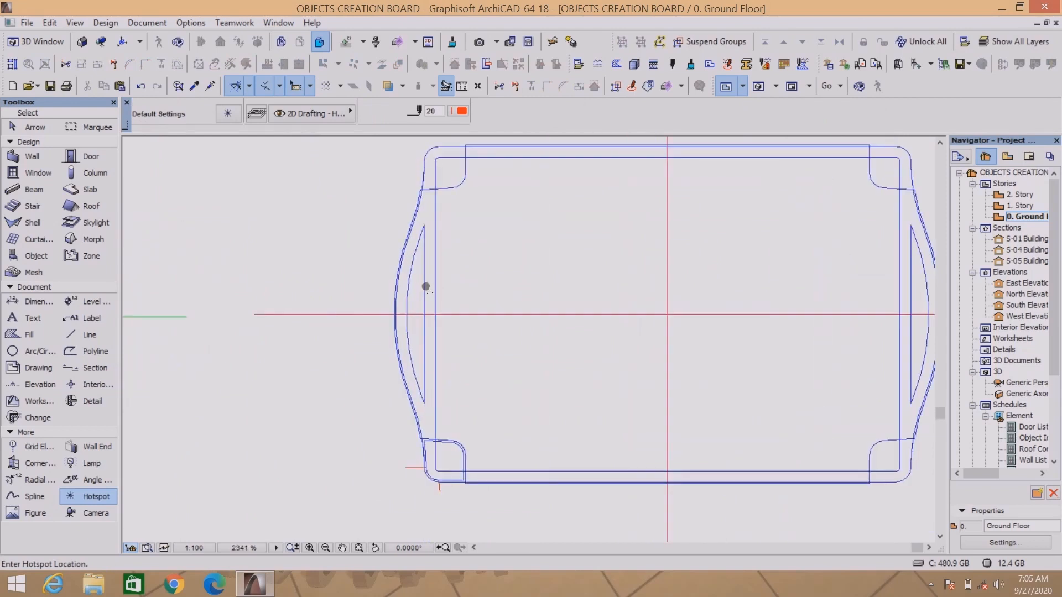
scroll(426, 287, "down", 2)
scroll(446, 287, "up", 8)
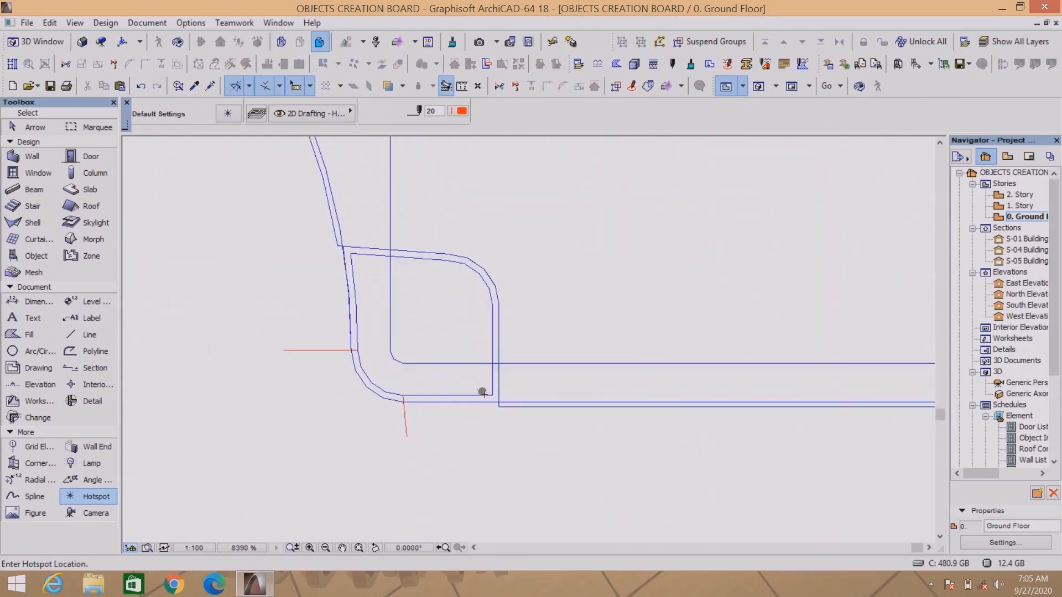
left_click(489, 398, "shift")
scroll(479, 407, "down", 2)
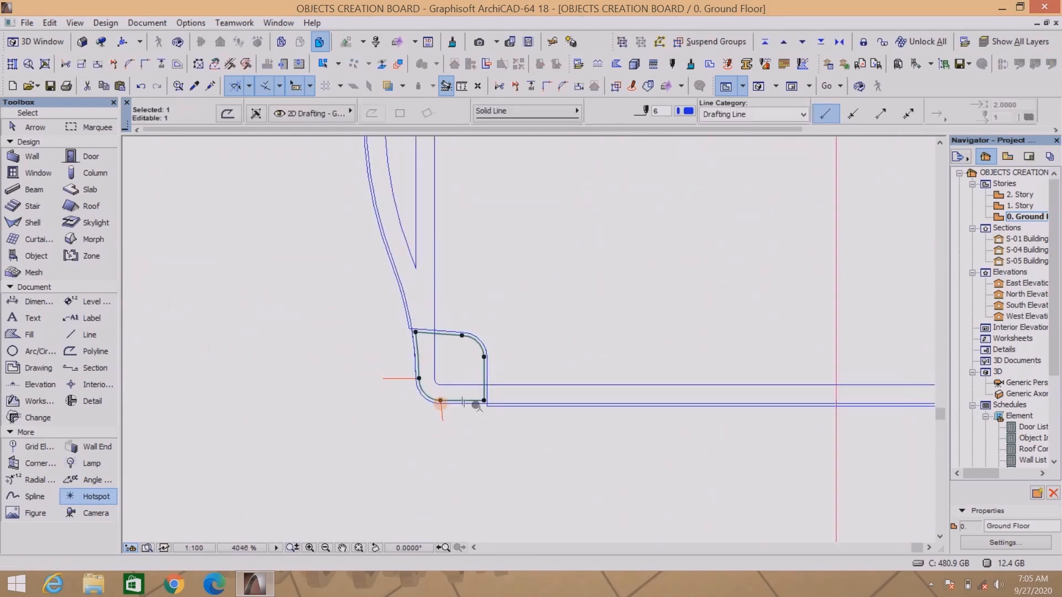
scroll(477, 406, "up", 2)
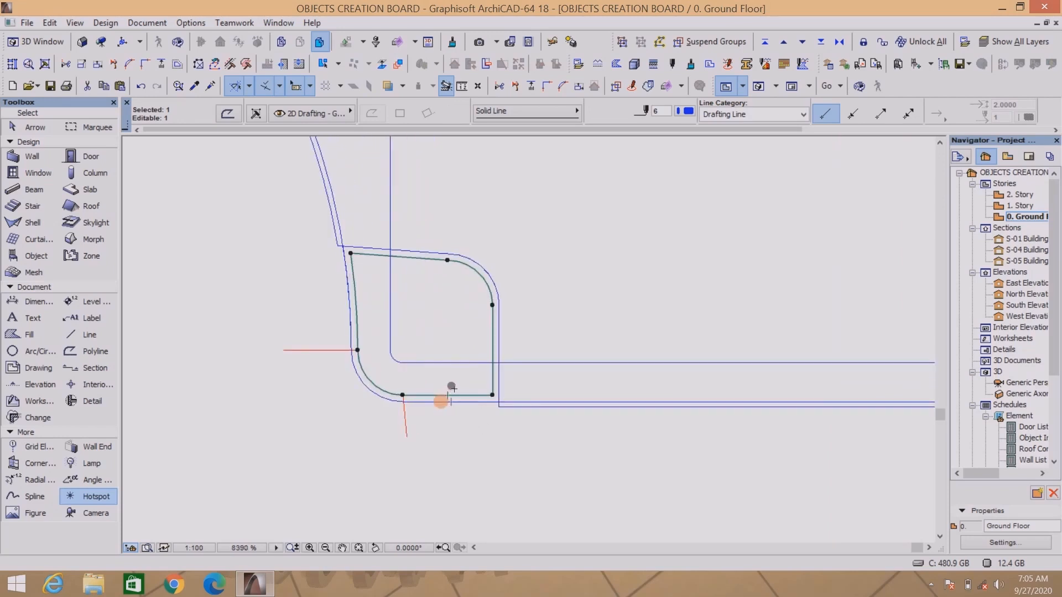
key("Escape")
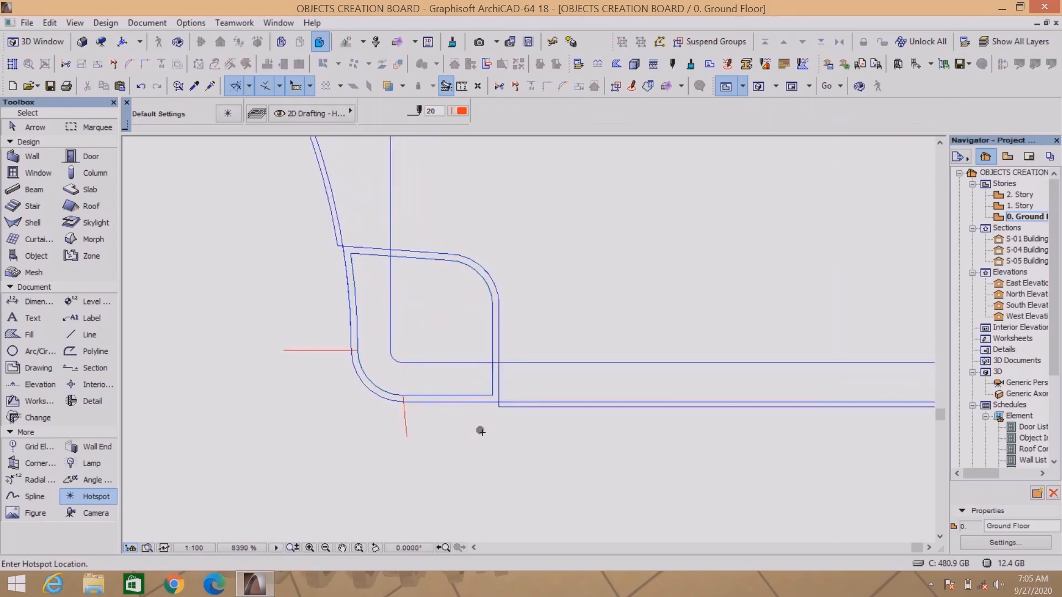
Select the middle plan's closed outline that follows its bowed sides and rounded corners.
scroll(486, 420, "down", 1)
scroll(486, 416, "up", 2)
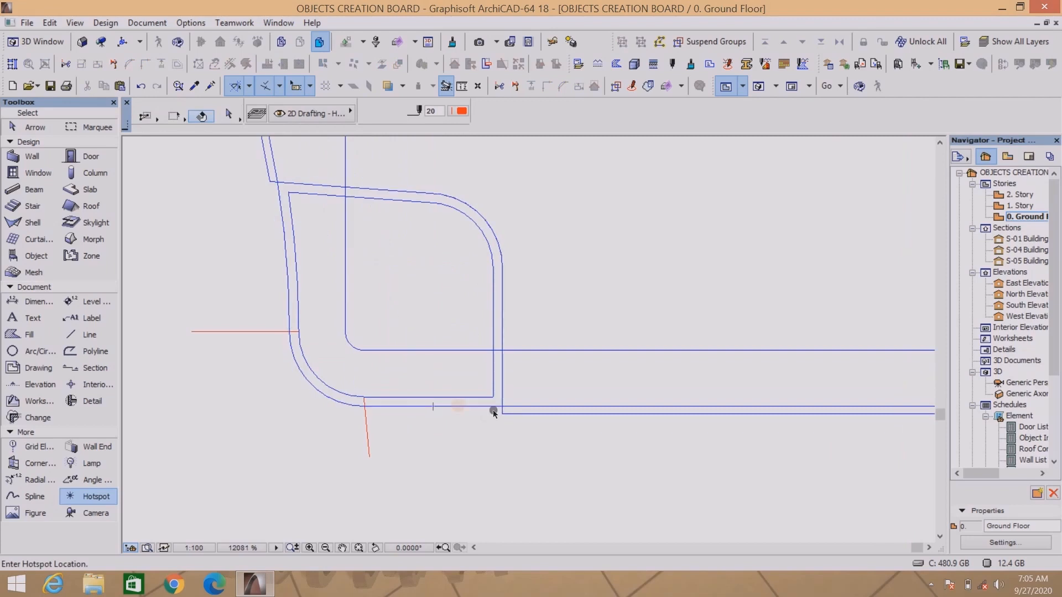
scroll(520, 398, "down", 2)
scroll(501, 431, "up", 4)
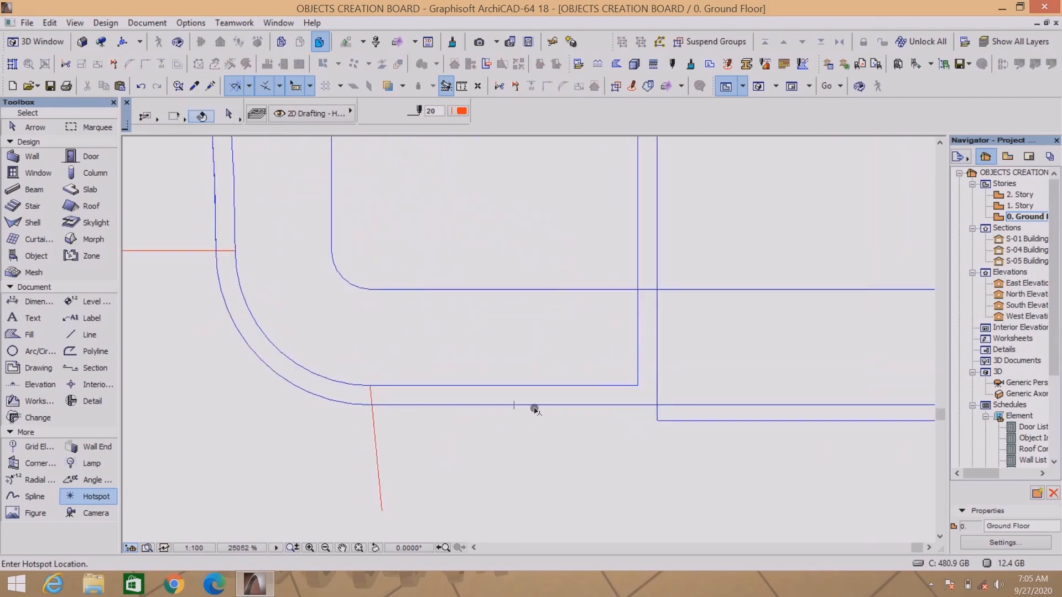
left_click(683, 404, "shift")
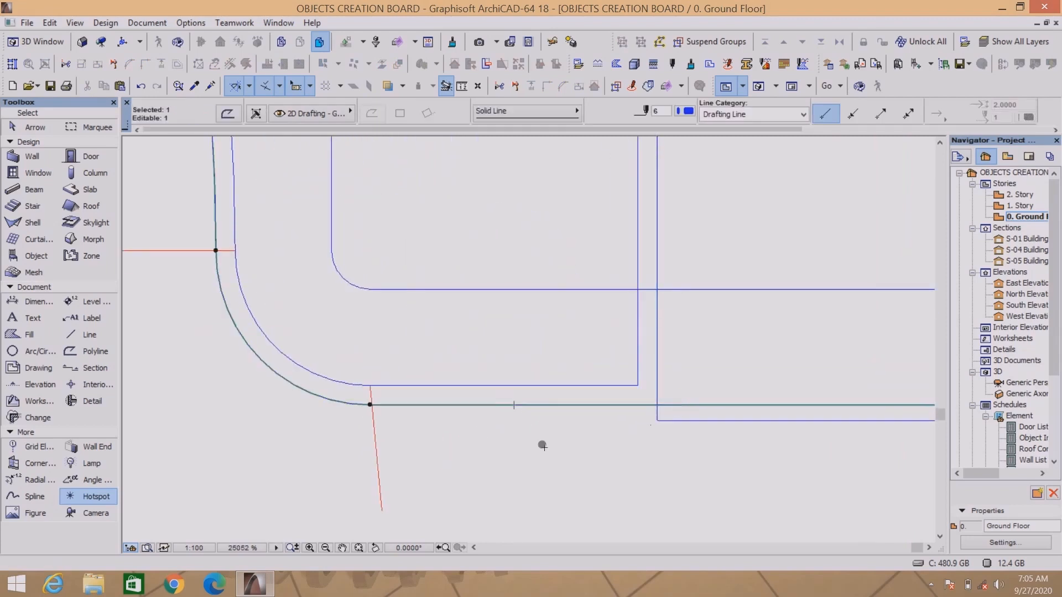
scroll(420, 414, "down", 12)
scroll(397, 399, "down", 7)
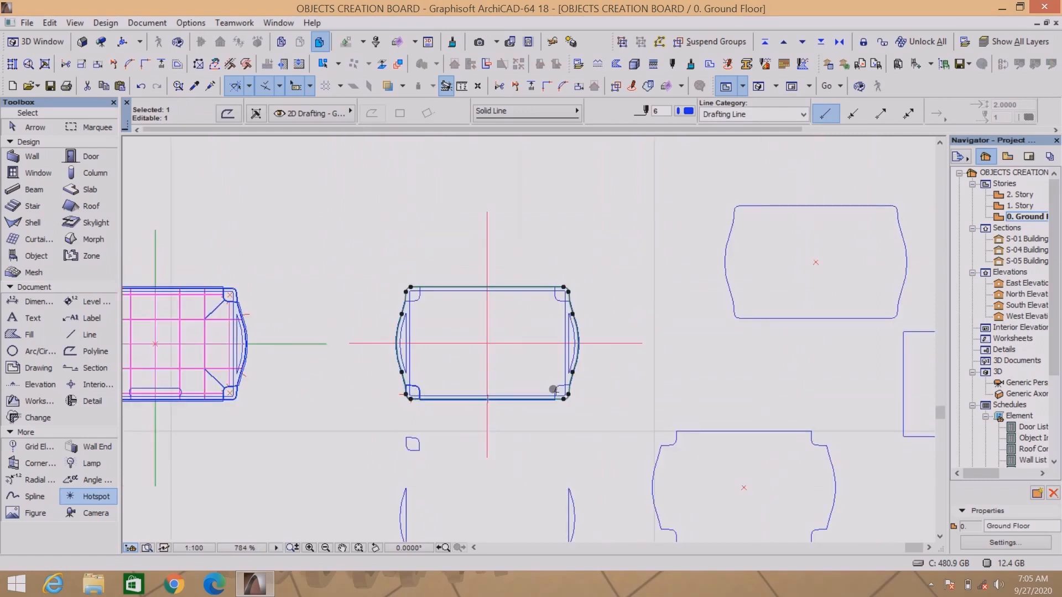
scroll(554, 390, "up", 10)
scroll(642, 442, "down", 2)
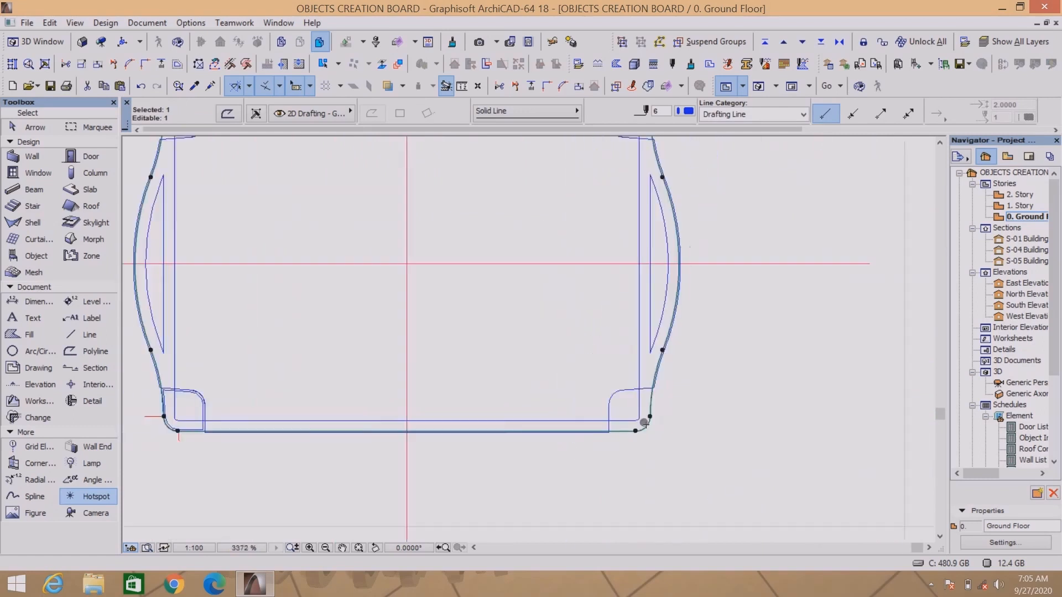
scroll(645, 423, "up", 9)
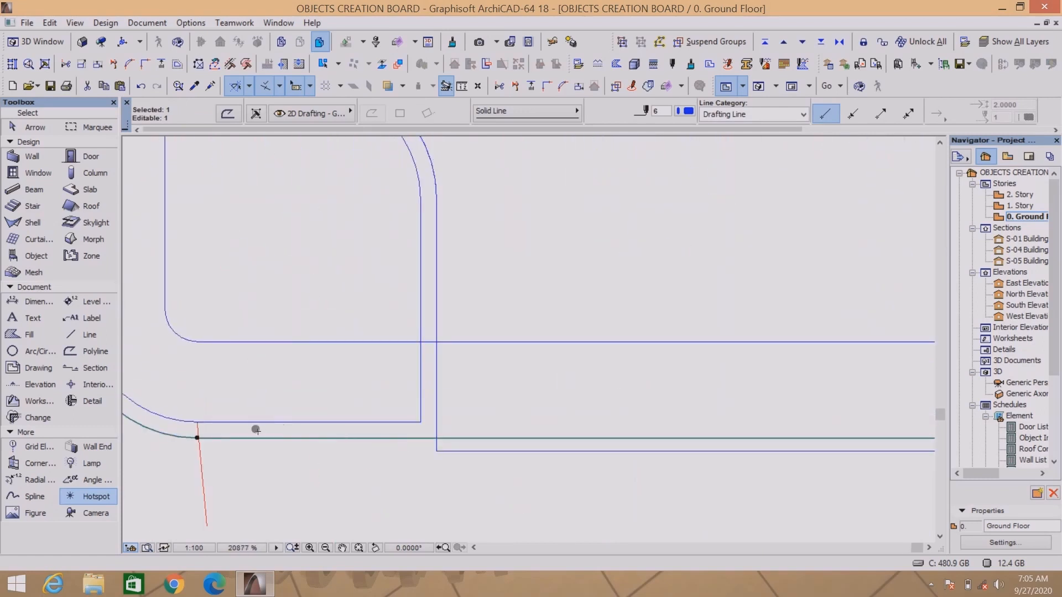
key("ctrl+shift+d")
scroll(193, 443, "up", 7)
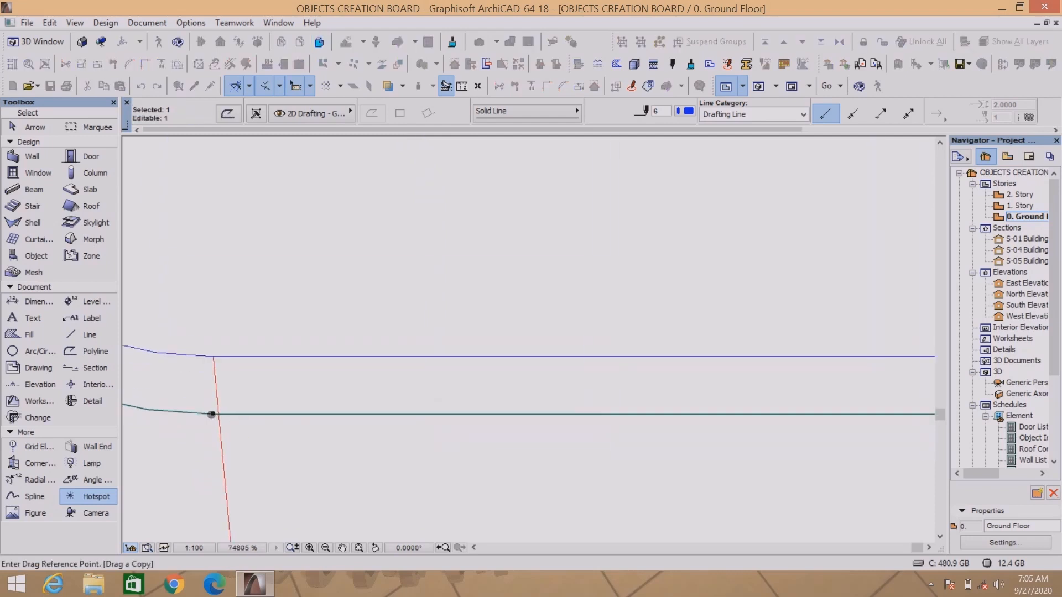
scroll(220, 419, "down", 12)
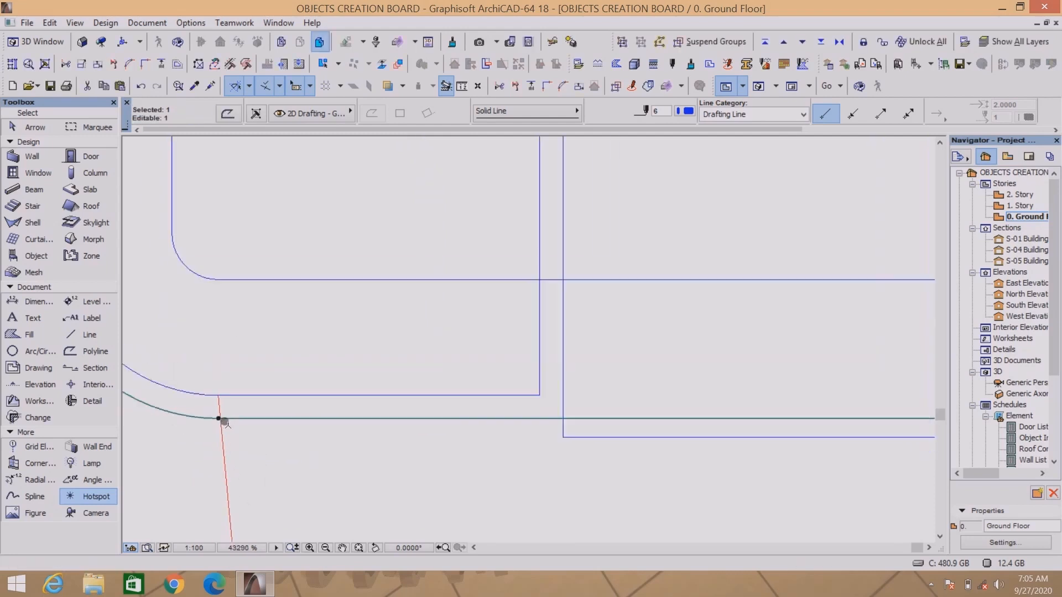
Create an inward offset of the selected rounded outline at a distance of 2.5.
scroll(489, 430, "down", 2)
scroll(482, 424, "up", 2)
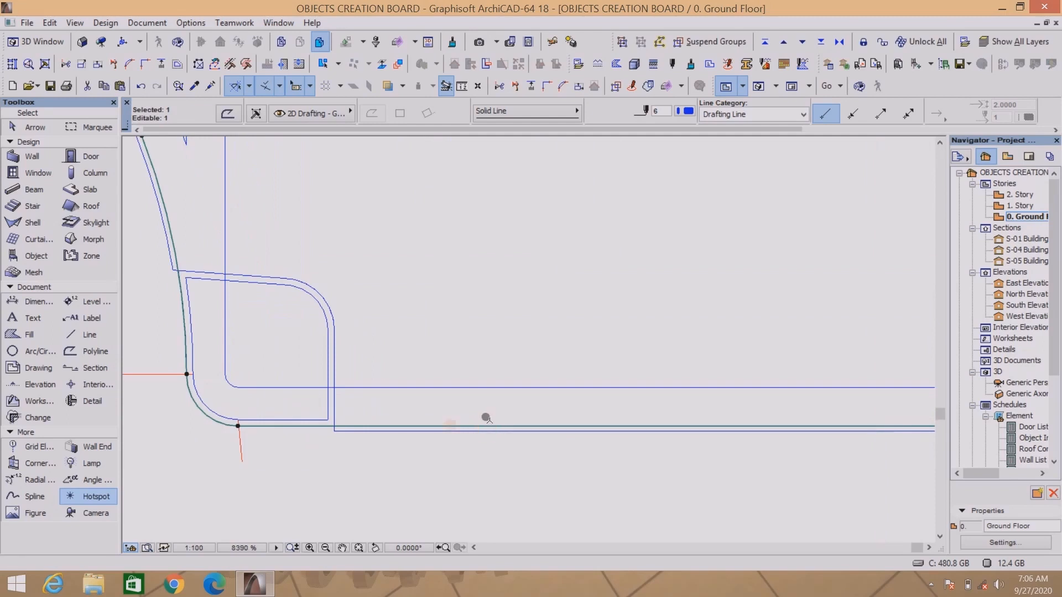
left_click(486, 419)
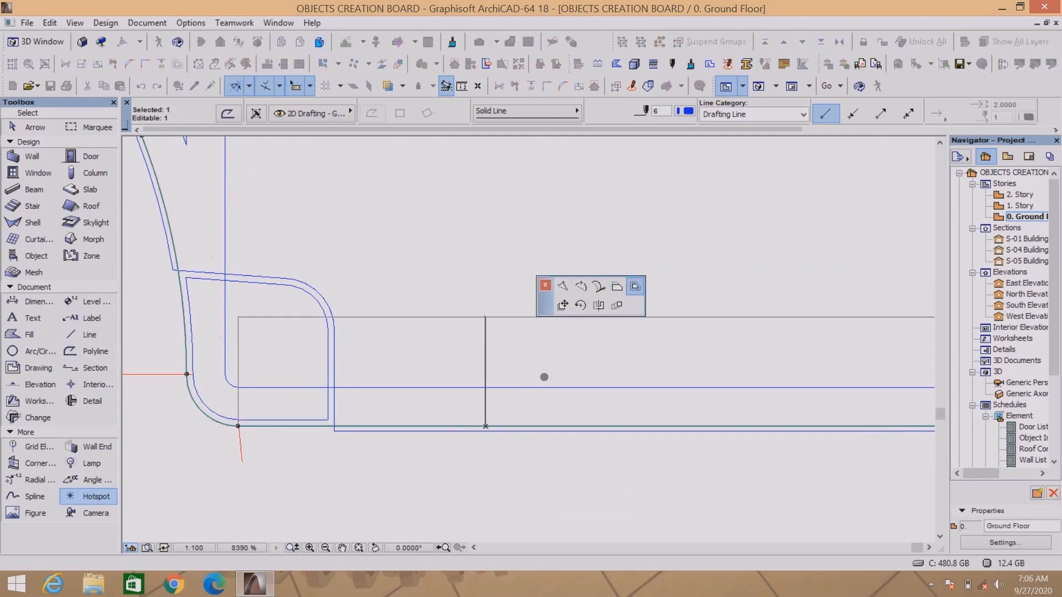
type("2,")
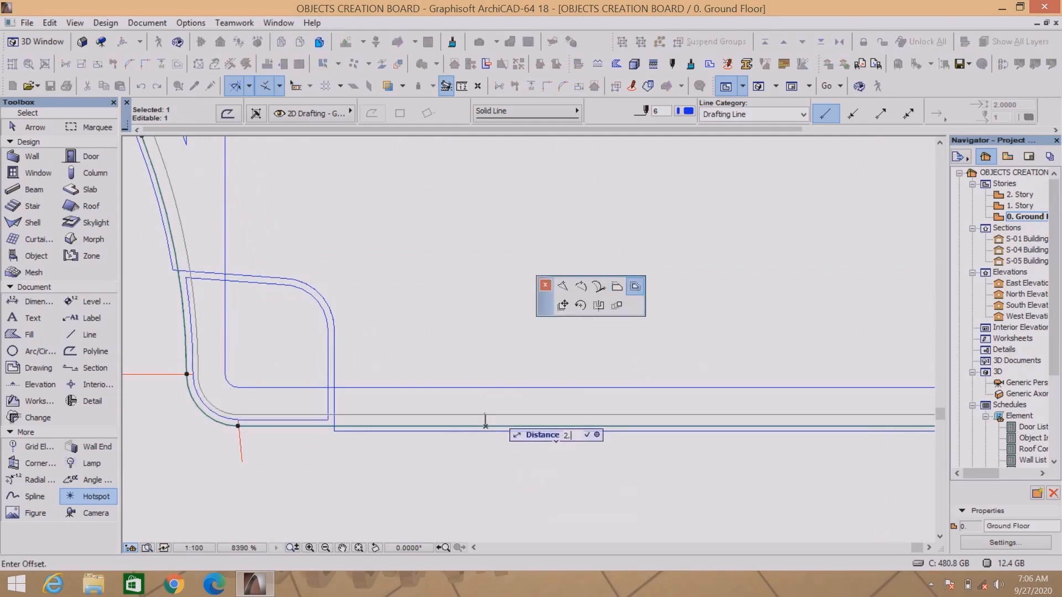
type(".5")
key("Return")
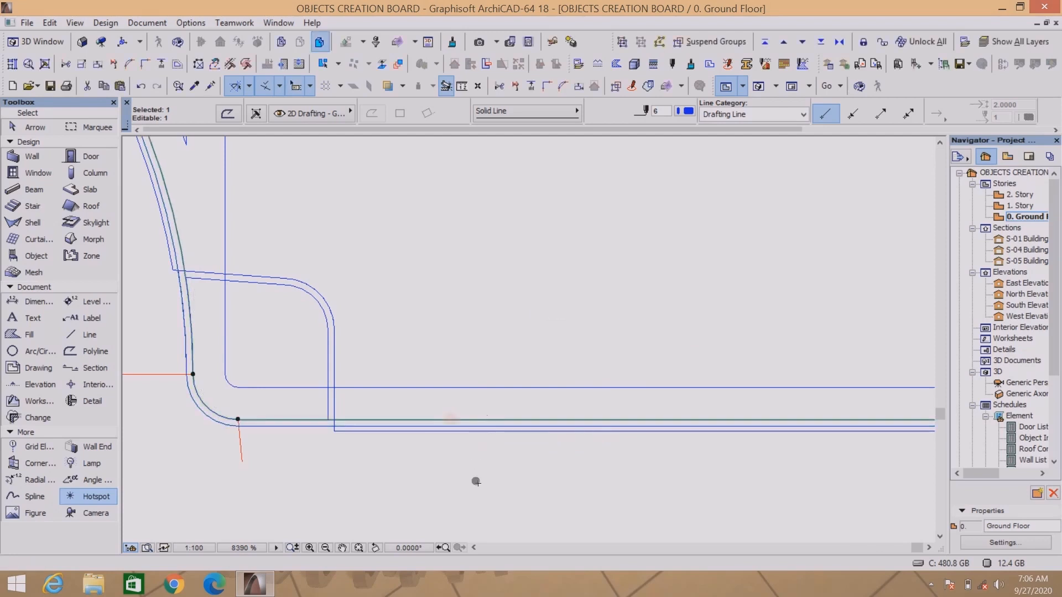
Drag a copy of the inward-offset outline and the middle plan's two centre axes to the empty area above the separated outlines.
scroll(467, 482, "down", 4)
left_click_drag(707, 221, 625, 297)
key("ctrl+shift+d")
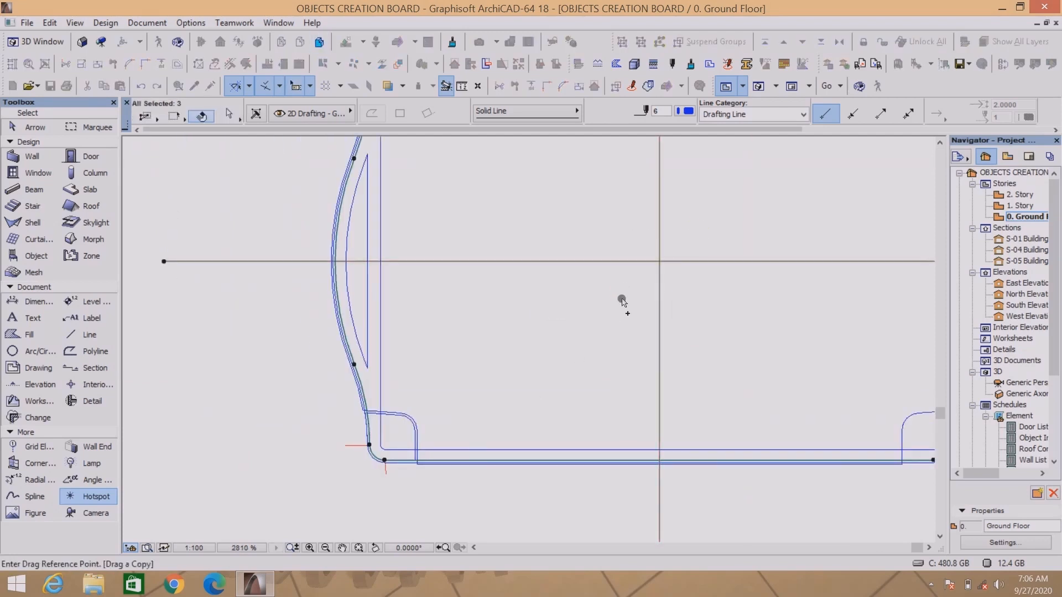
left_click(623, 303)
scroll(553, 360, "down", 6)
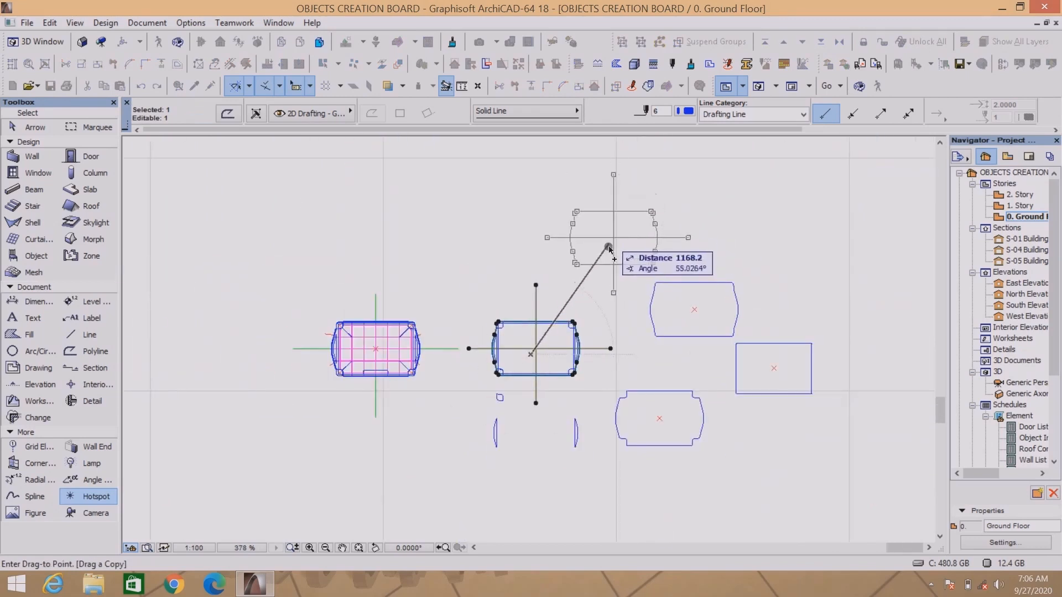
left_click(602, 248)
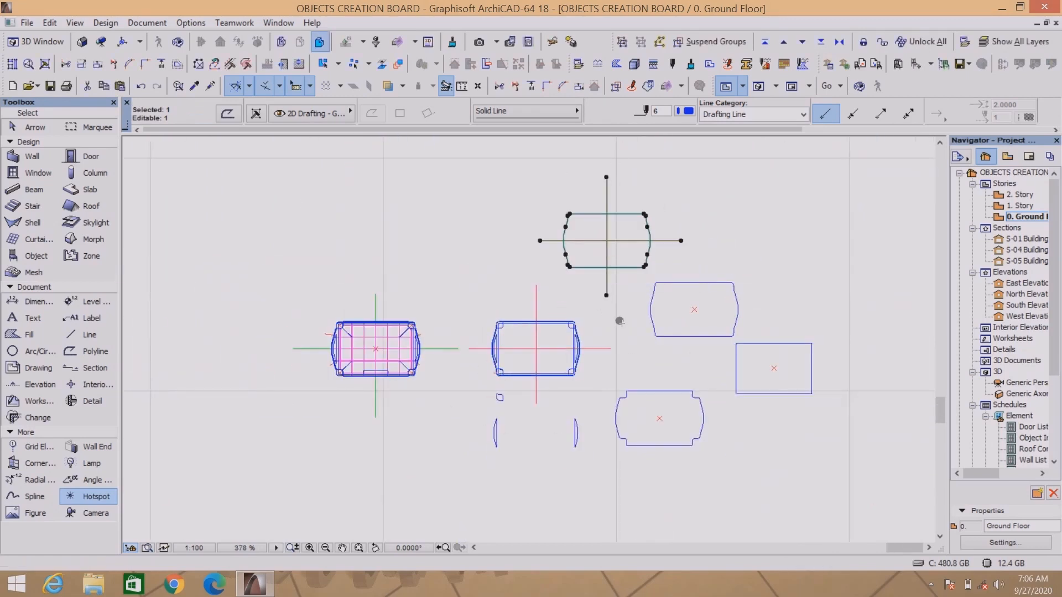
Place a hotspot at the axis intersection of the offset outline copy and delete its two centre axes.
key("Escape")
scroll(617, 315, "up", 8)
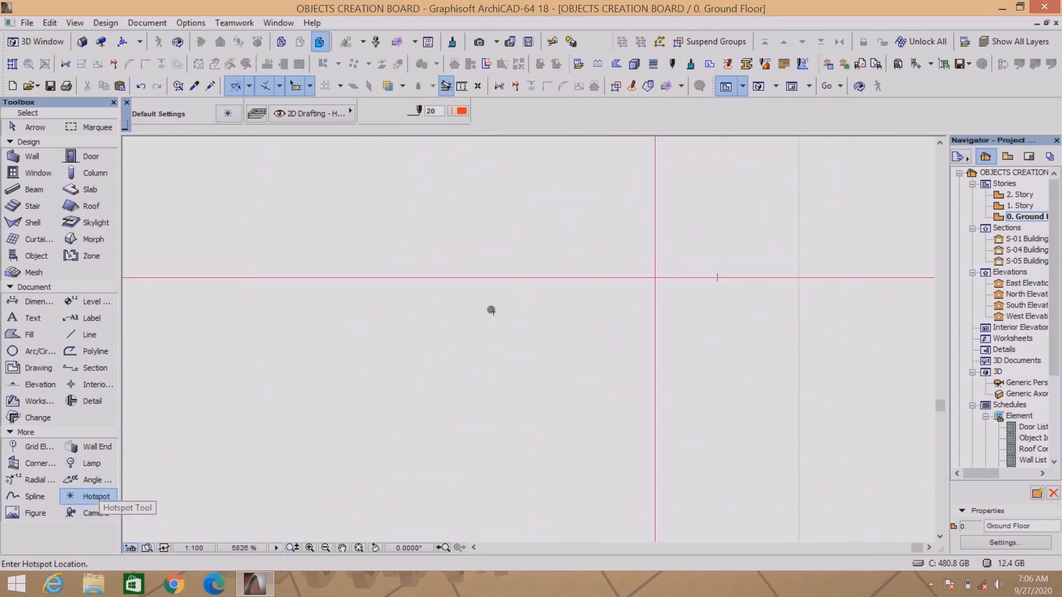
left_click(656, 277)
scroll(590, 283, "down", 6)
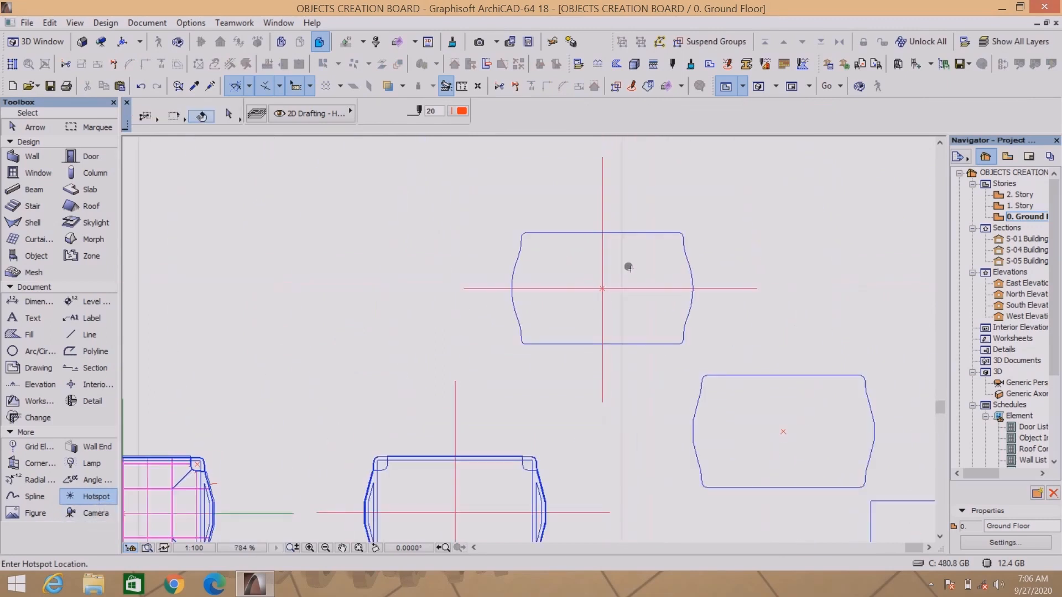
left_click_drag(641, 268, 622, 308, "shift")
left_click(606, 329, "shift")
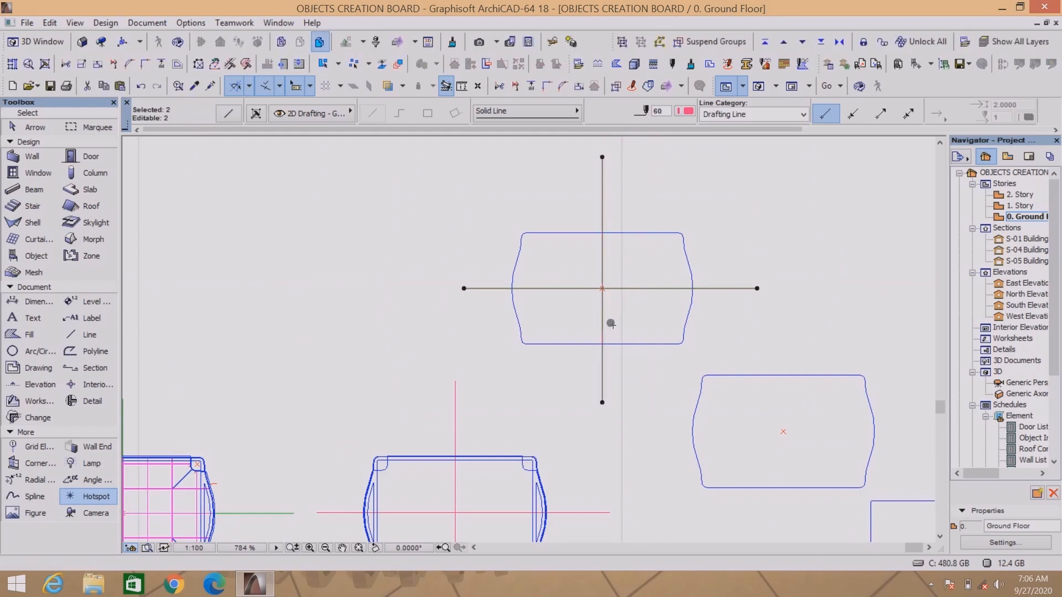
key("Delete")
scroll(589, 307, "down", 2)
scroll(682, 430, "up", 2)
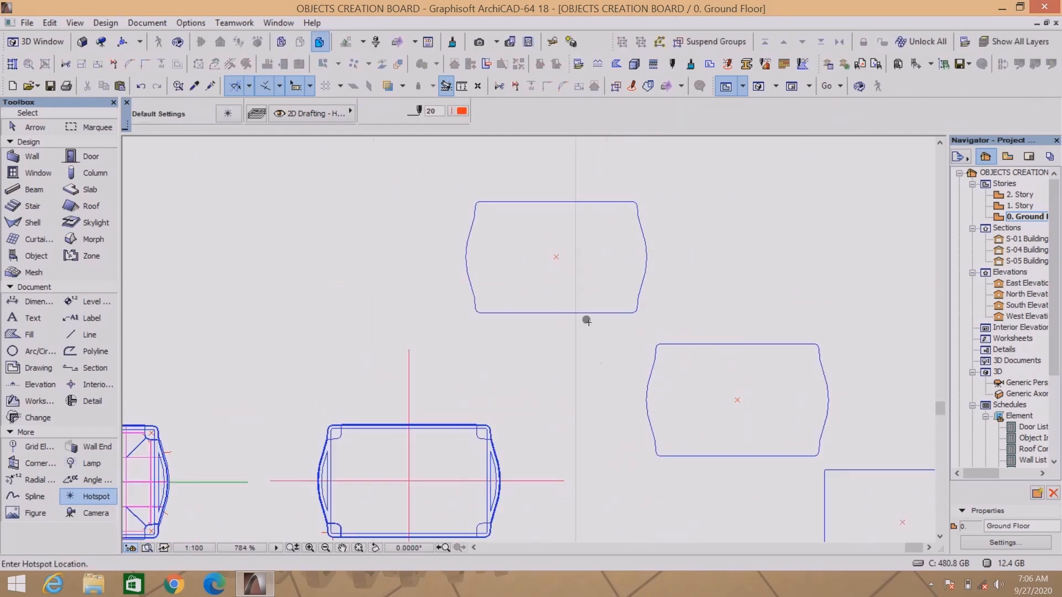
scroll(622, 305, "down", 3)
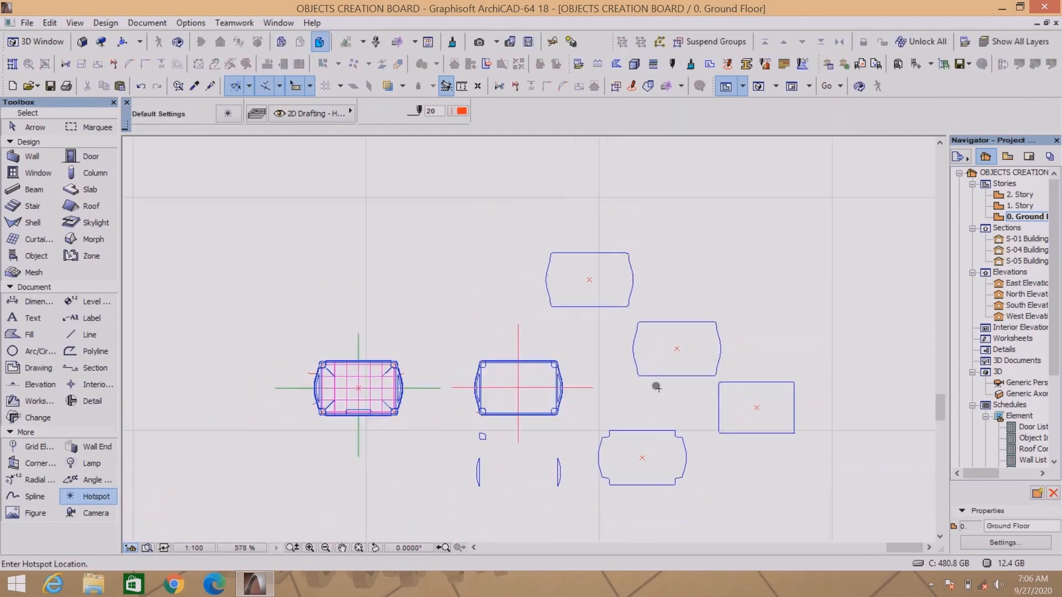
scroll(654, 387, "up", 2)
scroll(676, 407, "down", 2)
scroll(621, 432, "up", 2)
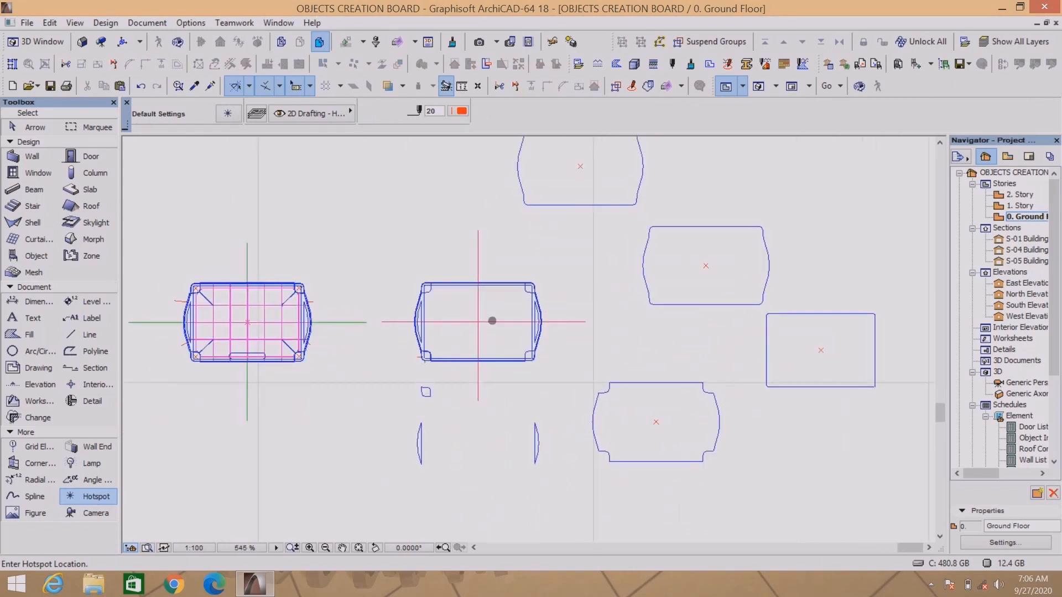